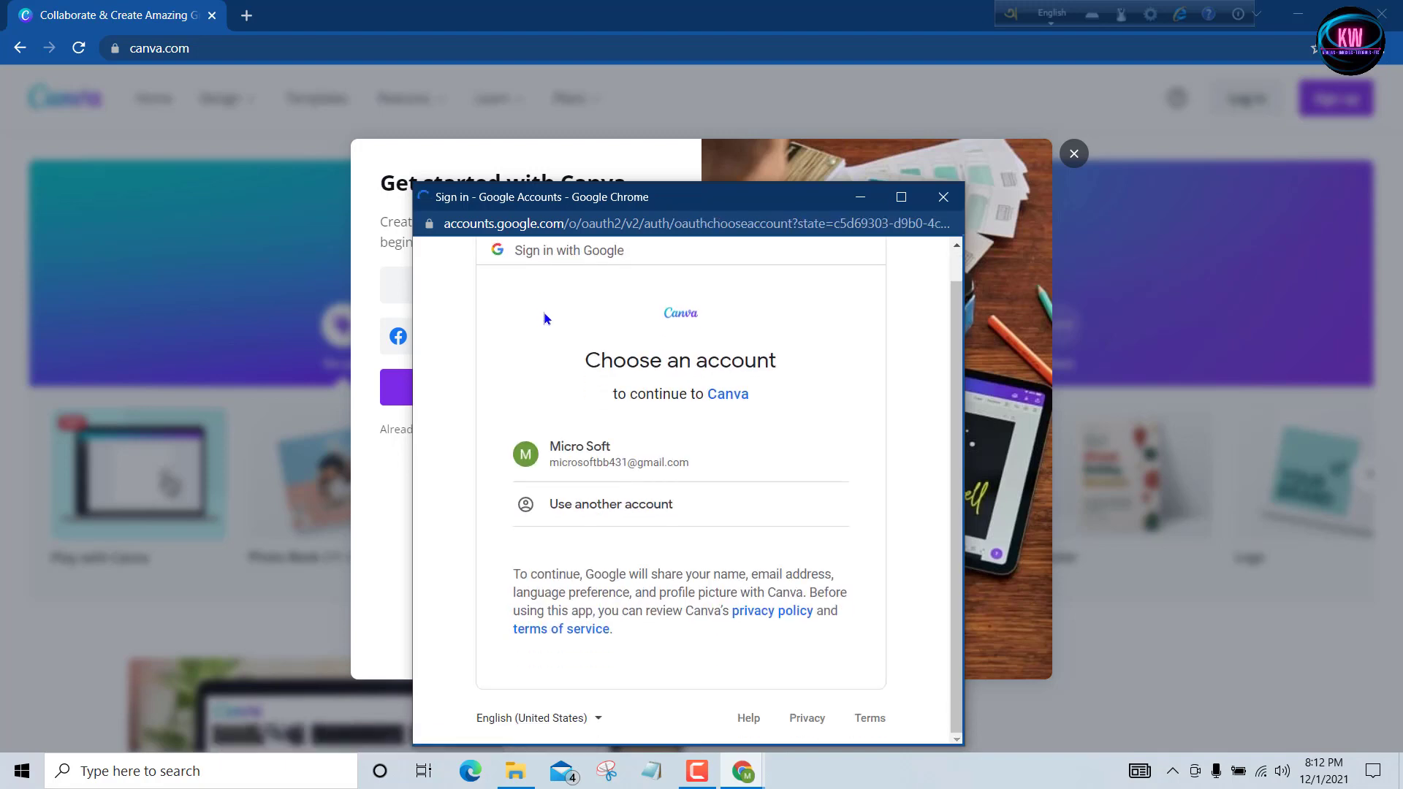
# - Sign in to Canva with the listed Google account and choose Personal as the intended use
pyautogui.scroll(-1, 557, 331)
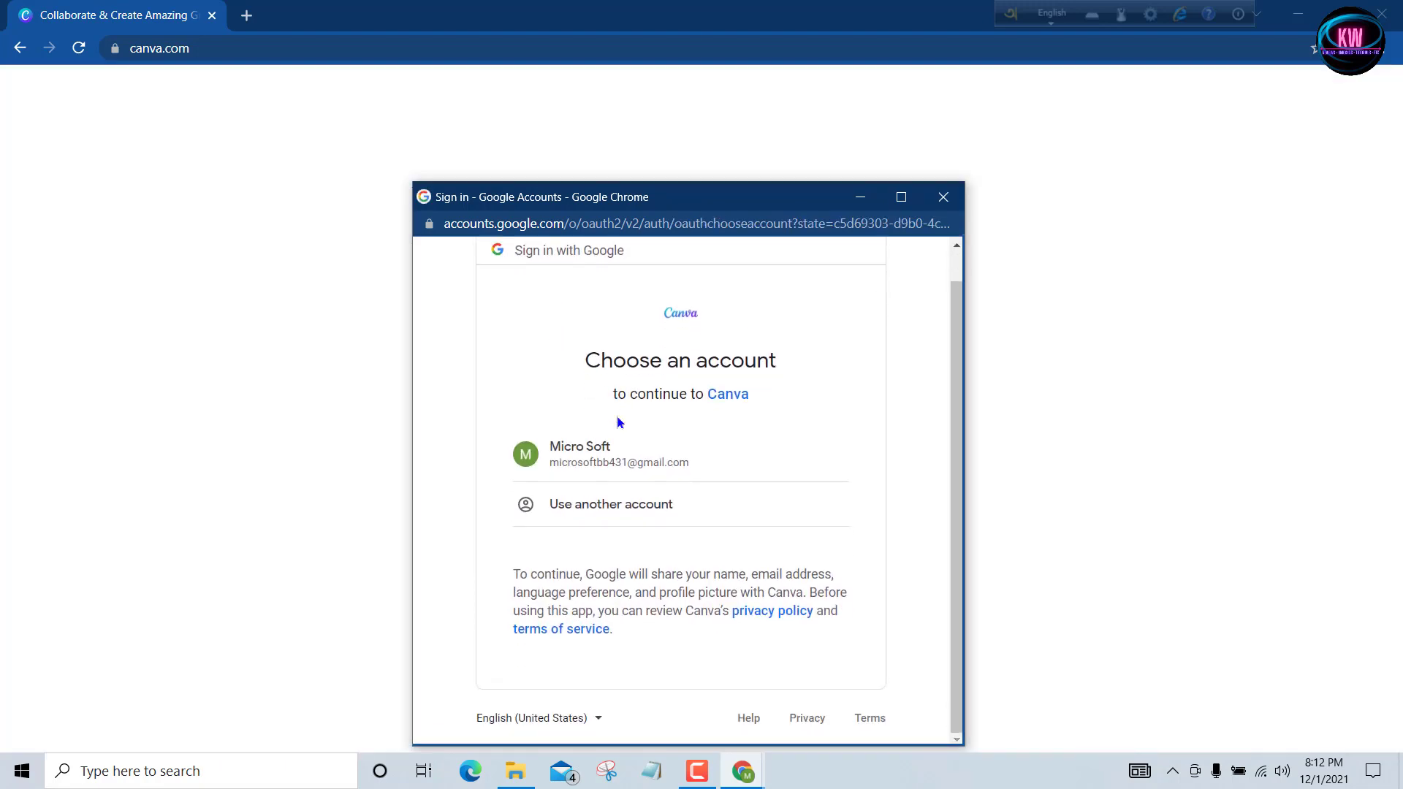
pyautogui.click(662, 452)
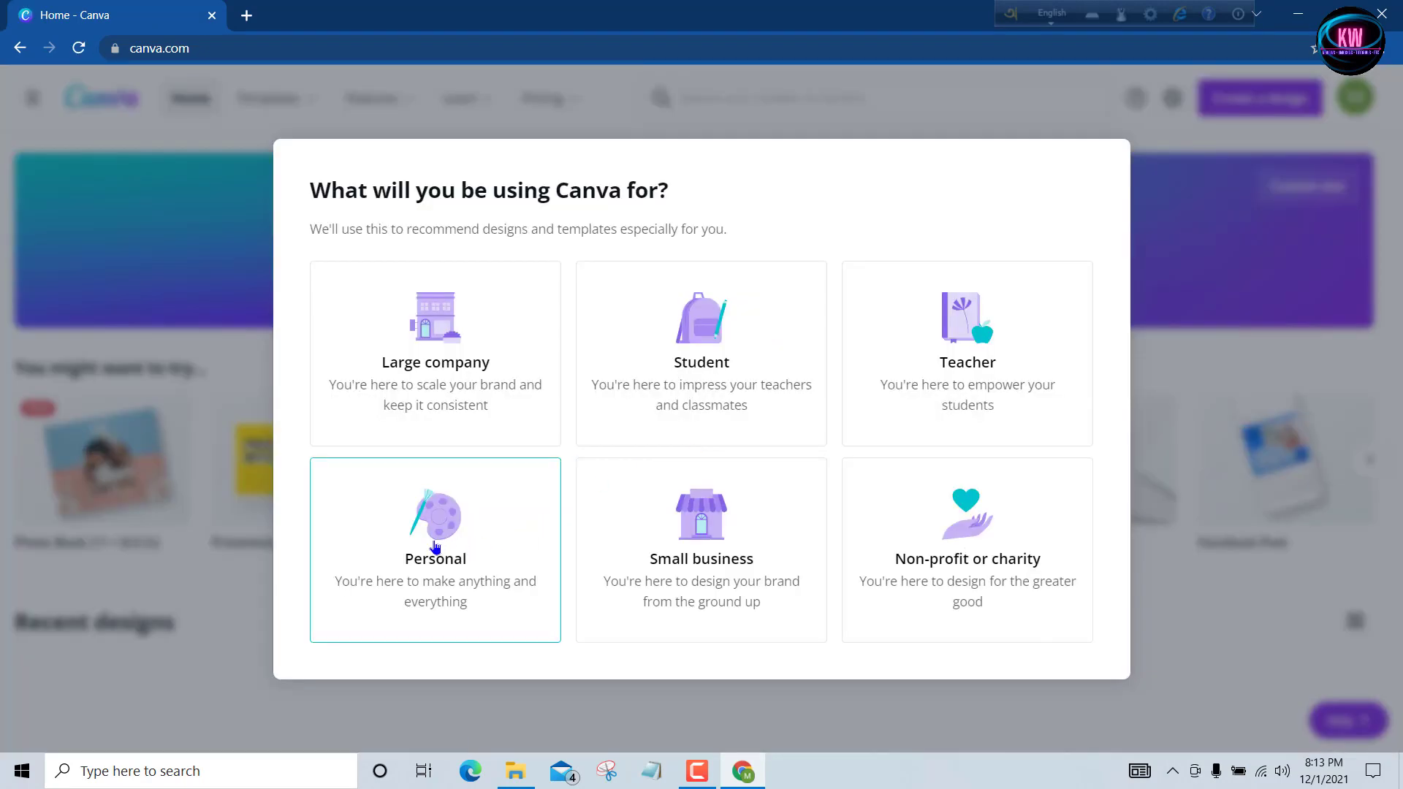
pyautogui.click(434, 546)
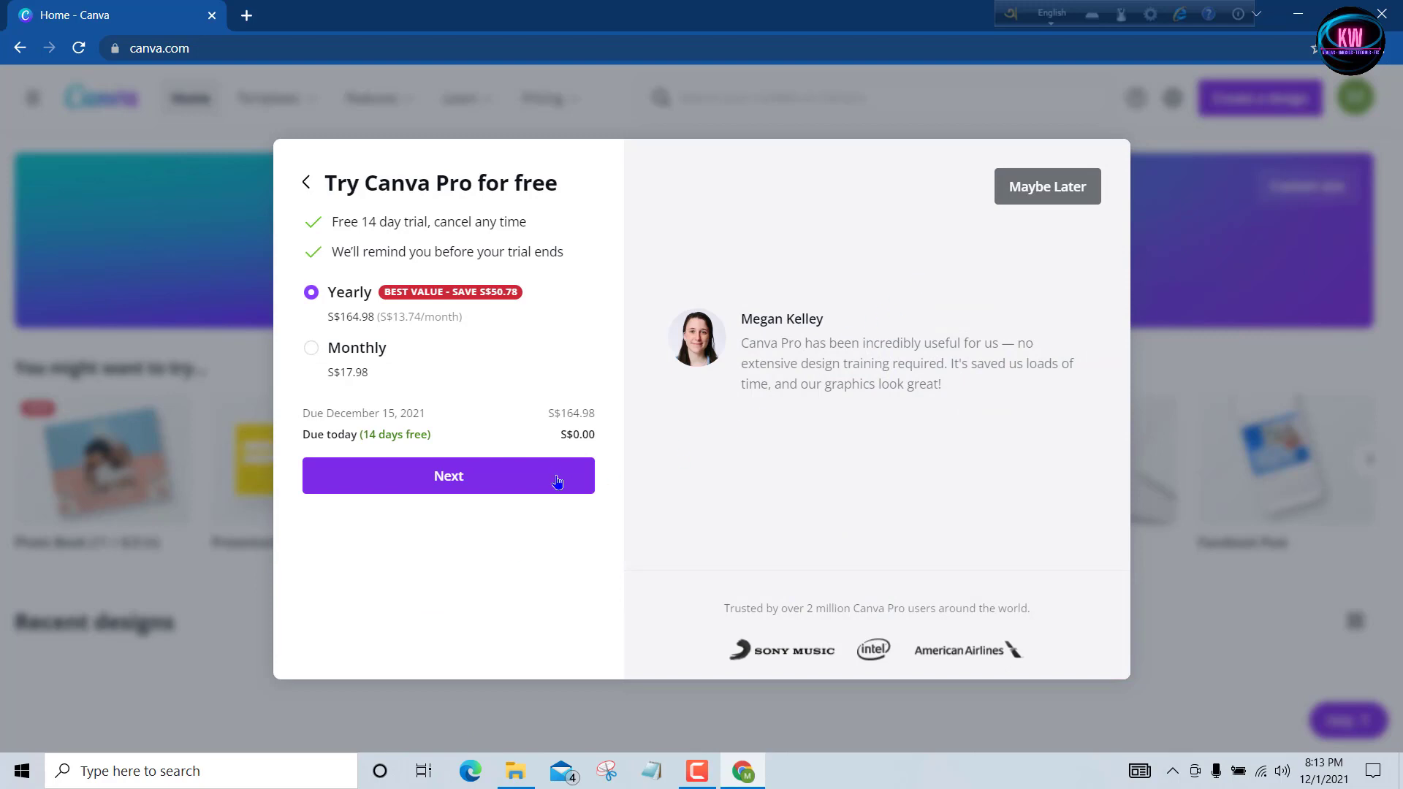
# - Decline the free Canva Pro trial and continue to the home page
pyautogui.click(533, 465)
pyautogui.click(1034, 204)
pyautogui.click(1036, 188)
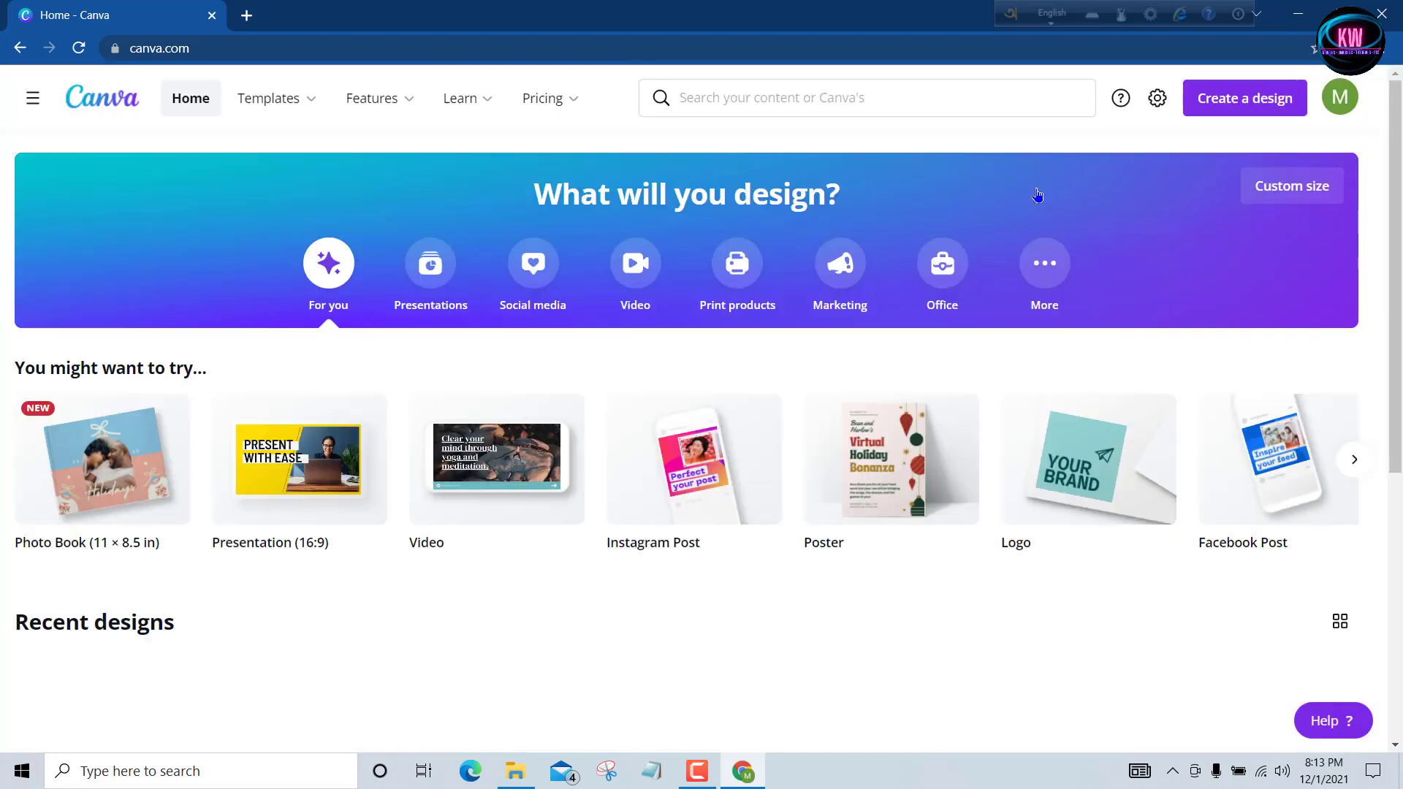
# - Search the design types for "youtube thum" and create a blank YouTube Thumbnail design of 1280 × 720 px
pyautogui.click(1198, 108)
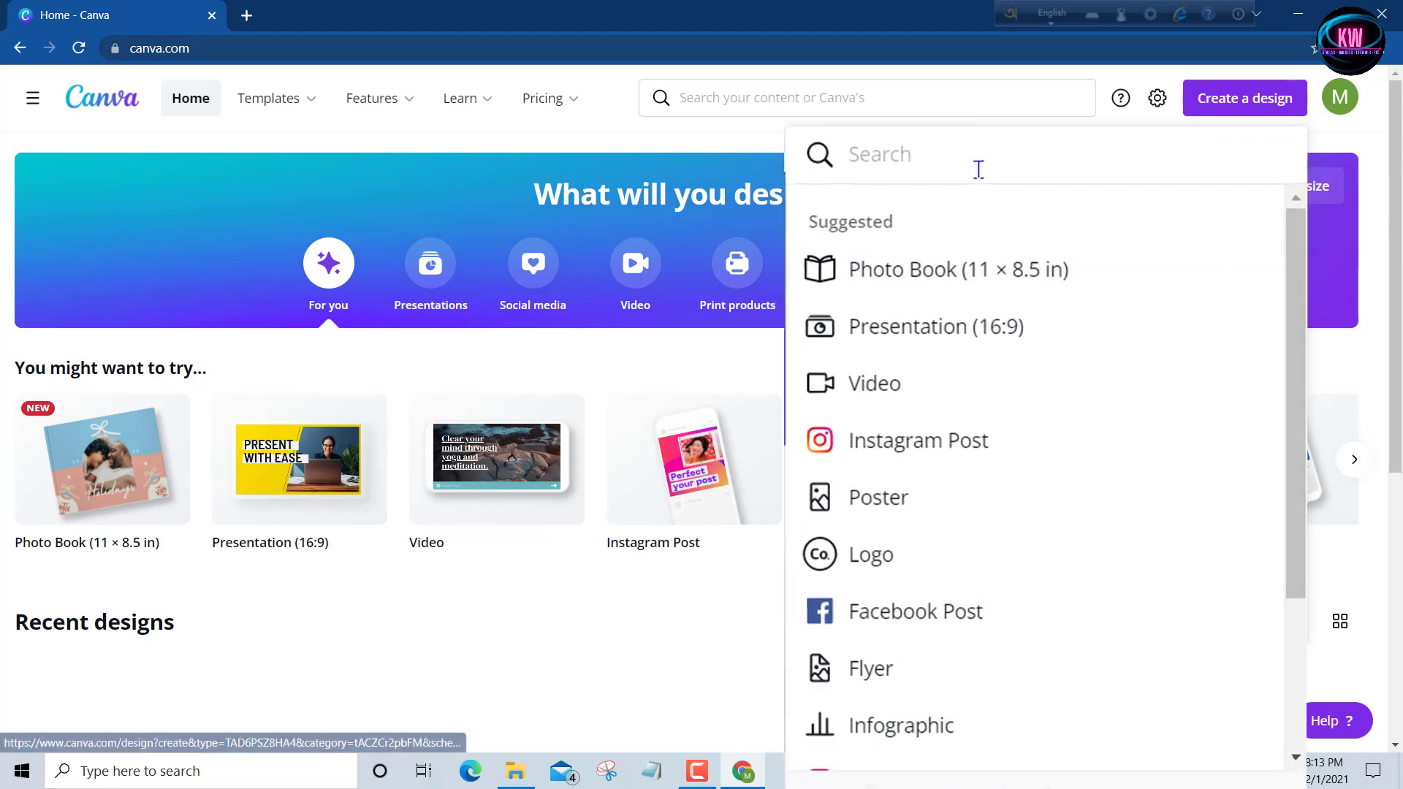
pyautogui.write('y')
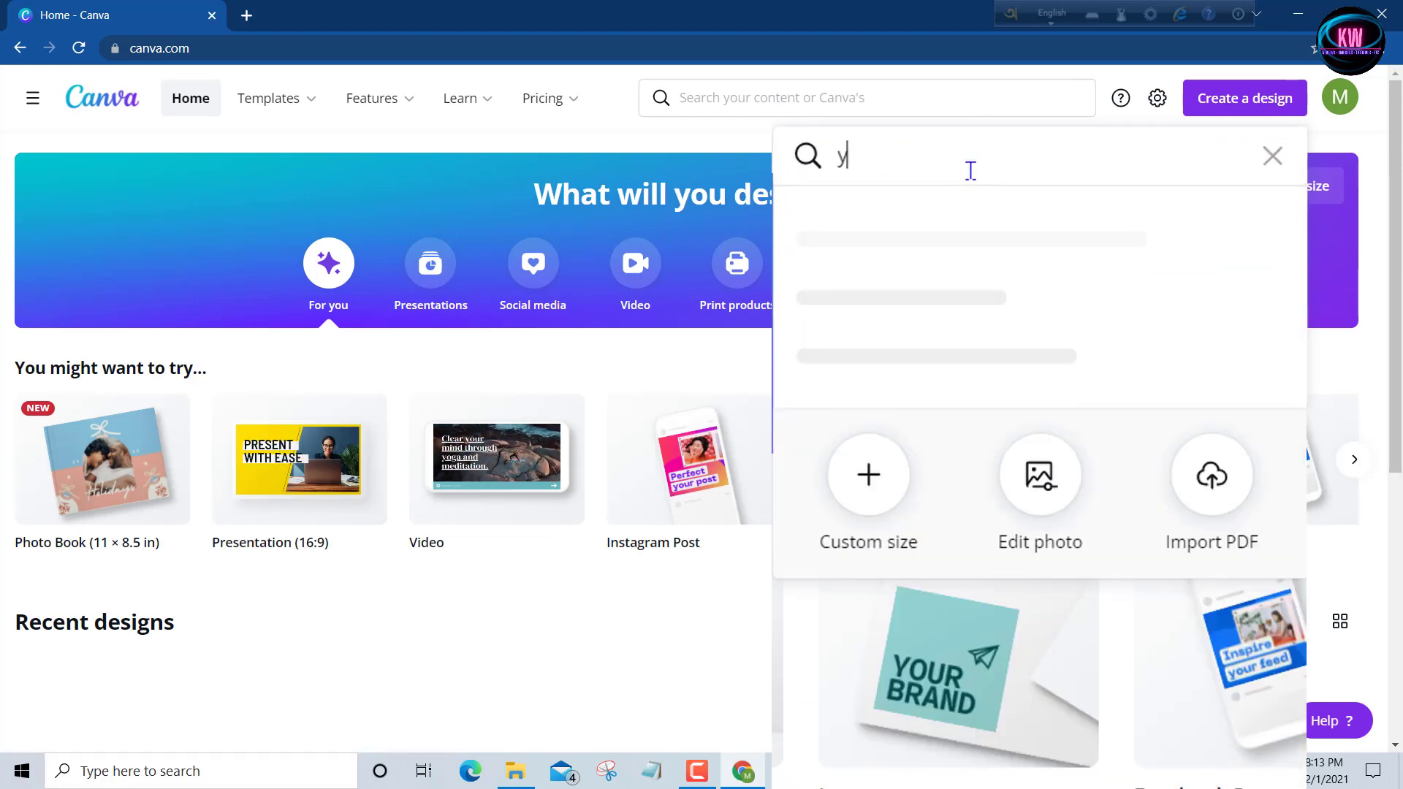
pyautogui.write('outub')
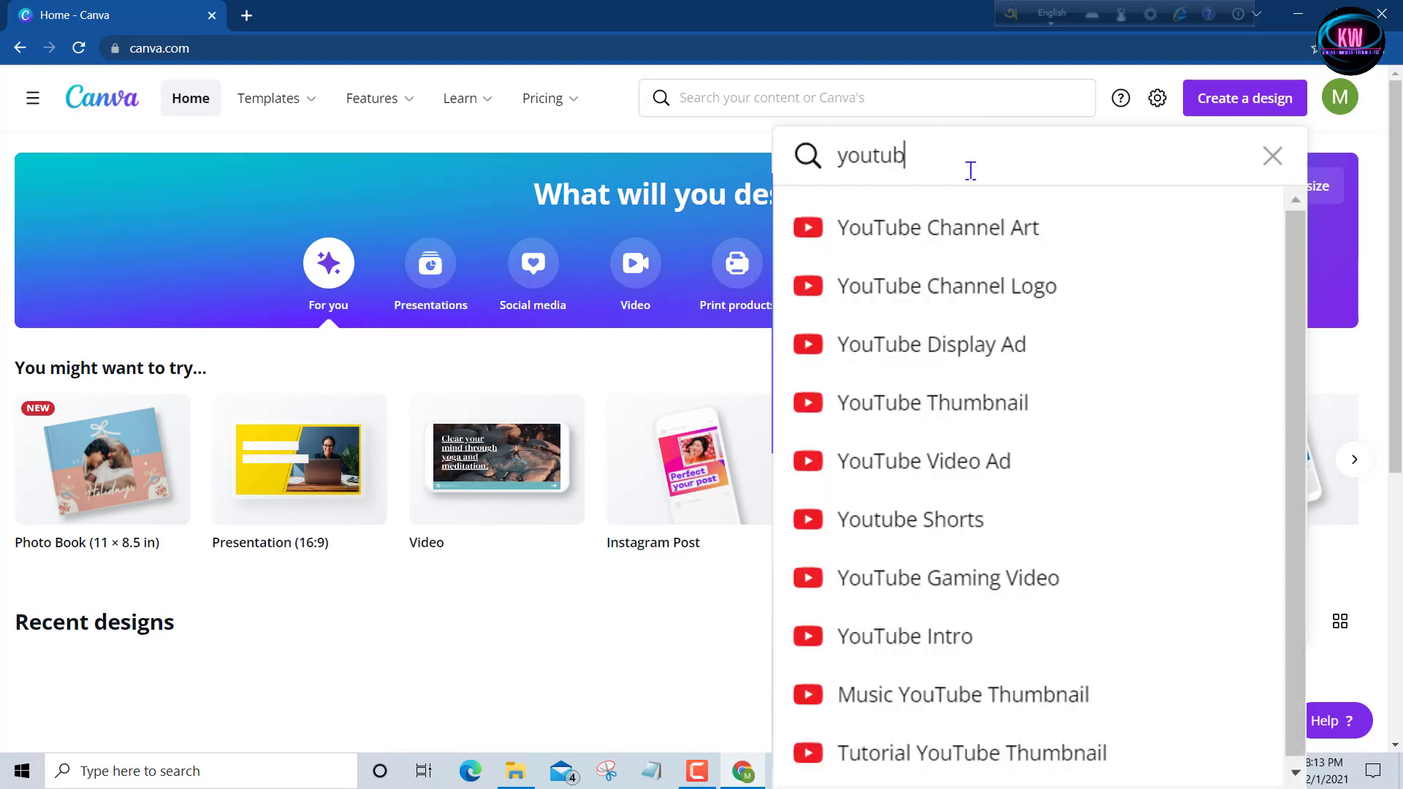
pyautogui.write('e')
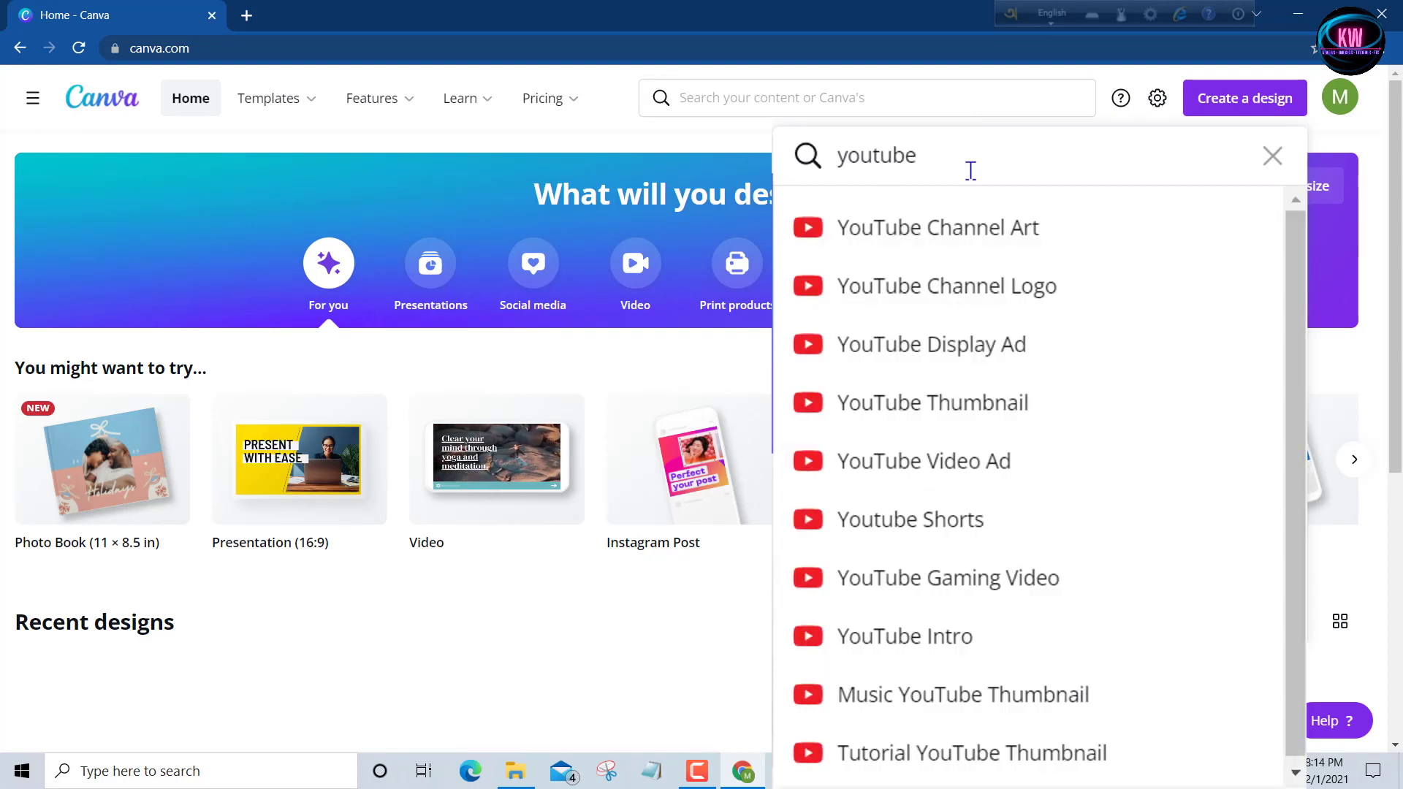
pyautogui.write(' th')
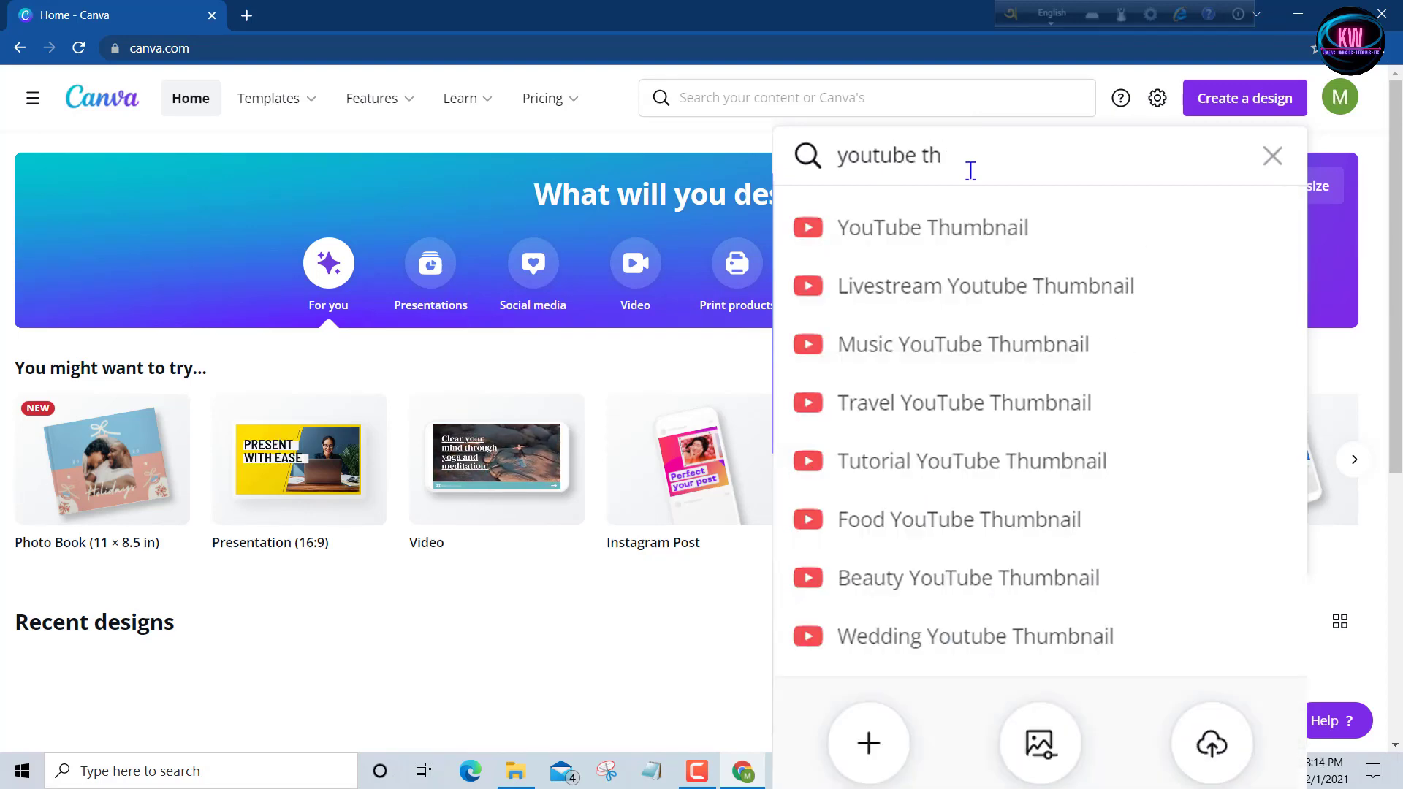
pyautogui.write('um')
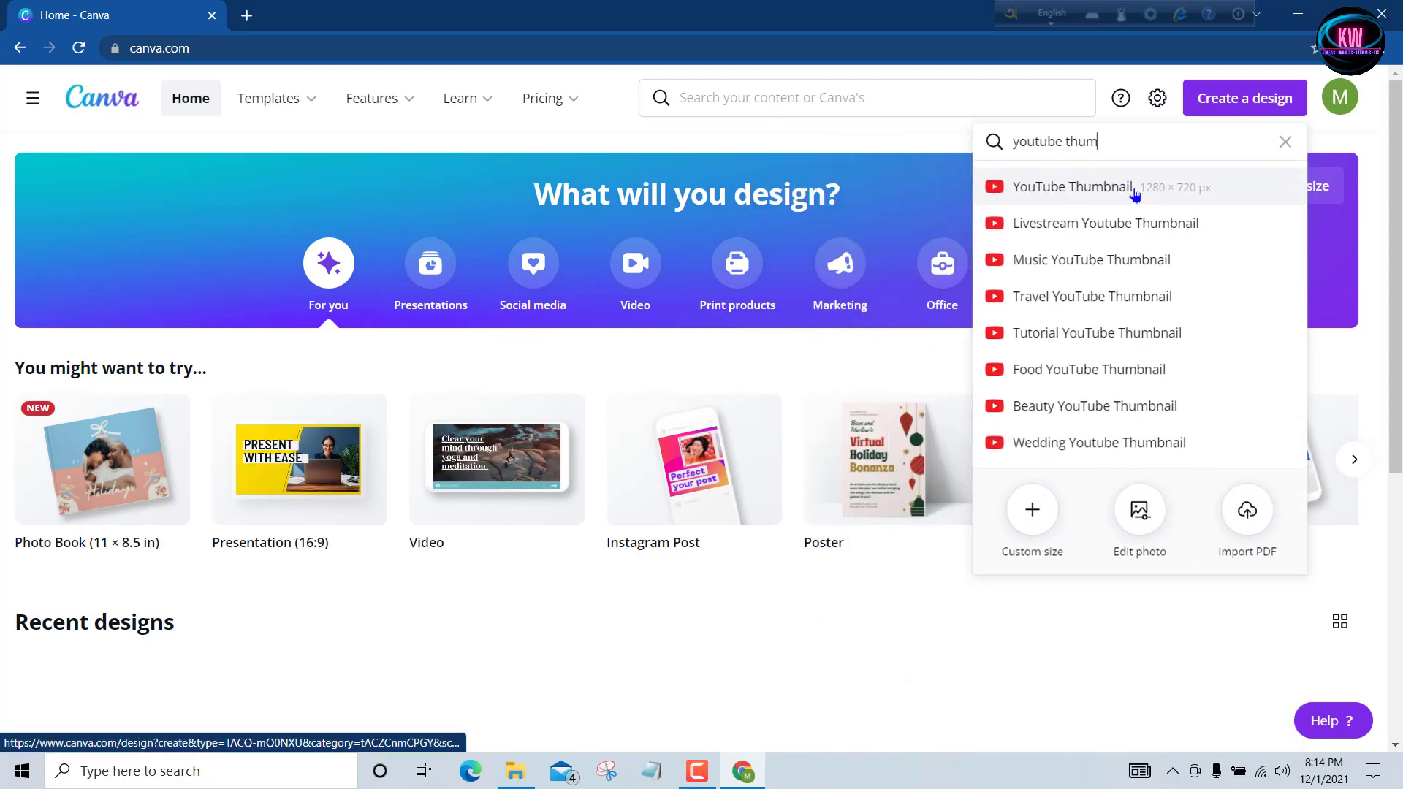
pyautogui.click(1142, 192)
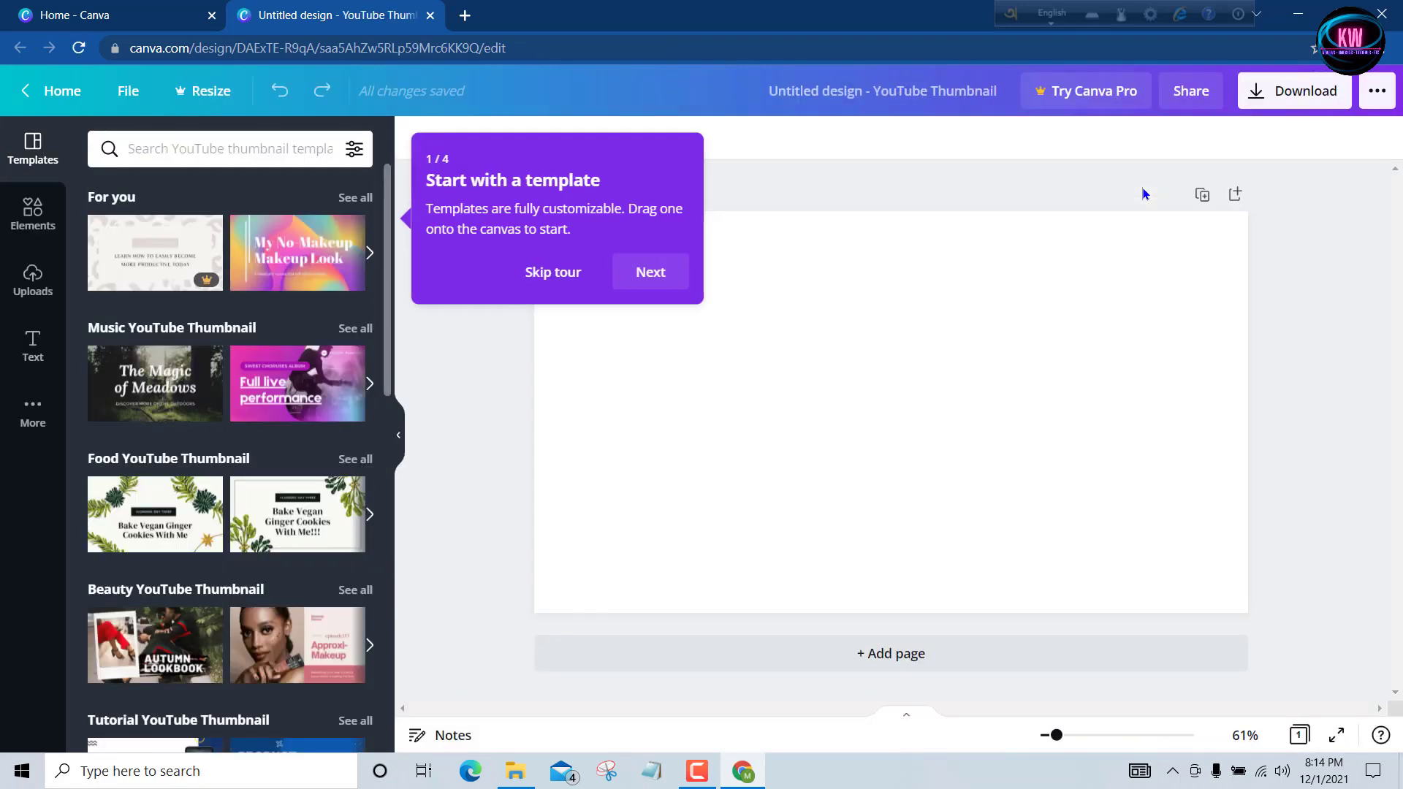
# - Go through the four-part introductory tour to its end and look over the YouTube thumbnail templates
pyautogui.click(646, 271)
pyautogui.click(464, 475)
pyautogui.click(461, 472)
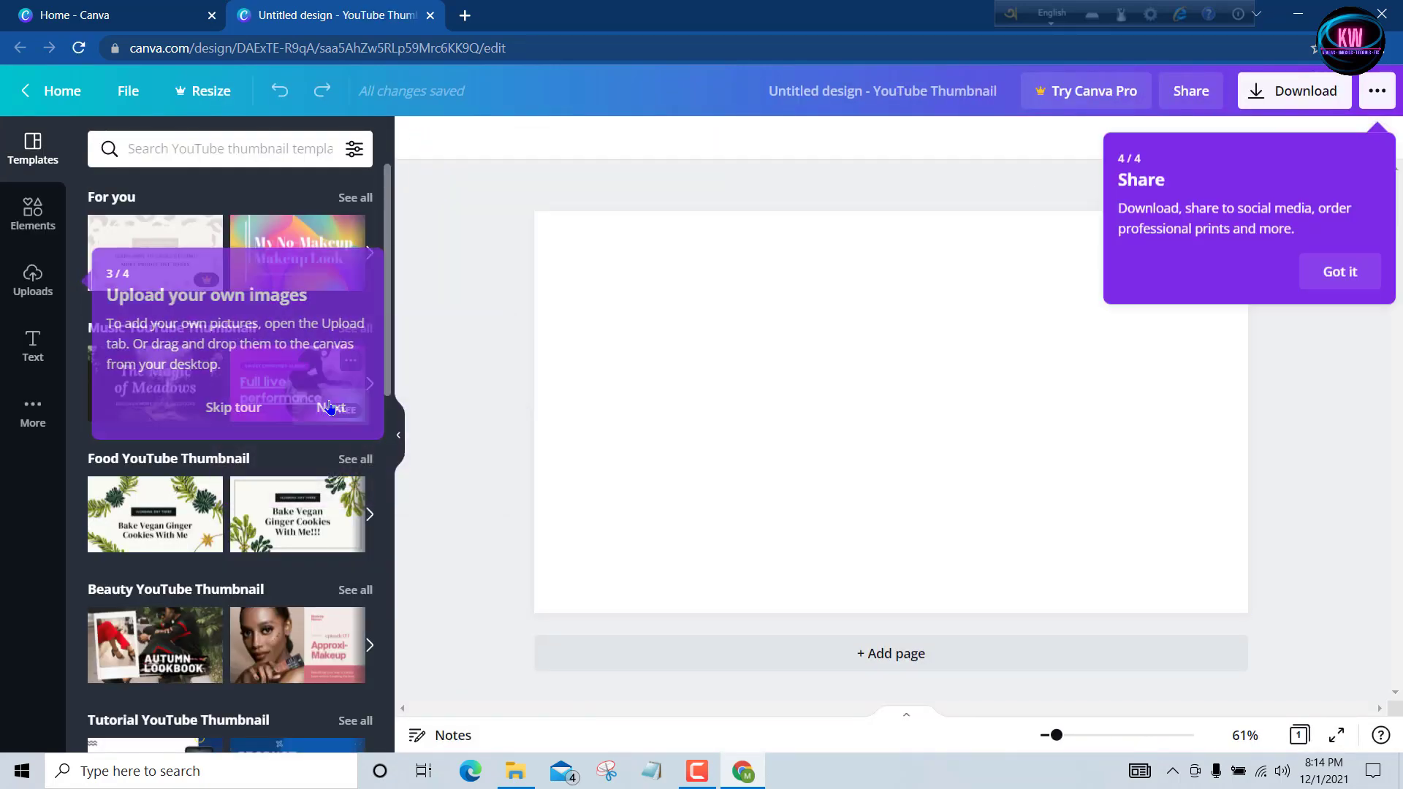
pyautogui.click(1337, 269)
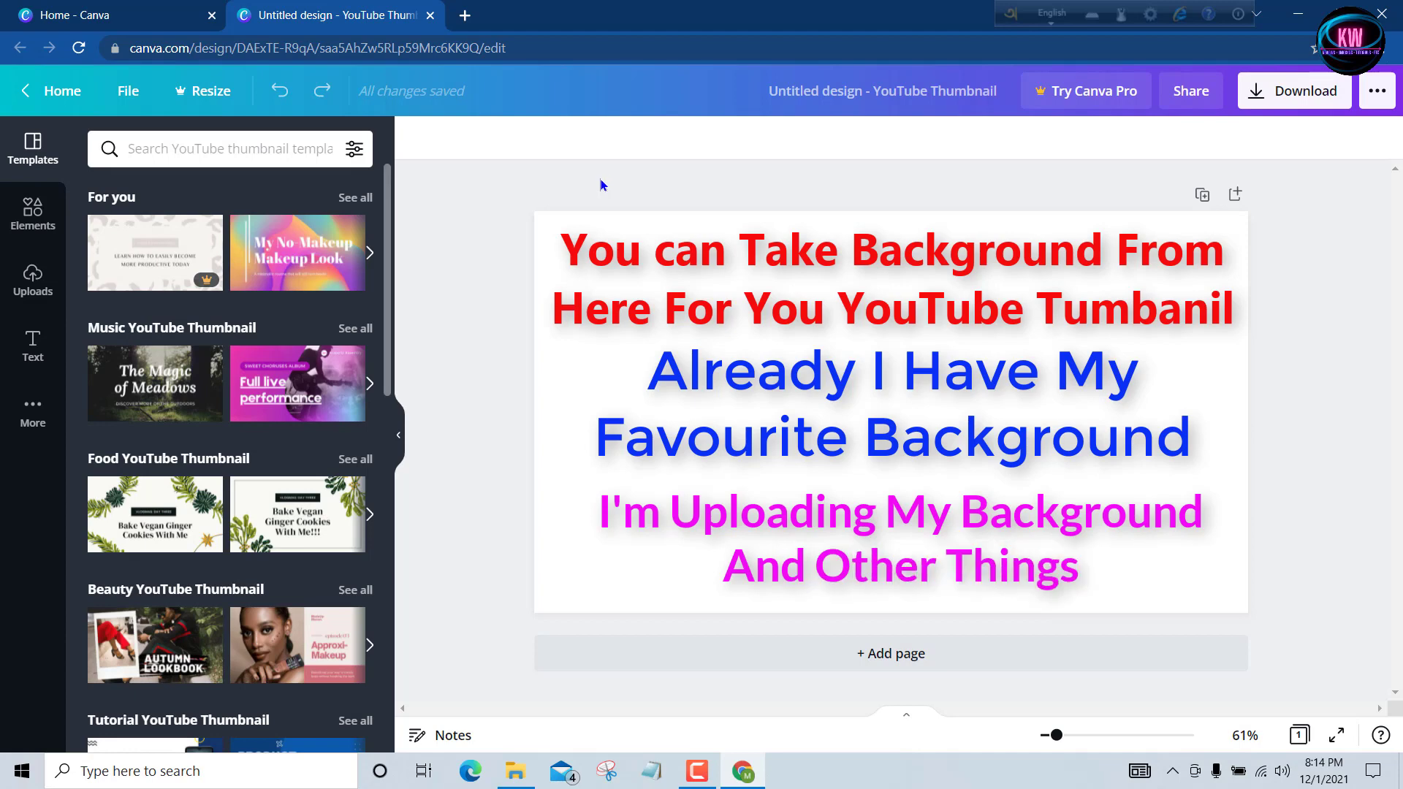
pyautogui.scroll(-4, 210, 298)
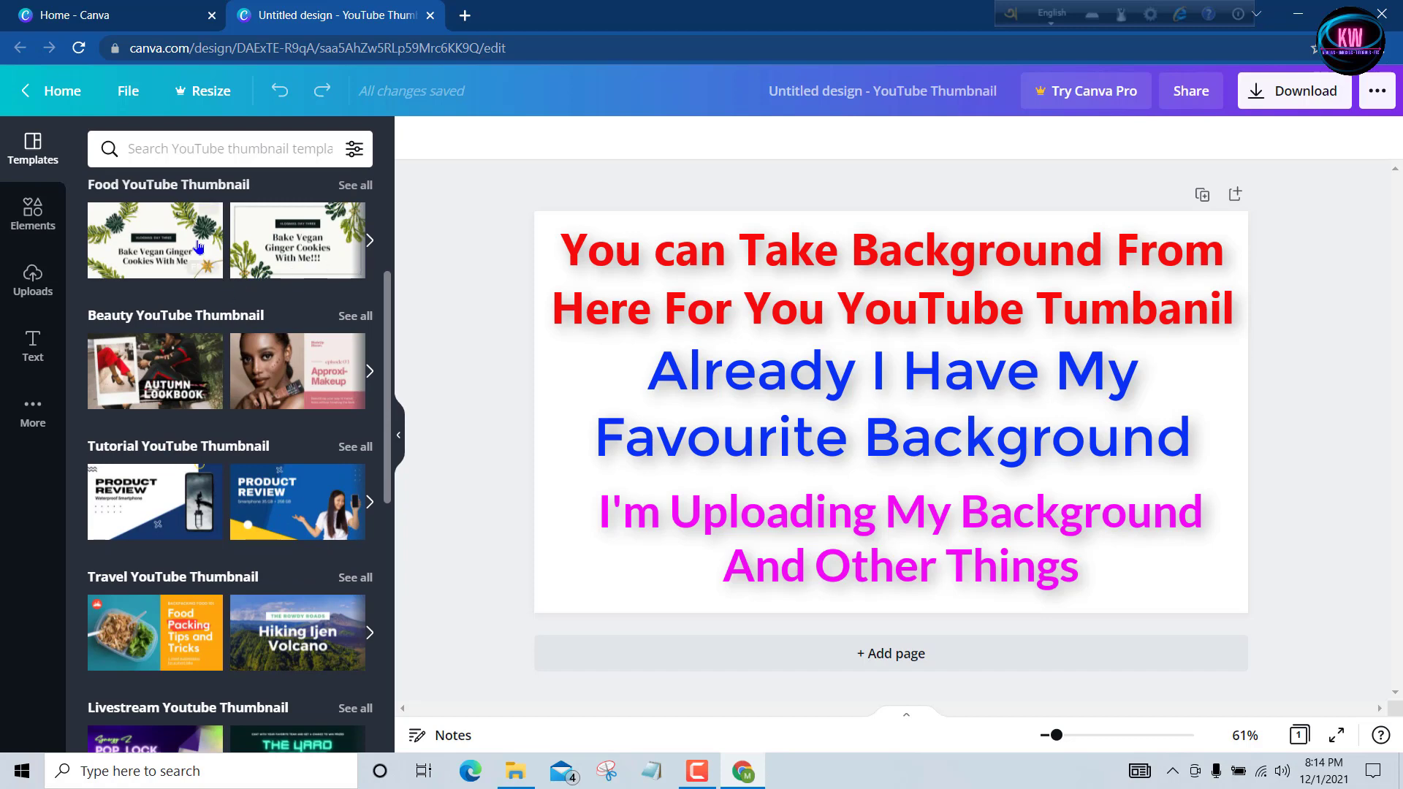
pyautogui.scroll(4, 271, 272)
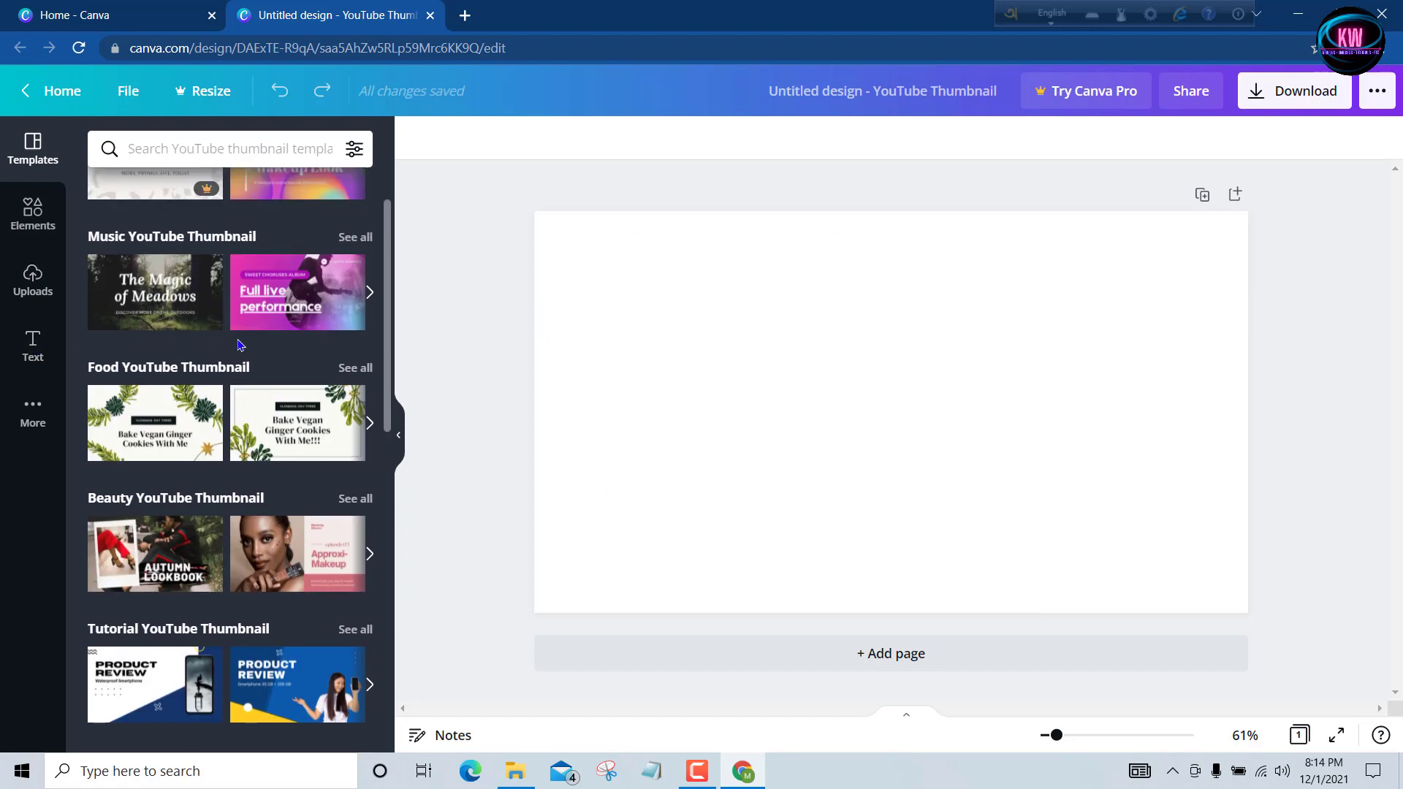
# - Upload the gradient background, colour bars, Canva logo, YouTube logo and painting-hand images from the Desktop folder thumbnail2
pyautogui.click(34, 282)
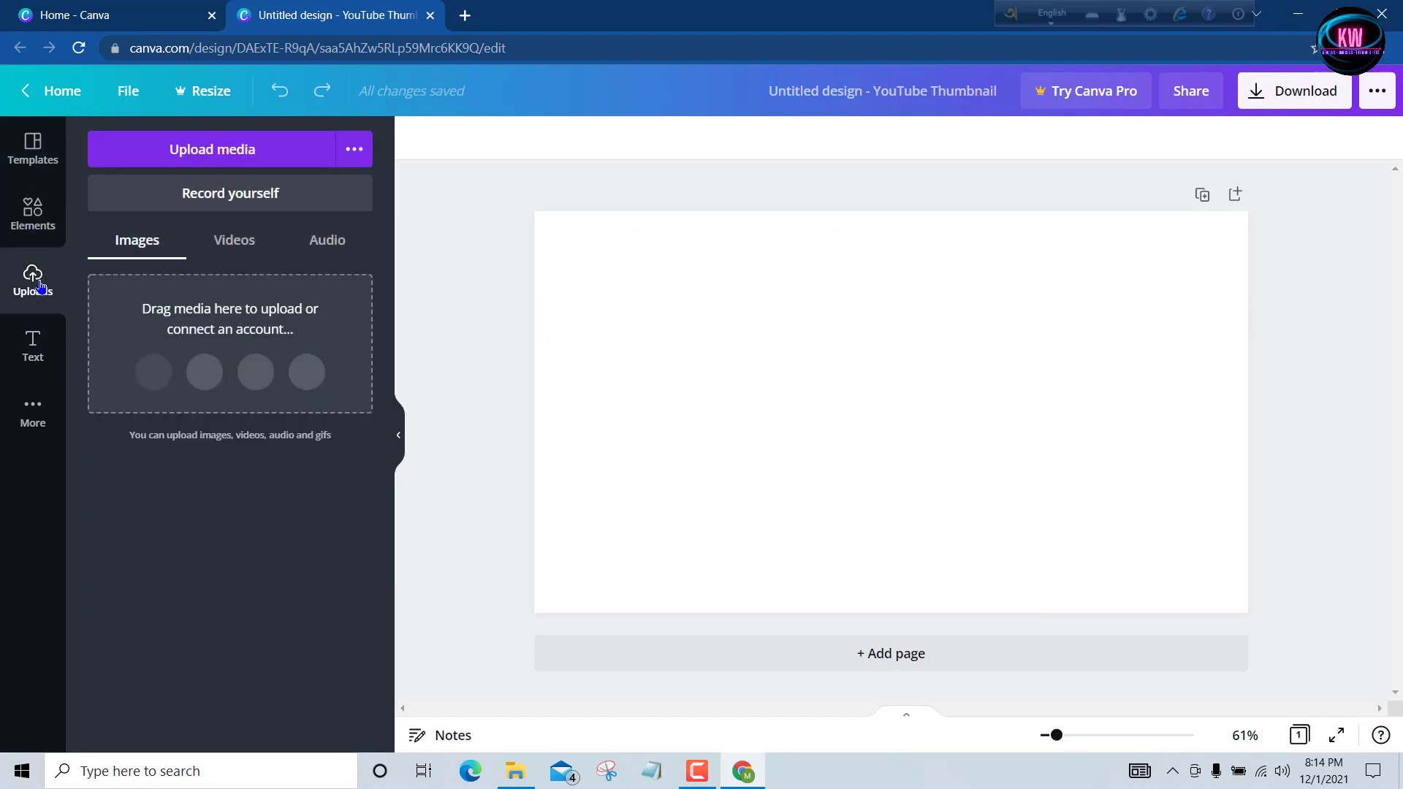
pyautogui.click(219, 149)
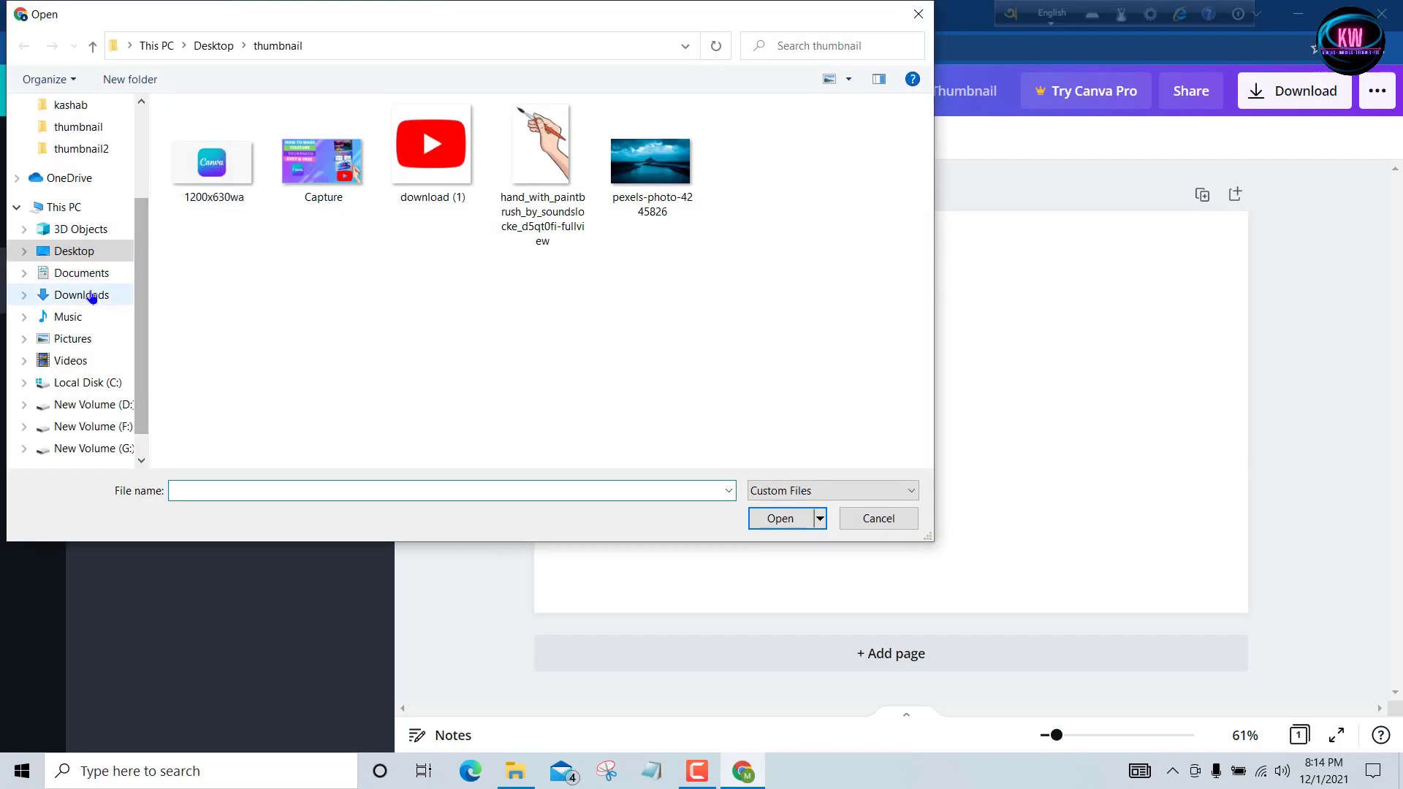
pyautogui.click(94, 253)
pyautogui.scroll(-1, 577, 342)
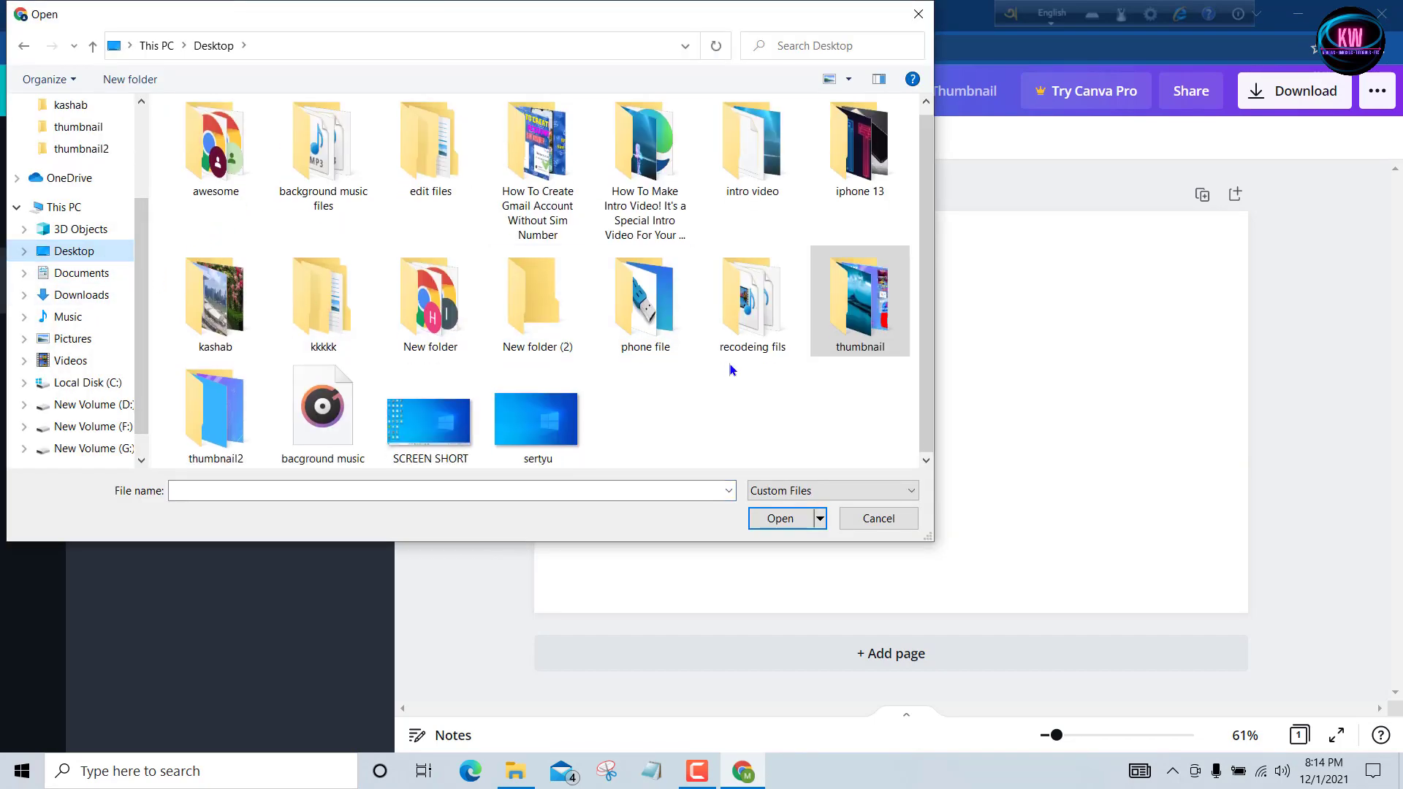
pyautogui.doubleClick(248, 427)
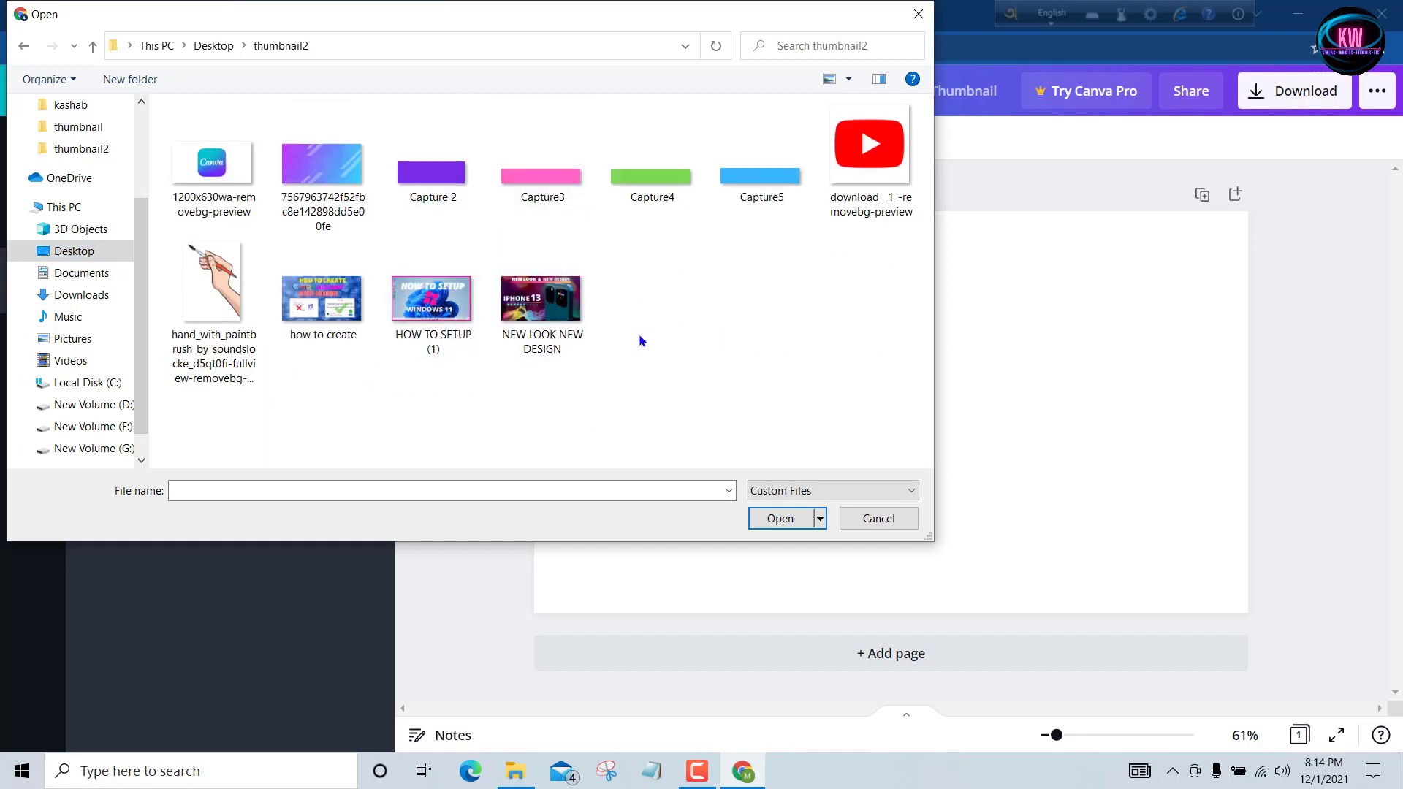
pyautogui.hotkey('ctrl', 'a')
pyautogui.click(779, 518)
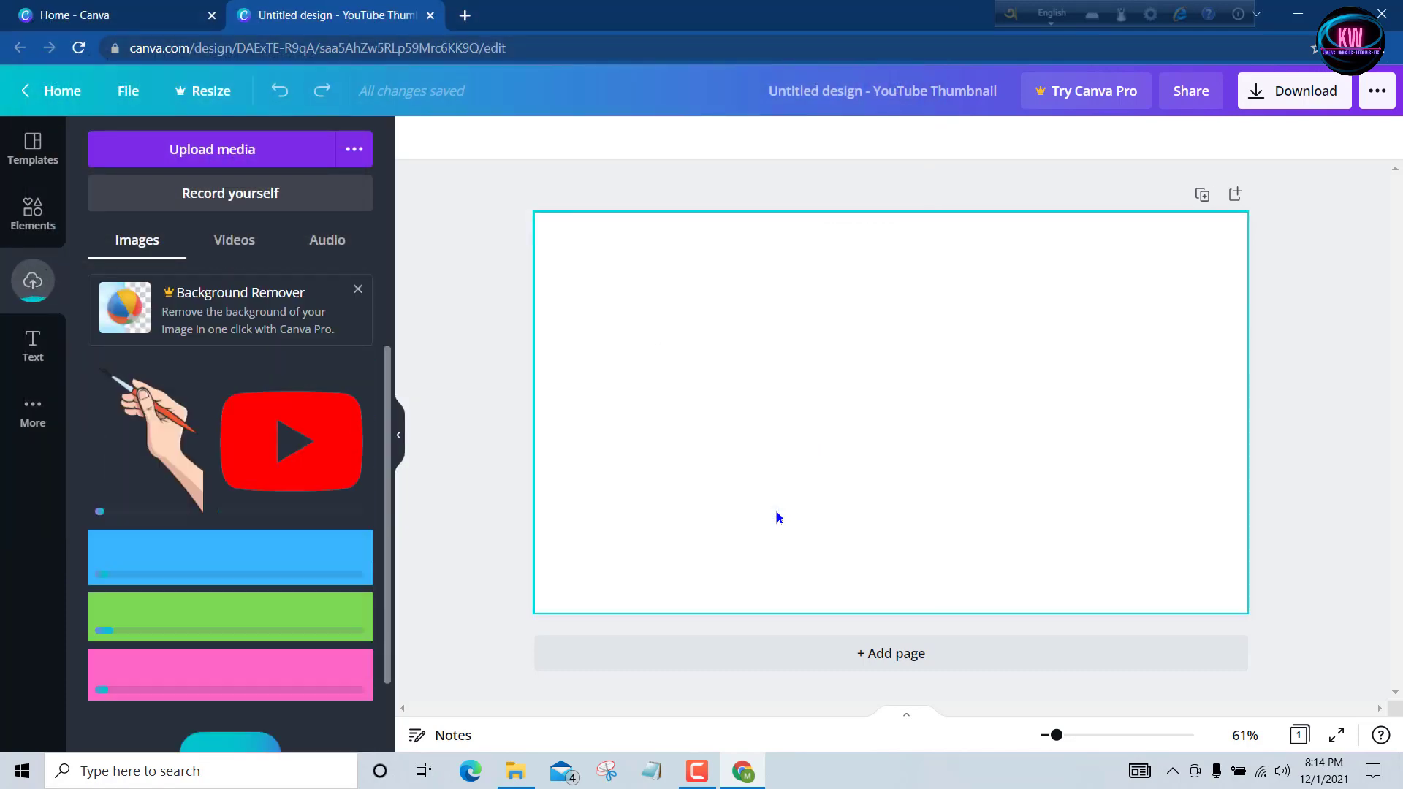
# - Place the uploaded purple-blue gradient image on the page and enlarge it to cover the whole page
pyautogui.scroll(-5, 365, 512)
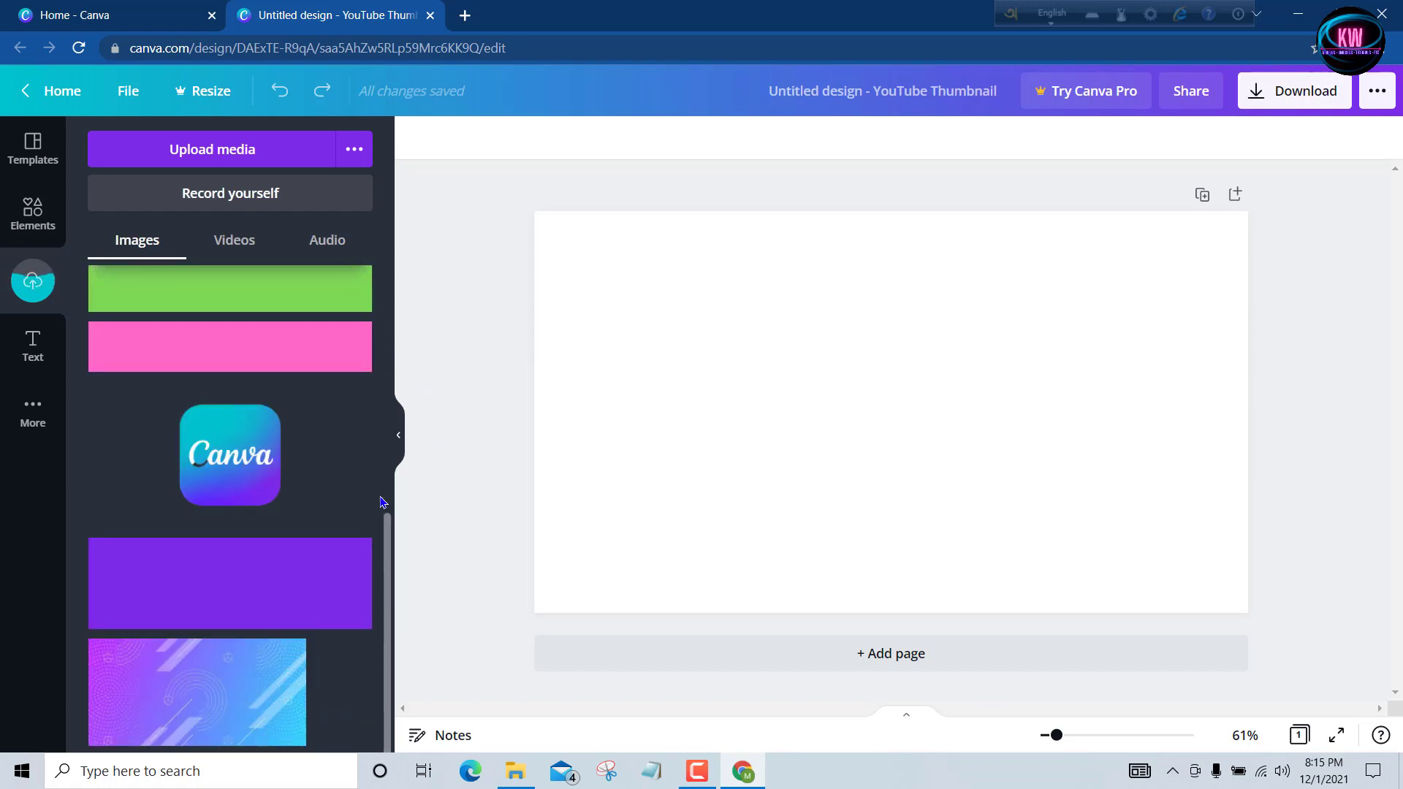
pyautogui.click(203, 687)
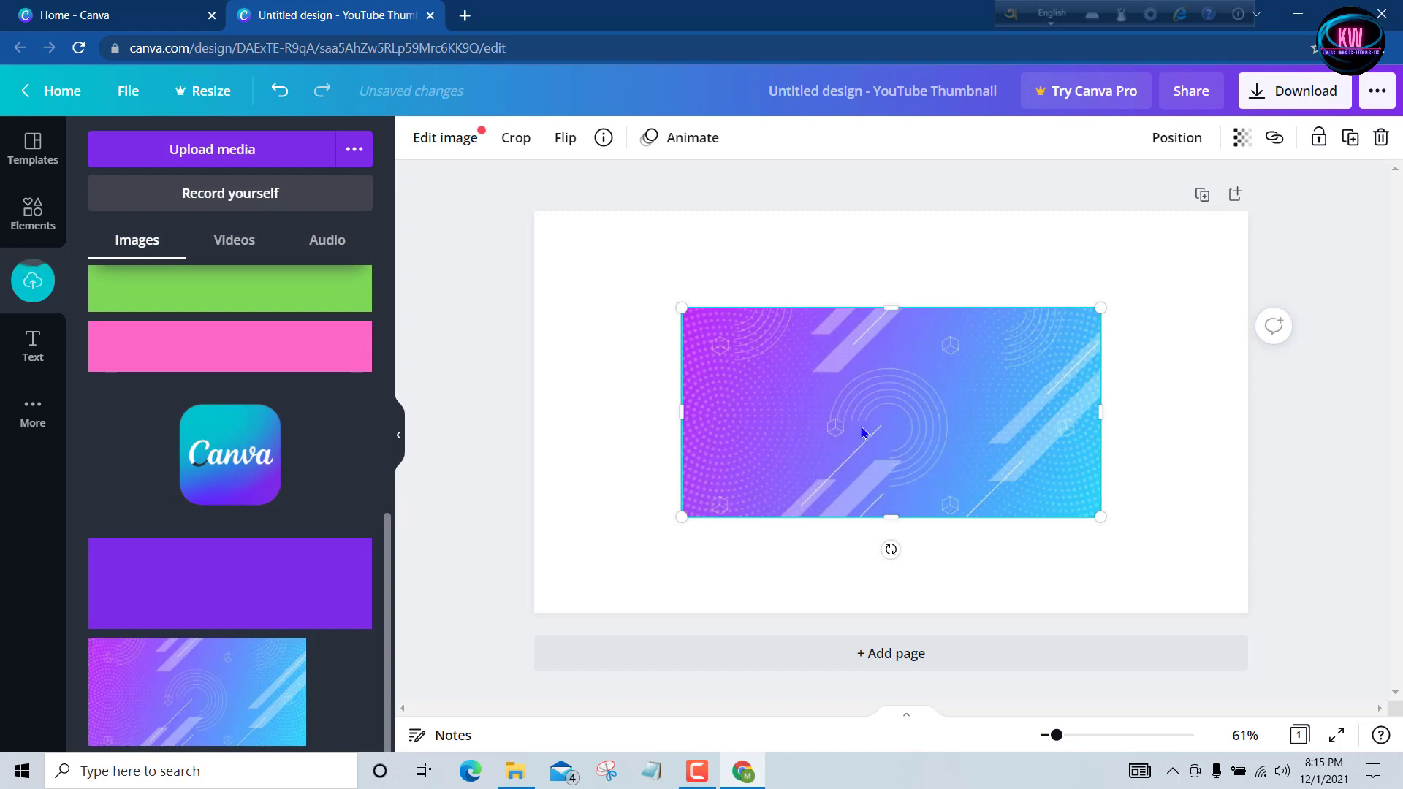
pyautogui.moveTo(862, 433); pyautogui.dragTo(787, 353)
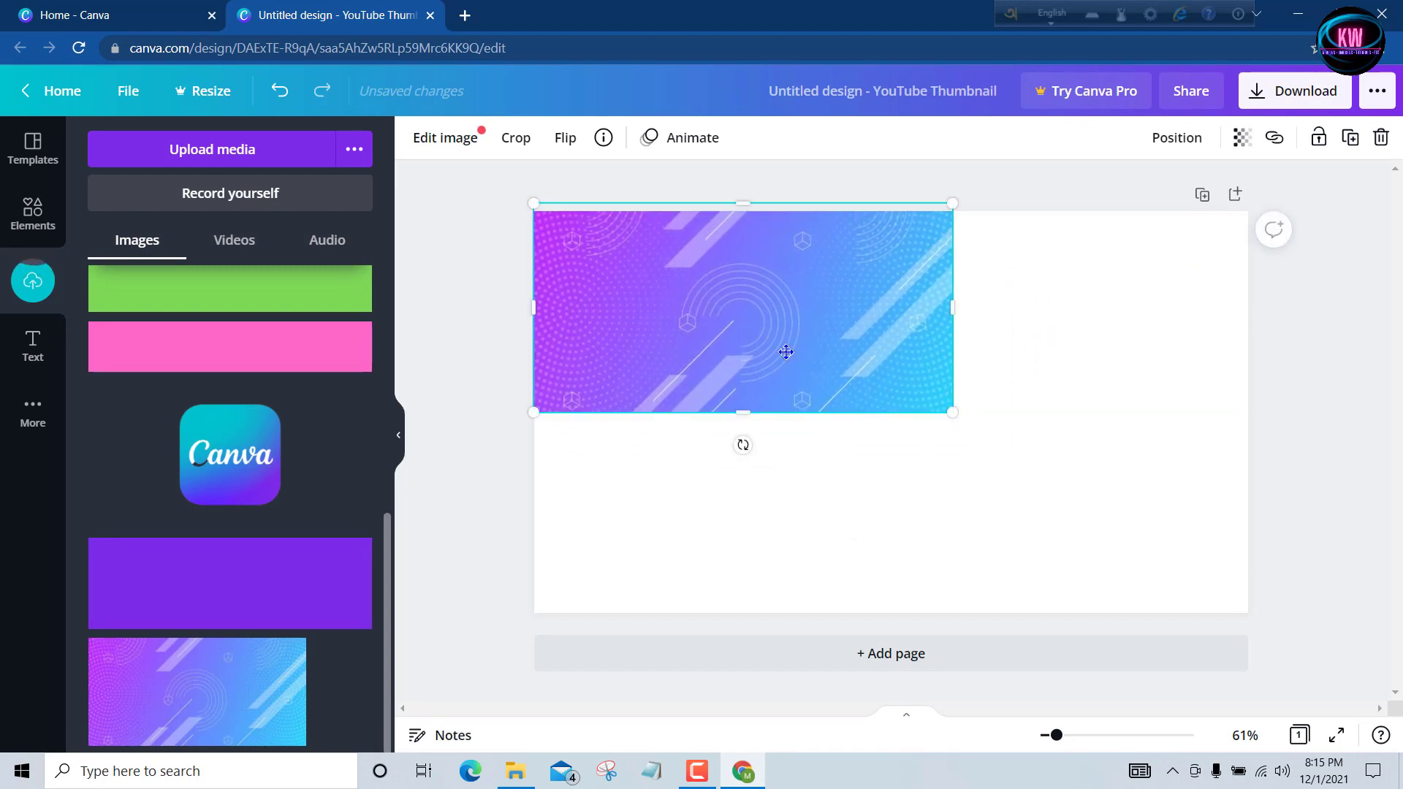
pyautogui.moveTo(952, 412); pyautogui.dragTo(1232, 616)
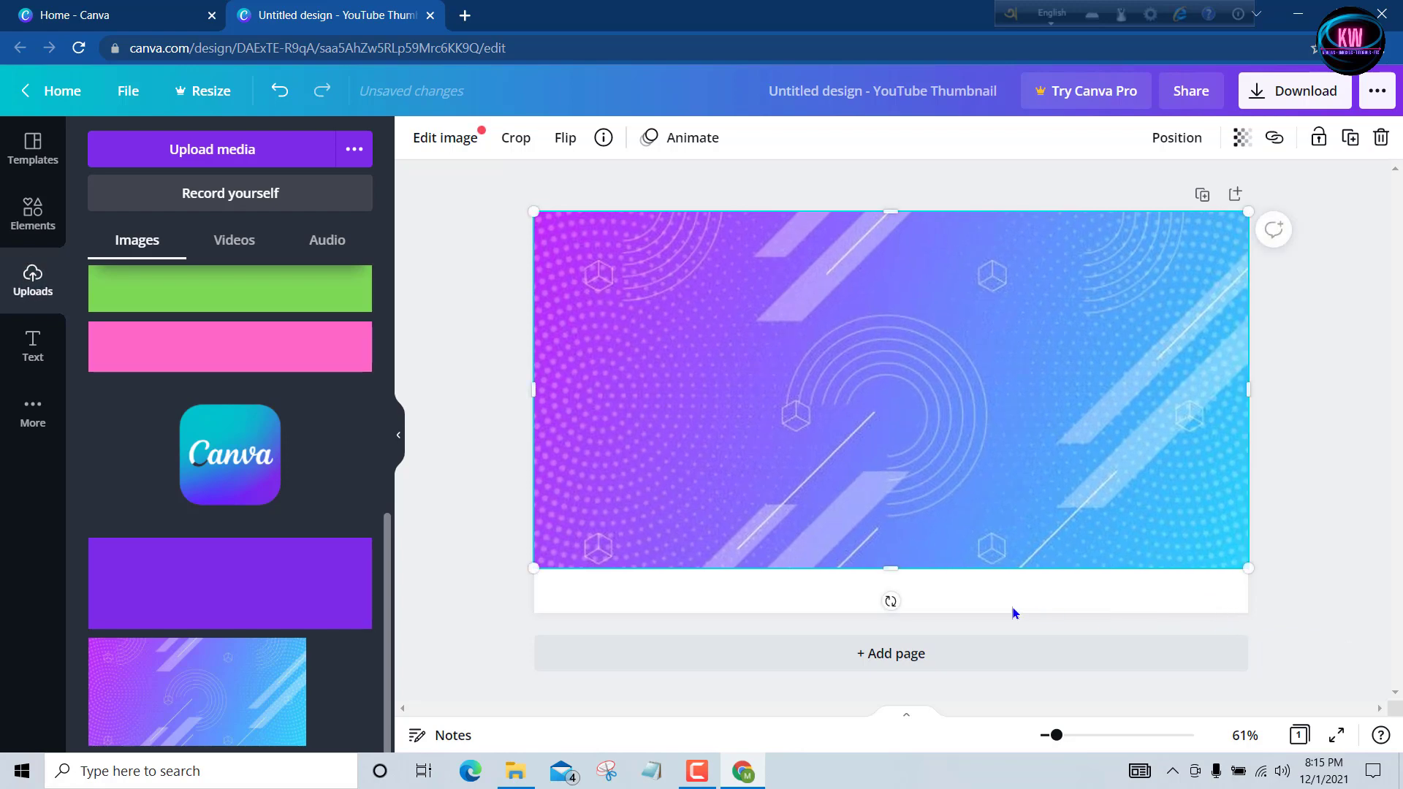
pyautogui.moveTo(891, 571); pyautogui.dragTo(896, 600)
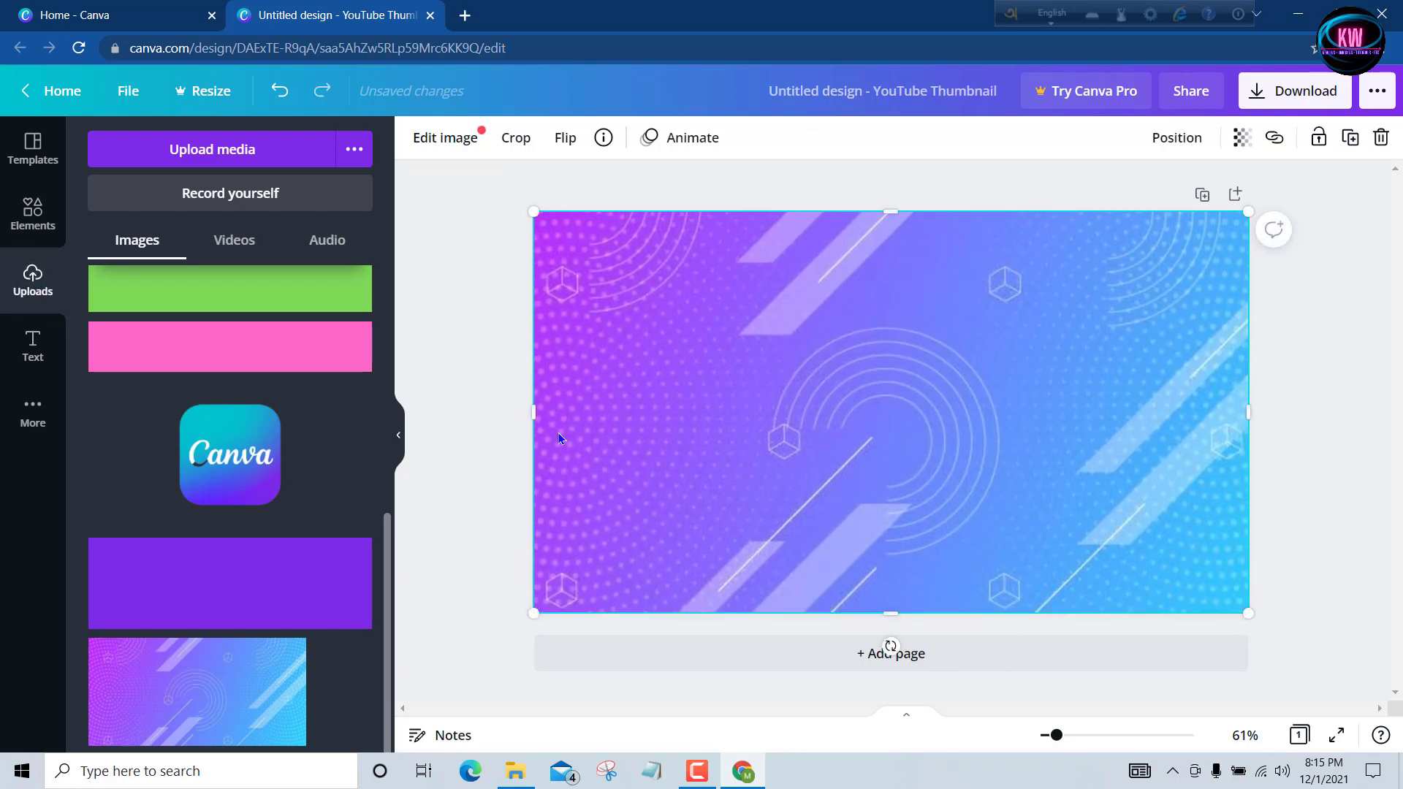
pyautogui.click(472, 333)
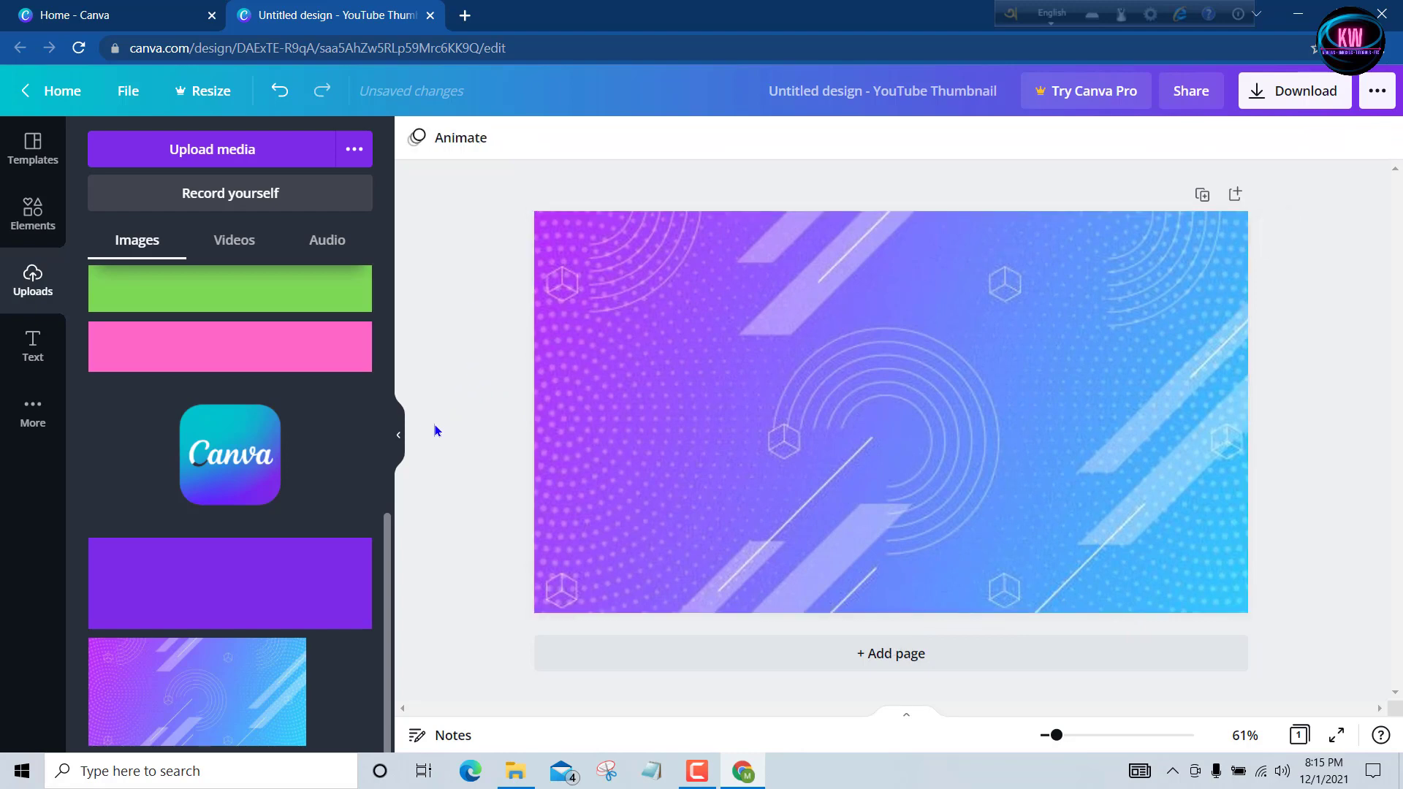
# - Add the uploaded light-blue bar and fit it as a thin strip near the page's upper-left corner
pyautogui.scroll(5, 365, 445)
pyautogui.scroll(-3, 273, 470)
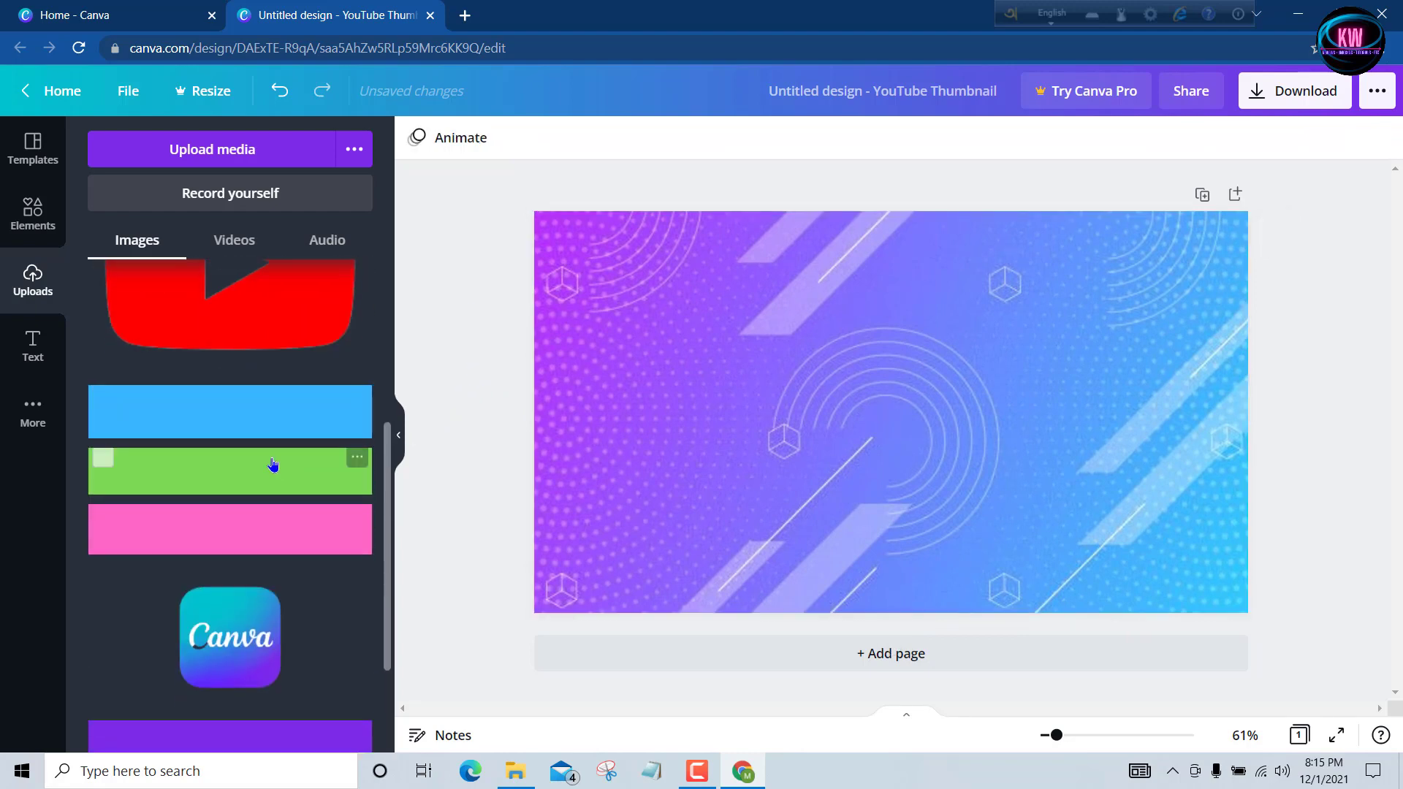
pyautogui.click(262, 422)
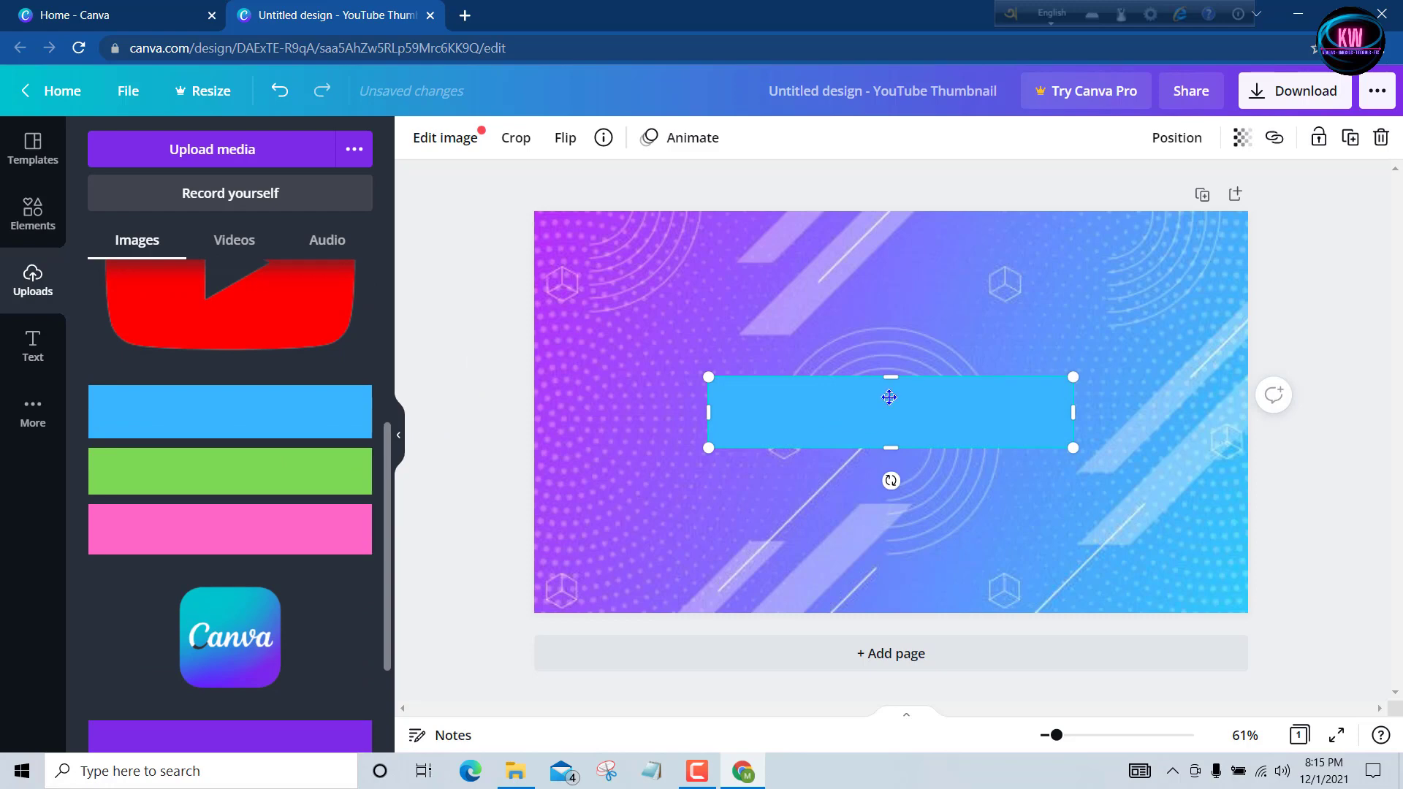
pyautogui.moveTo(889, 397); pyautogui.dragTo(687, 269)
pyautogui.moveTo(911, 295); pyautogui.dragTo(859, 284)
pyautogui.moveTo(699, 284); pyautogui.dragTo(700, 266)
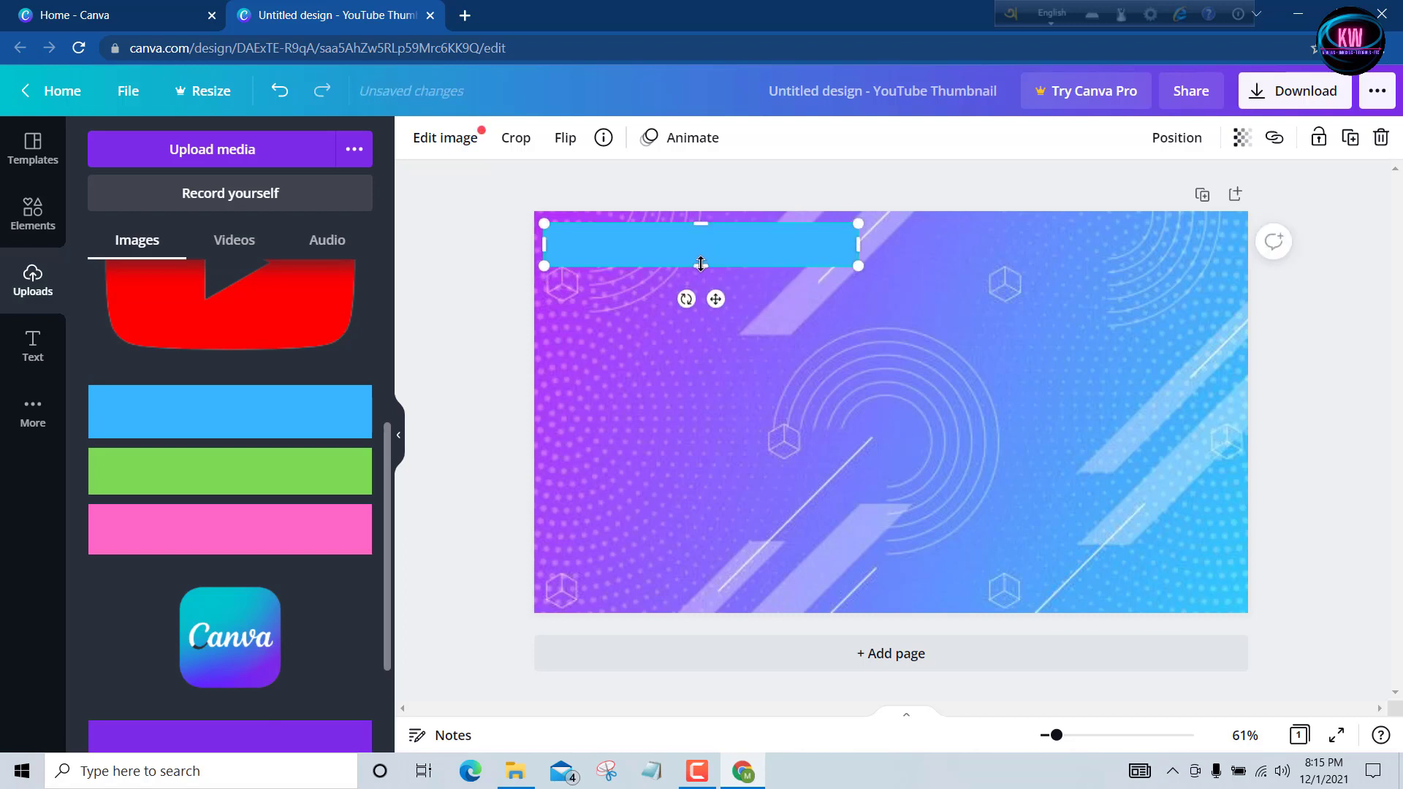
# - Add a heading below the light-blue bar and replace its placeholder text with "HOW TO MAKE"
pyautogui.click(32, 344)
pyautogui.click(200, 234)
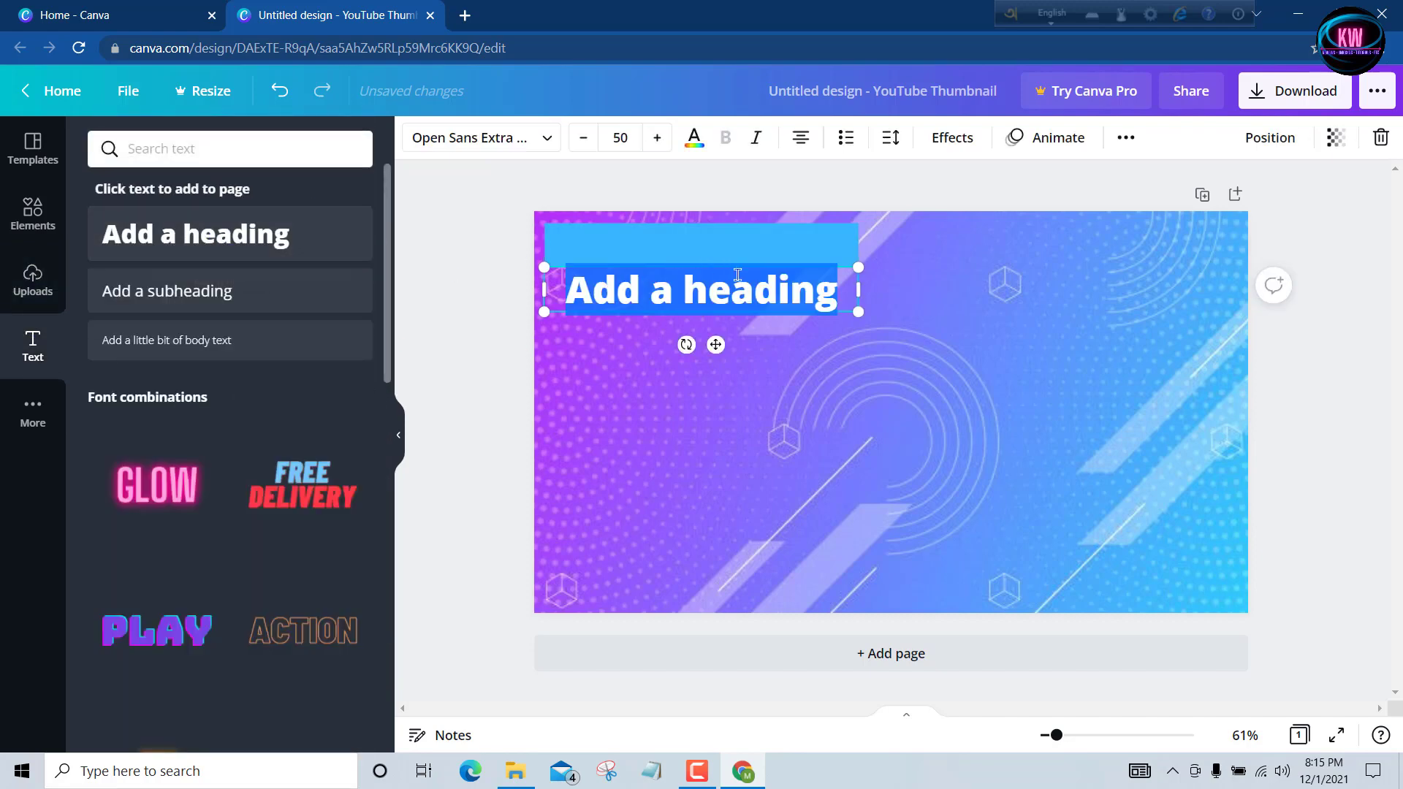
pyautogui.click(839, 299)
pyautogui.press('BackSpace')
pyautogui.press('BackSpace')
pyautogui.press('BackSpace')
pyautogui.press('BackSpace')
pyautogui.press('BackSpace')
pyautogui.press('BackSpace')
pyautogui.press('BackSpace')
pyautogui.press('BackSpace')
pyautogui.press('BackSpace')
pyautogui.press('BackSpace')
pyautogui.press('BackSpace')
pyautogui.press('BackSpace')
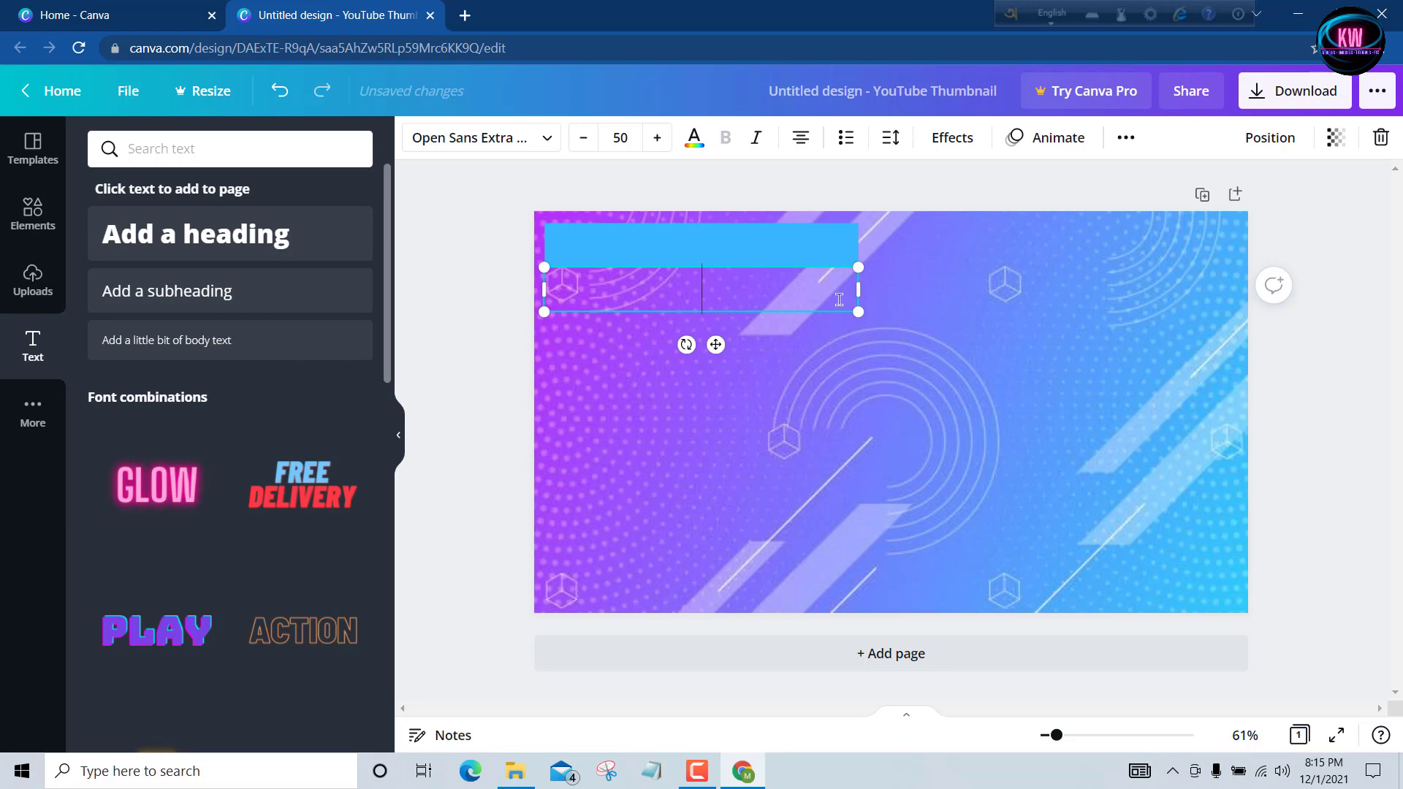
pyautogui.write('HOW T')
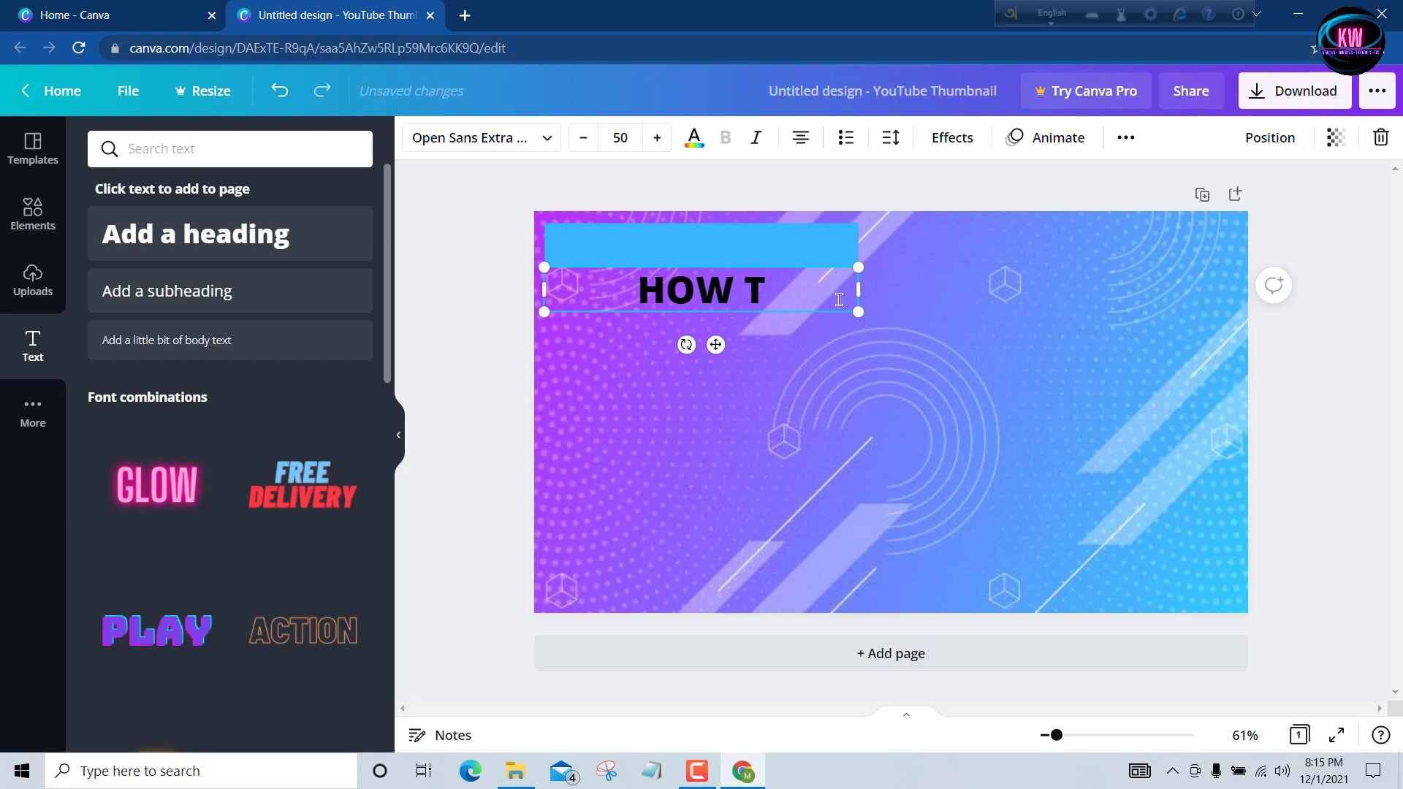
pyautogui.write('O MAK')
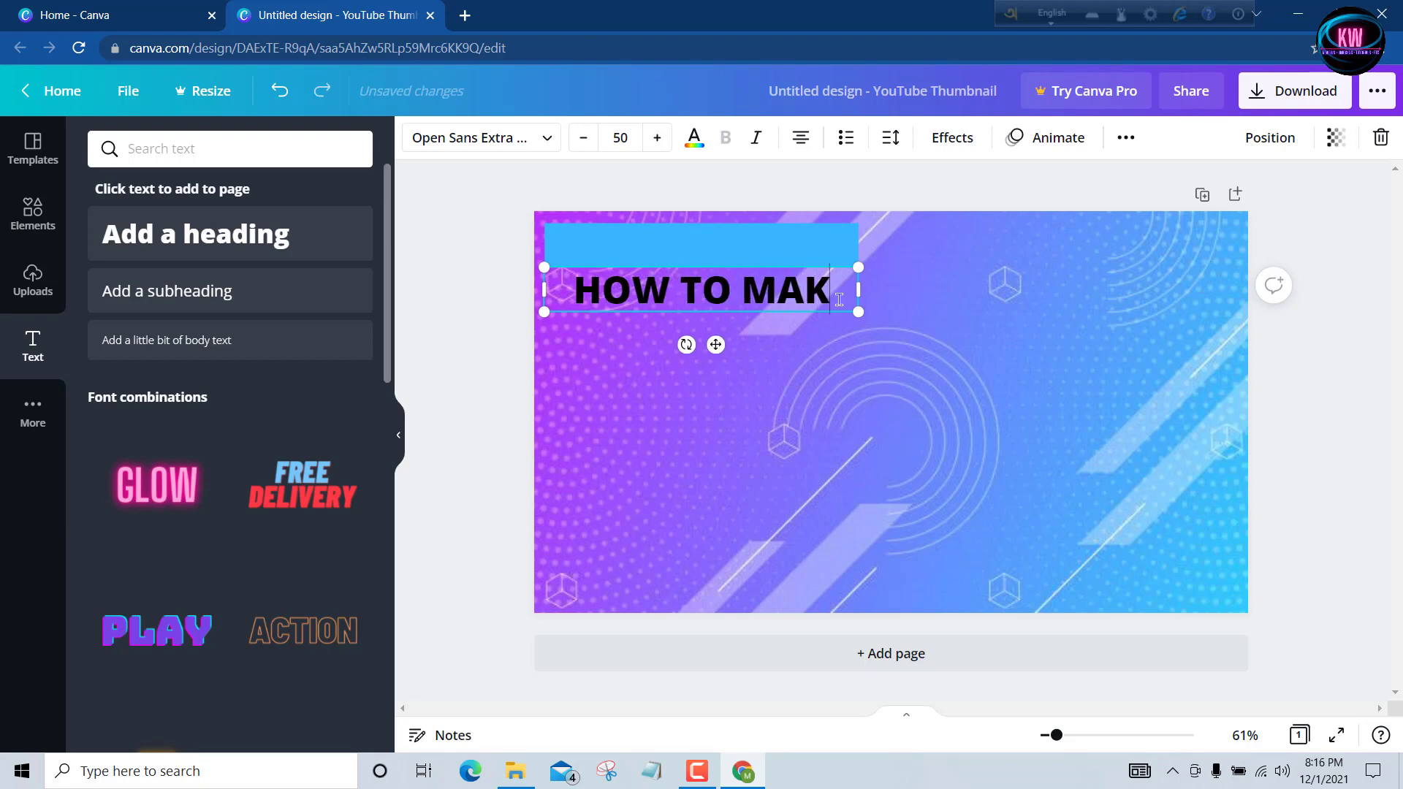
pyautogui.write('E')
pyautogui.click(901, 315)
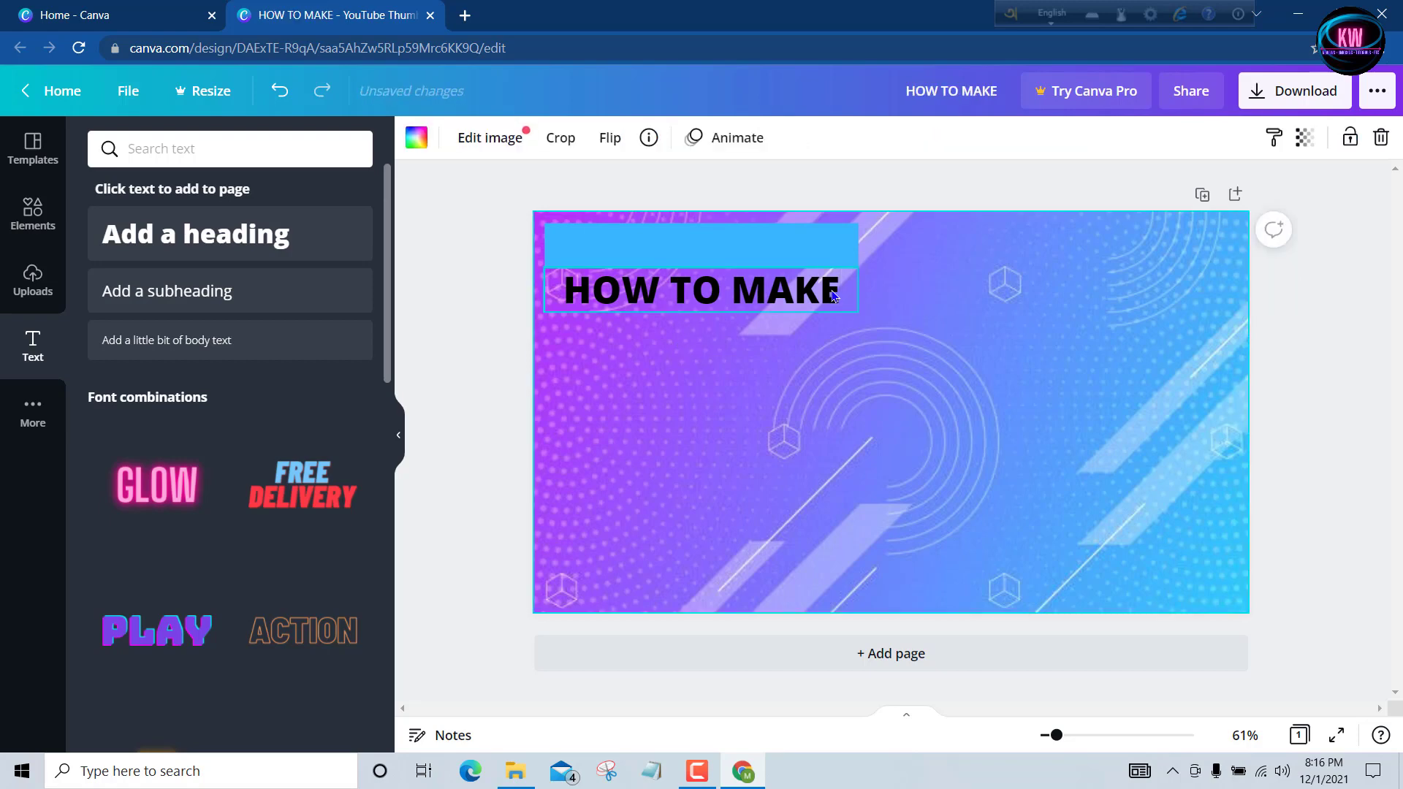
# - Change the "HOW TO MAKE" heading's text colour to white and move it onto the light-blue bar
pyautogui.click(838, 294)
pyautogui.click(700, 146)
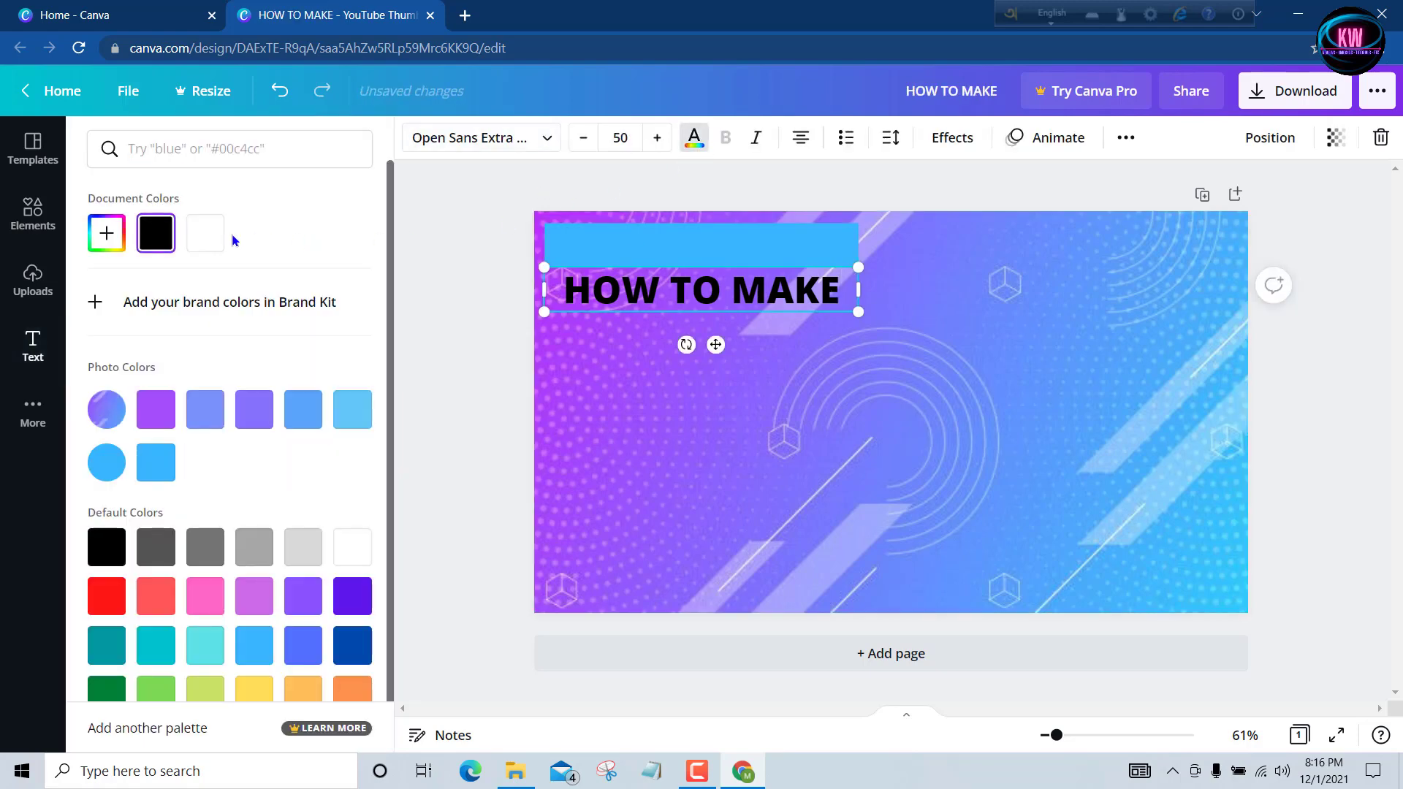
pyautogui.click(207, 232)
pyautogui.moveTo(708, 307); pyautogui.dragTo(711, 244)
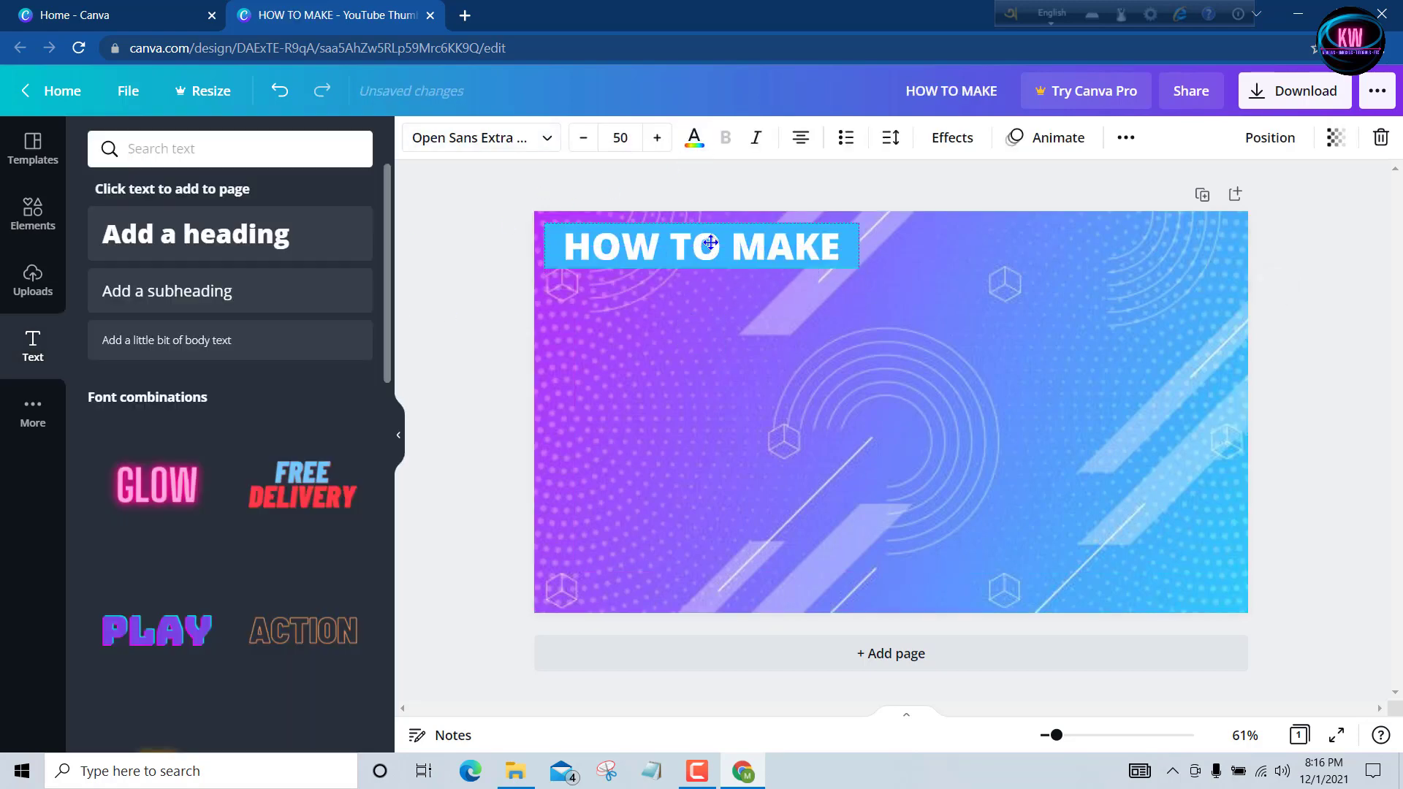
pyautogui.click(796, 358)
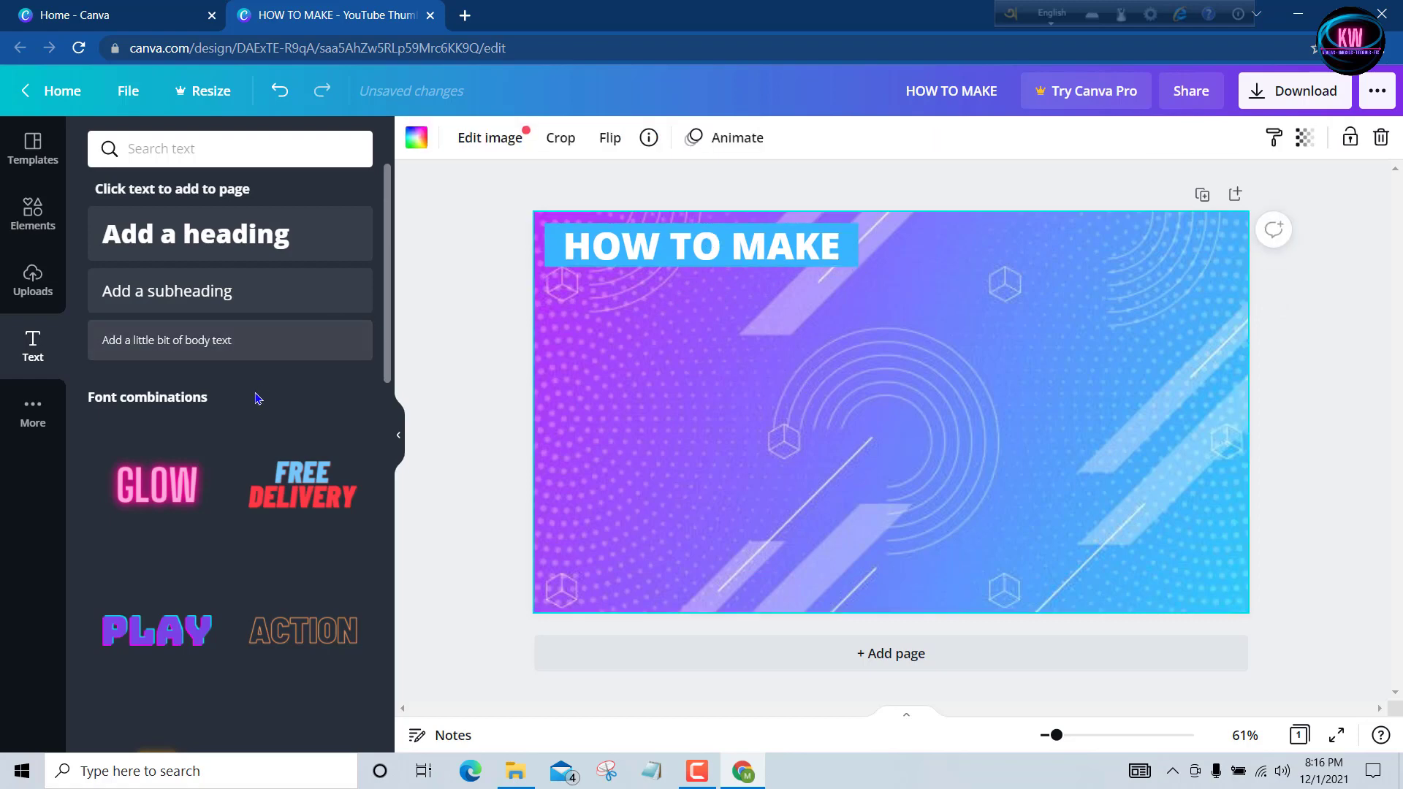
# - Add the uploaded green bar near the page's upper-left corner and resize it to match the light-blue bar's width and height
pyautogui.click(33, 280)
pyautogui.scroll(-3, 285, 321)
pyautogui.scroll(3, 292, 380)
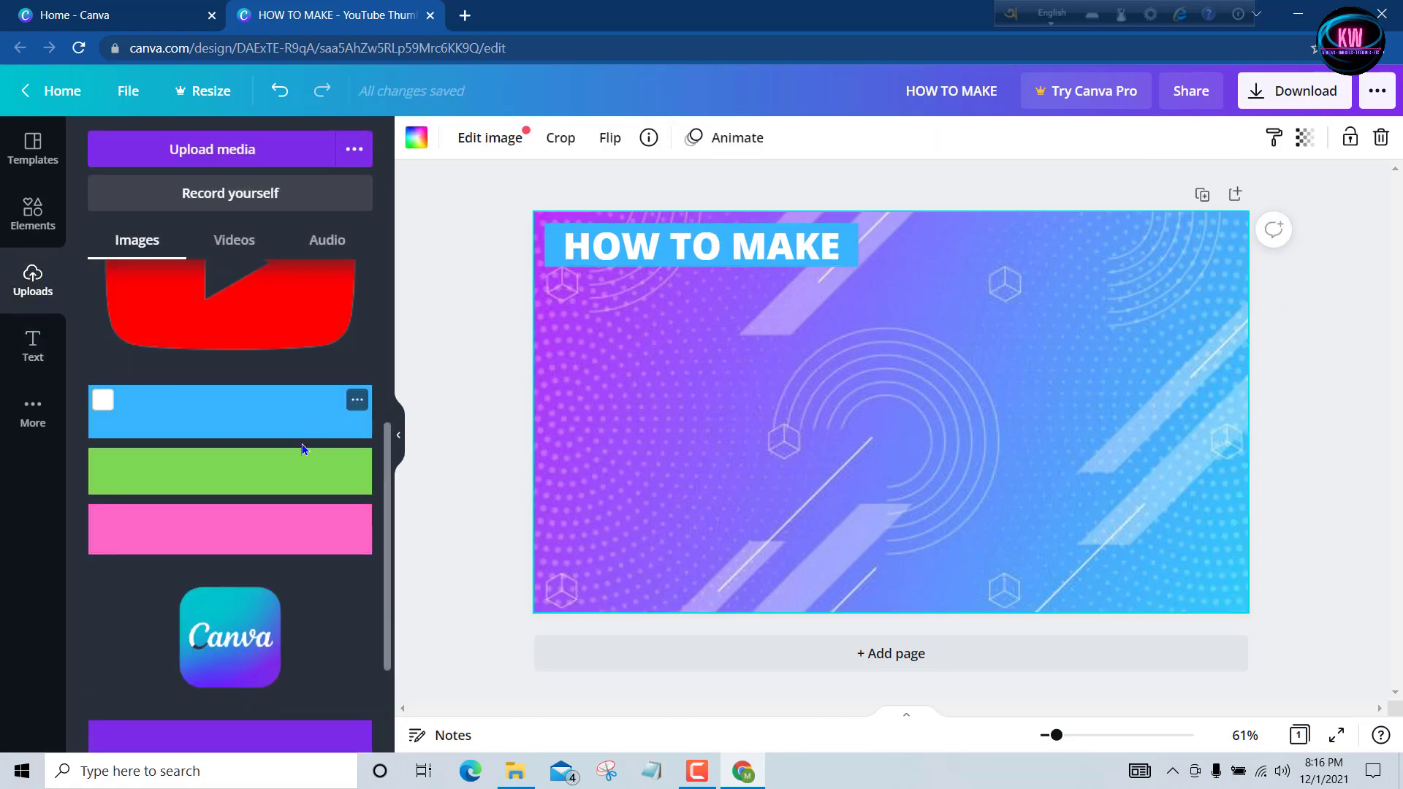
pyautogui.click(288, 470)
pyautogui.moveTo(905, 423); pyautogui.dragTo(747, 265)
pyautogui.moveTo(911, 285); pyautogui.dragTo(859, 277)
pyautogui.moveTo(702, 277); pyautogui.dragTo(698, 266)
# - Move the green bar down so it sits directly below the light-blue bar with a hairline gap
pyautogui.press('Down')
pyautogui.press('Down')
pyautogui.press('Down')
pyautogui.press('Down')
pyautogui.press('Down')
pyautogui.press('Down')
pyautogui.press('Down')
pyautogui.press('Down')
pyautogui.press('Down')
pyautogui.press('Down')
pyautogui.press('Down')
pyautogui.press('Down')
pyautogui.press('Down')
pyautogui.press('Down')
pyautogui.press('Down')
pyautogui.press('Down')
pyautogui.press('Down')
pyautogui.press('Down')
pyautogui.press('Down')
pyautogui.press('Down')
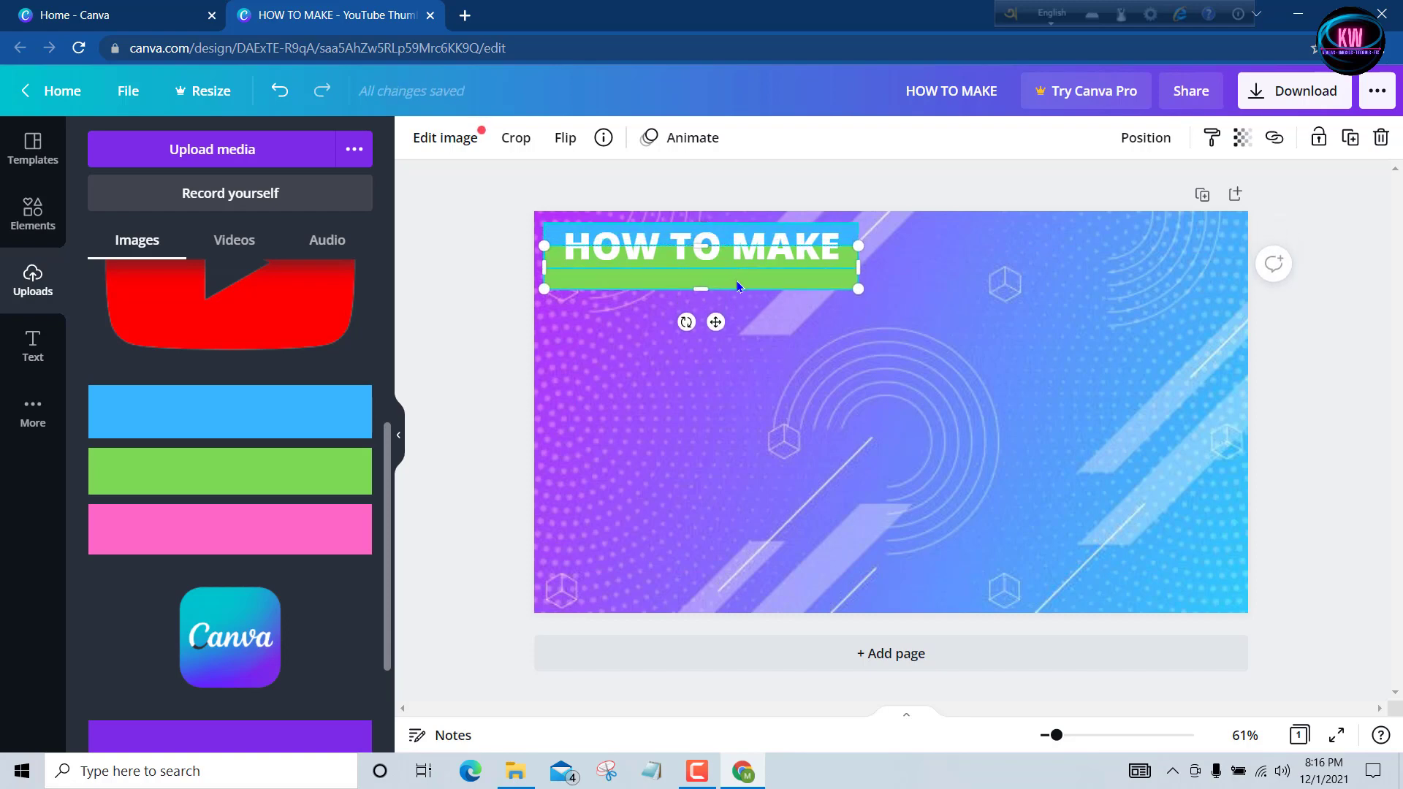
pyautogui.click(723, 259)
pyautogui.moveTo(726, 280); pyautogui.dragTo(727, 303)
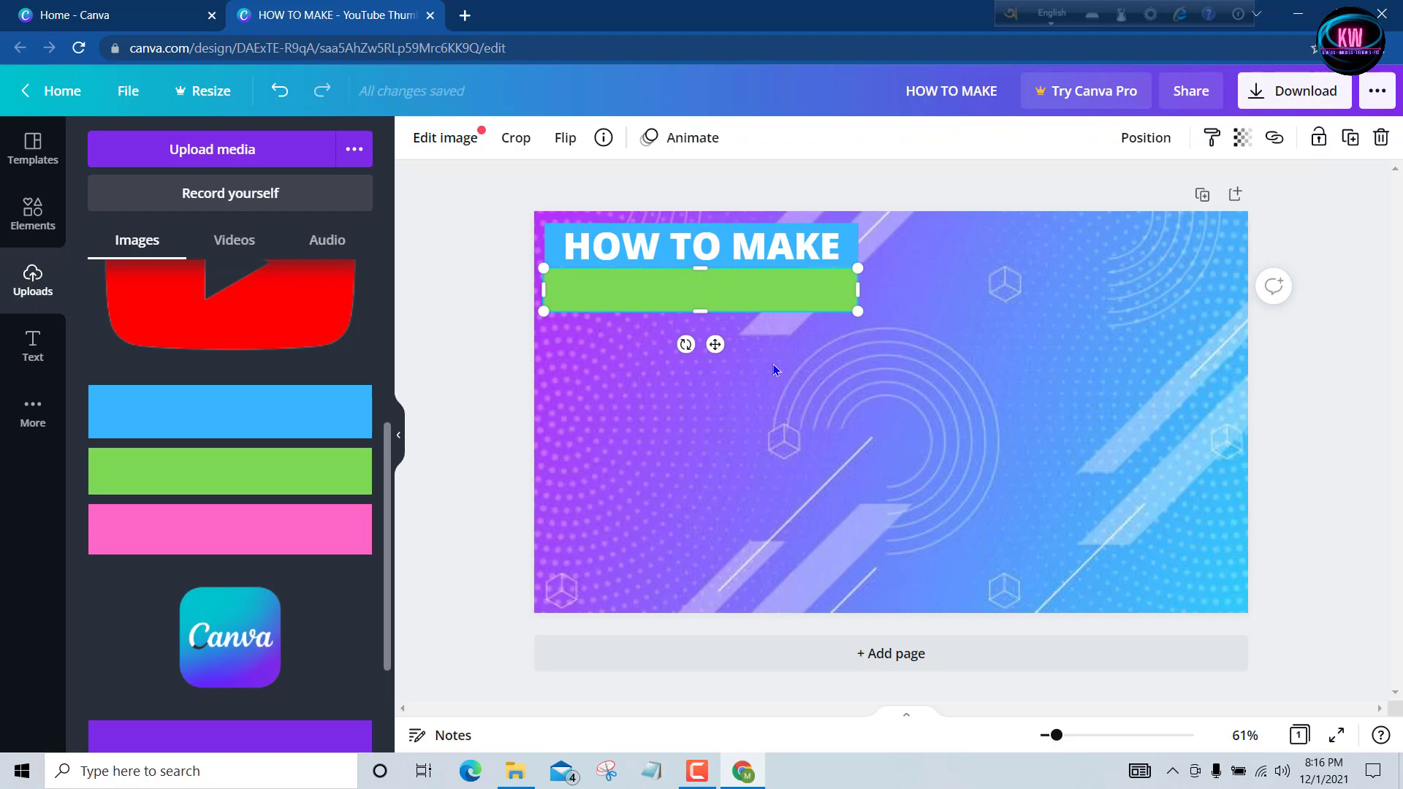
pyautogui.press('Down')
pyautogui.press('Down')
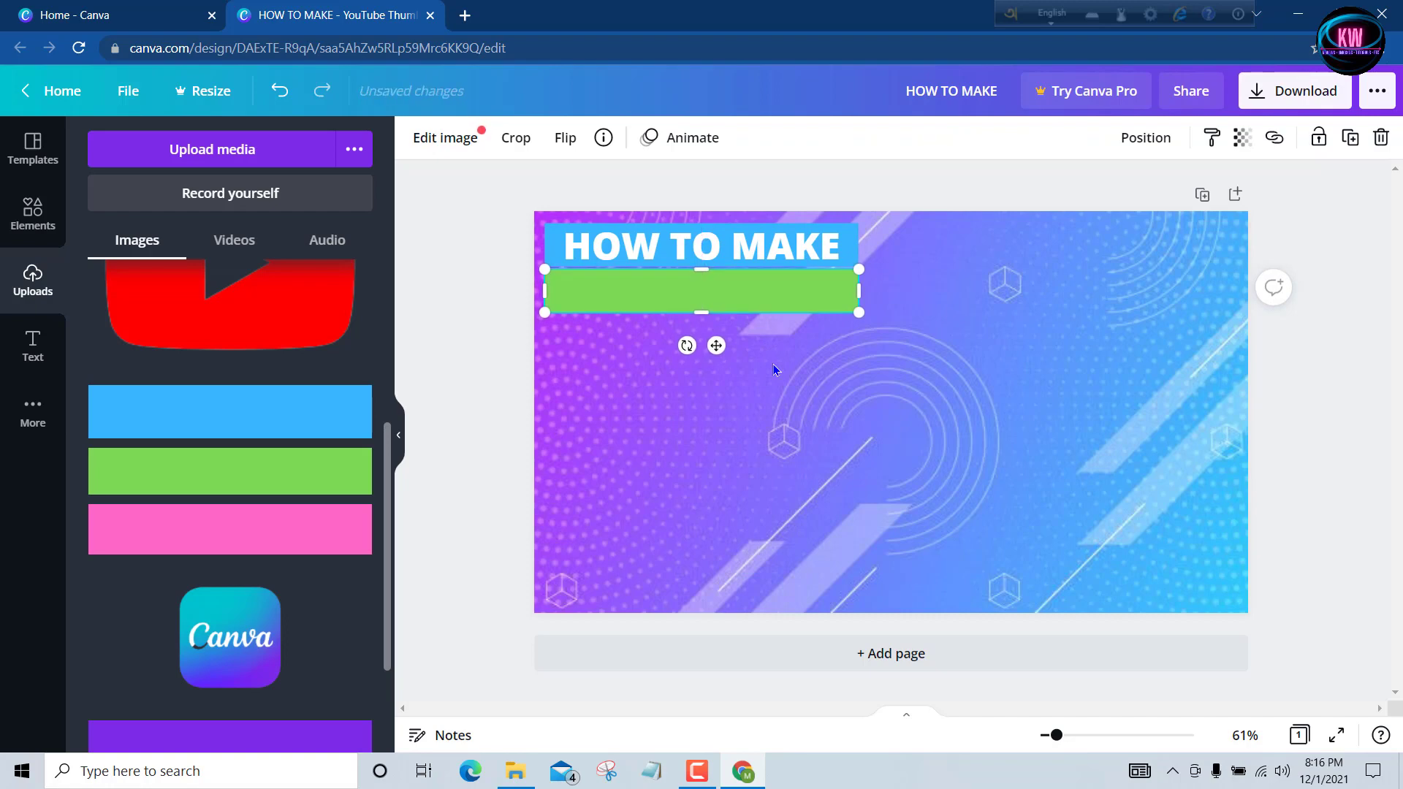
pyautogui.click(773, 365)
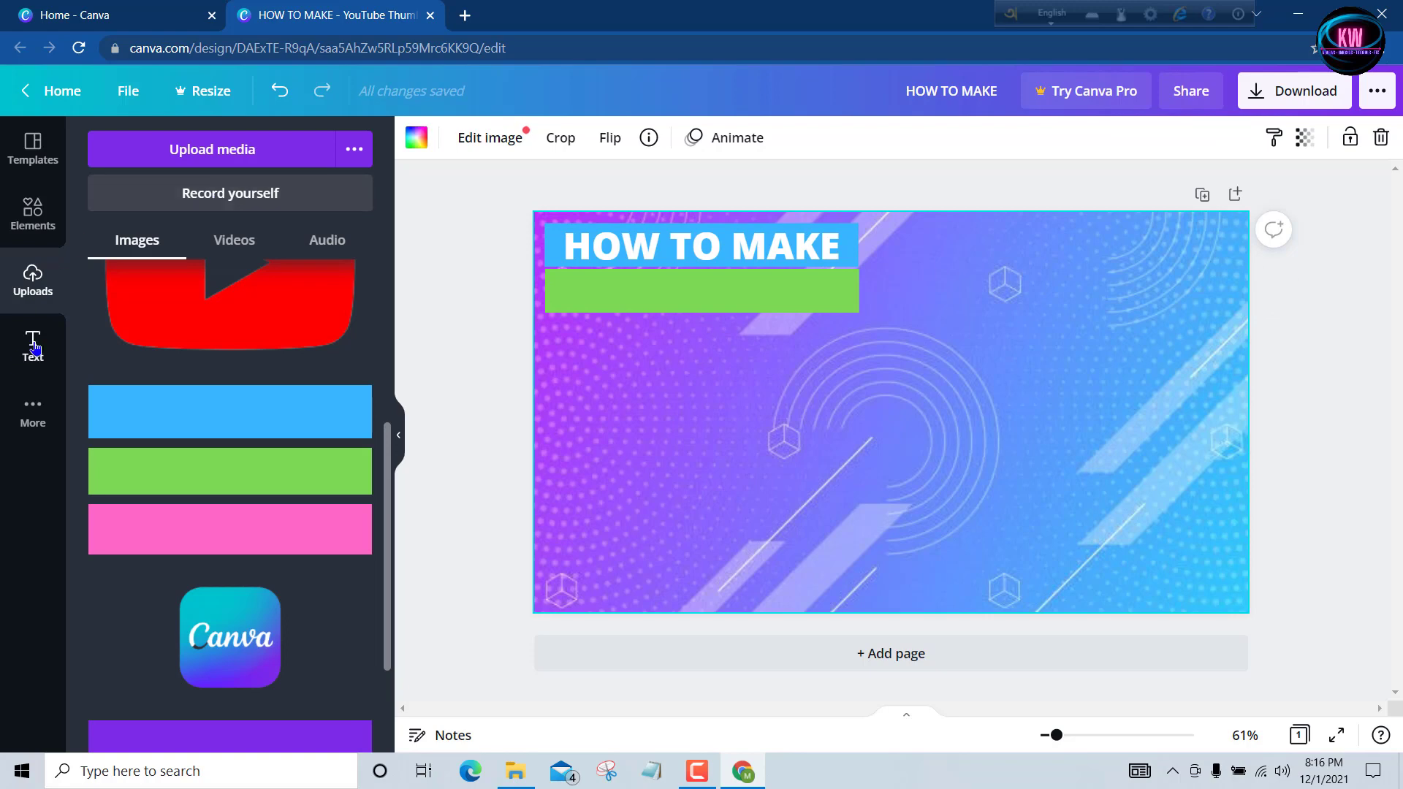
# - Add a new heading to the page and replace its placeholder text with "YOUTUBE"
pyautogui.click(33, 343)
pyautogui.click(307, 244)
pyautogui.click(986, 420)
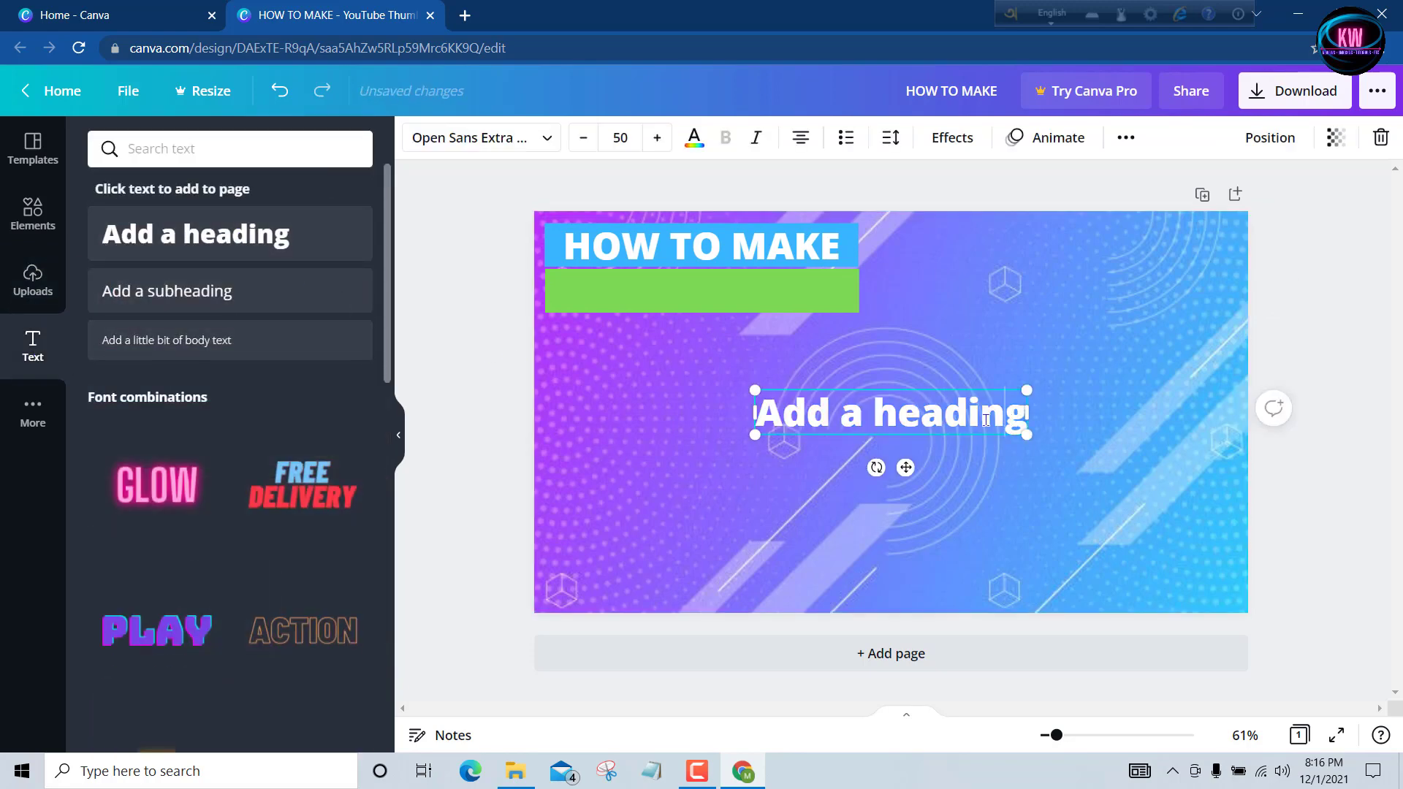
pyautogui.press('BackSpace')
pyautogui.press('BackSpace')
pyautogui.press('BackSpace')
pyautogui.press('BackSpace')
pyautogui.press('BackSpace')
pyautogui.press('BackSpace')
pyautogui.press('BackSpace')
pyautogui.press('BackSpace')
pyautogui.press('BackSpace')
pyautogui.press('BackSpace')
pyautogui.press('BackSpace')
pyautogui.press('BackSpace')
pyautogui.press('BackSpace')
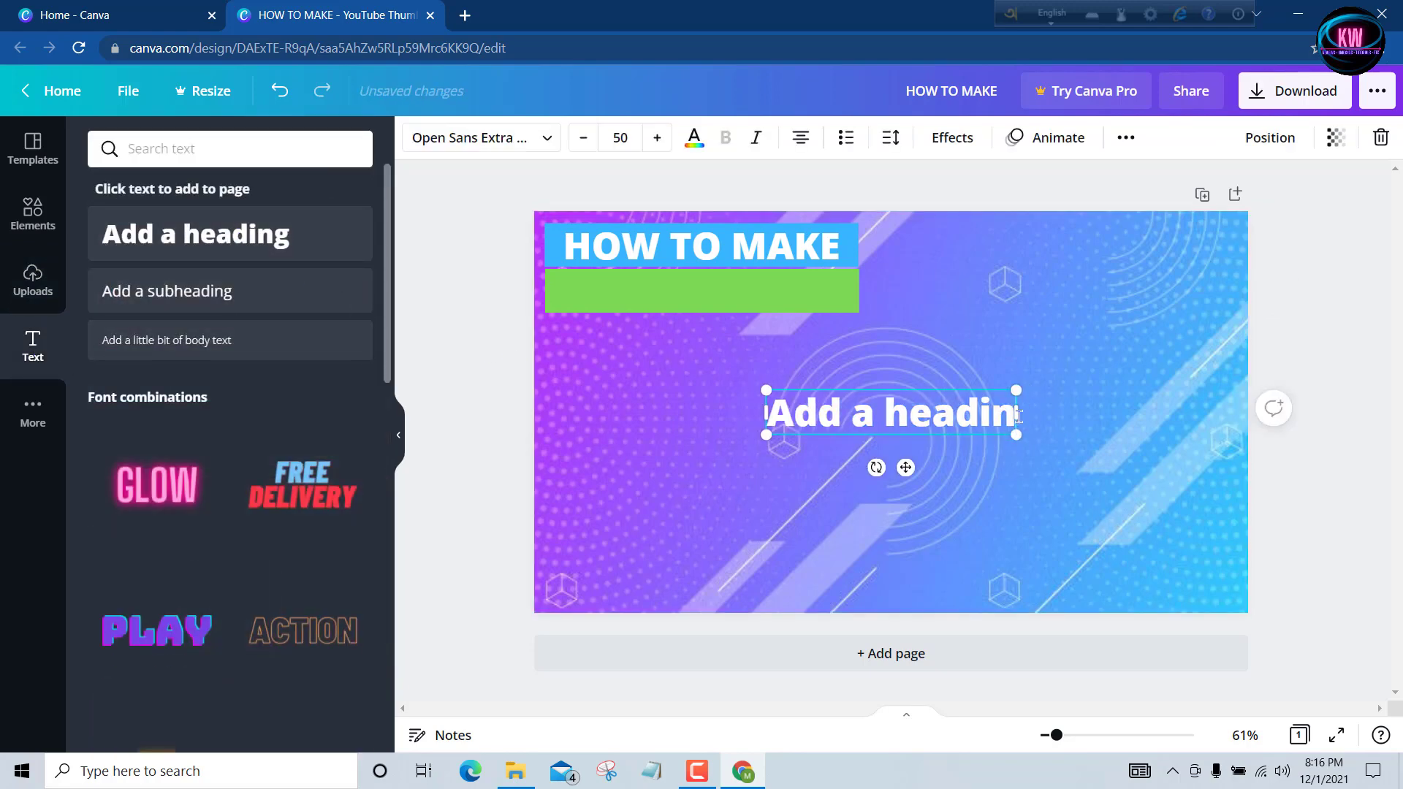
pyautogui.write('YOUTUBE')
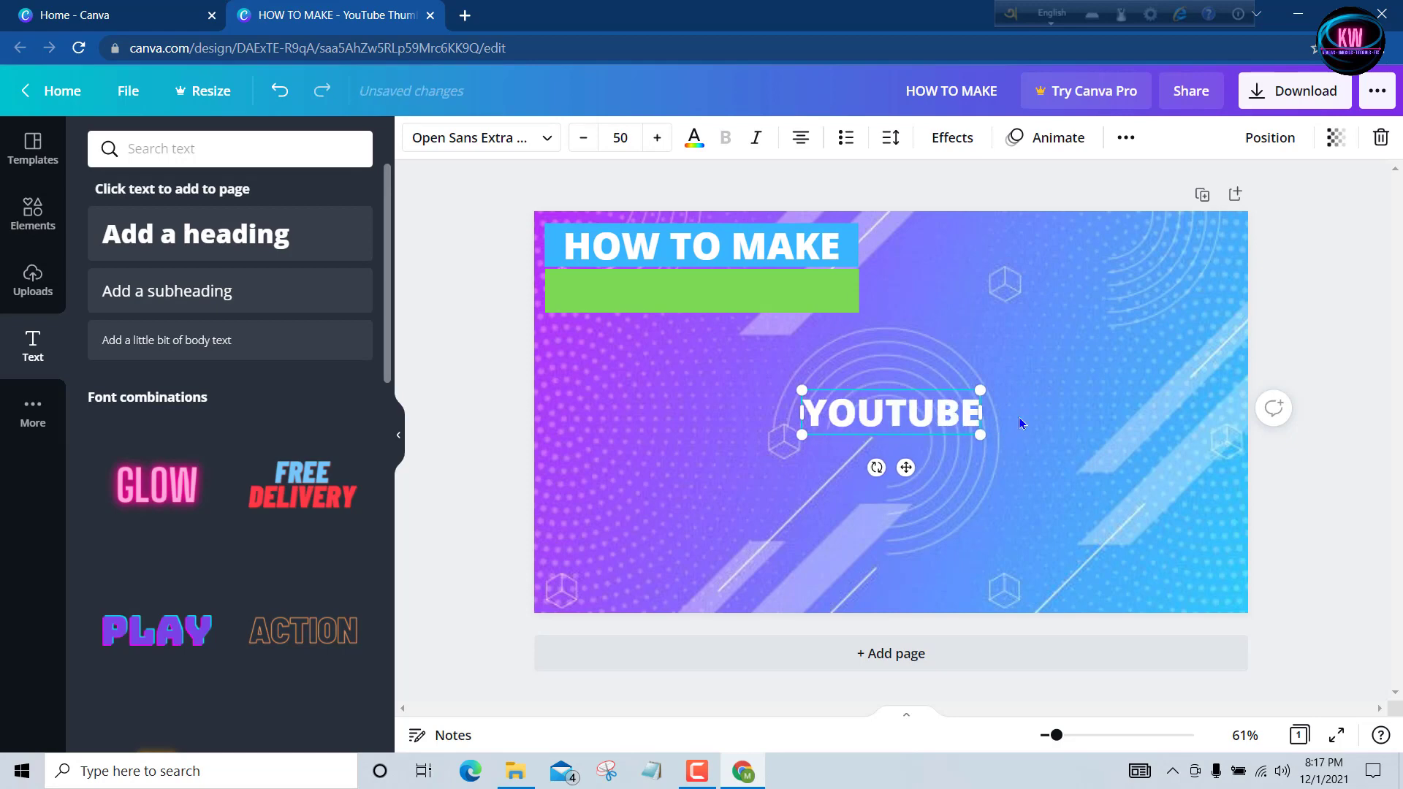
# - Move the "YOUTUBE" heading onto the green bar
pyautogui.click(1019, 421)
pyautogui.moveTo(898, 410); pyautogui.dragTo(700, 291)
pyautogui.click(808, 378)
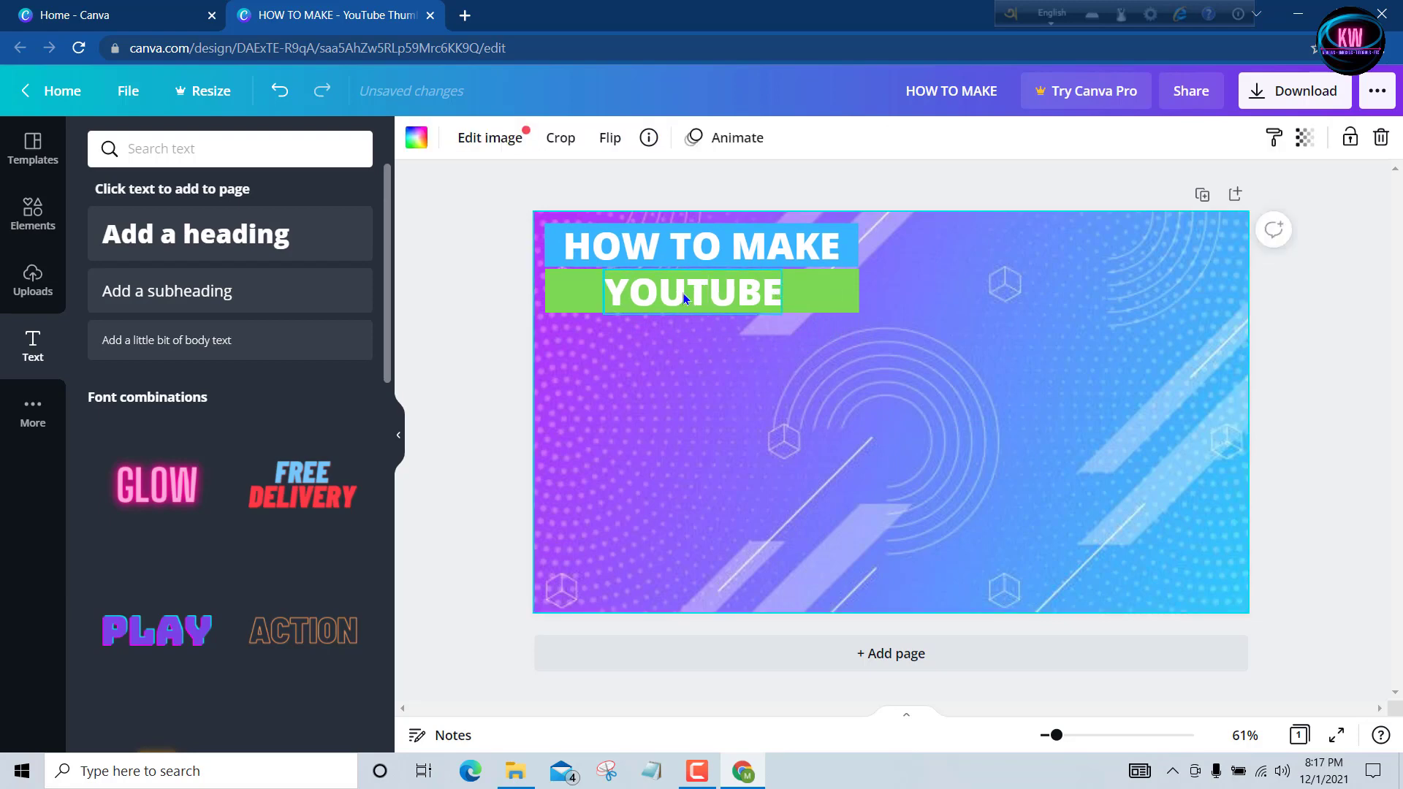
# - Add the uploaded pink and purple bars, and fit the purple one over the green bar at about 560 × 82
pyautogui.click(33, 278)
pyautogui.click(234, 531)
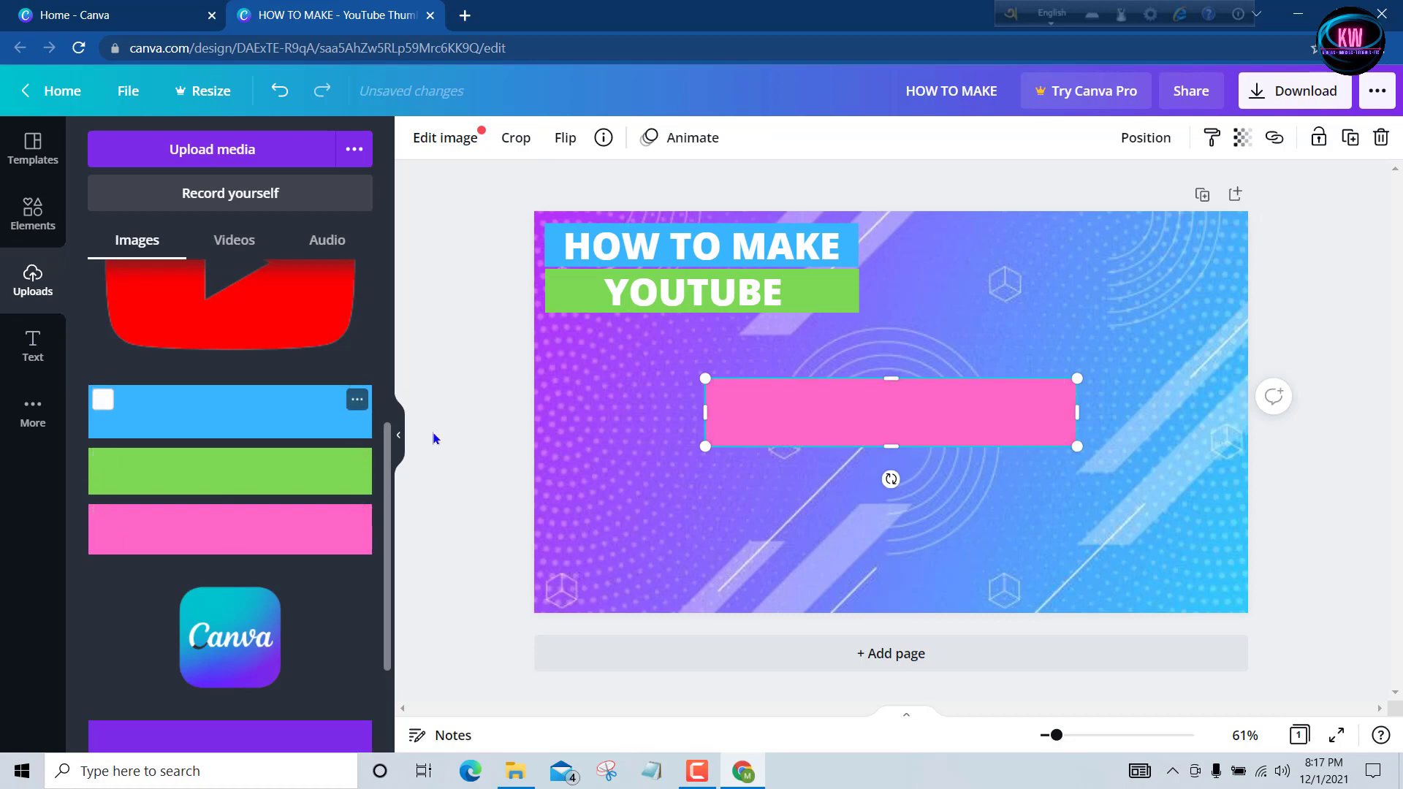
pyautogui.scroll(-3, 279, 567)
pyautogui.click(279, 567)
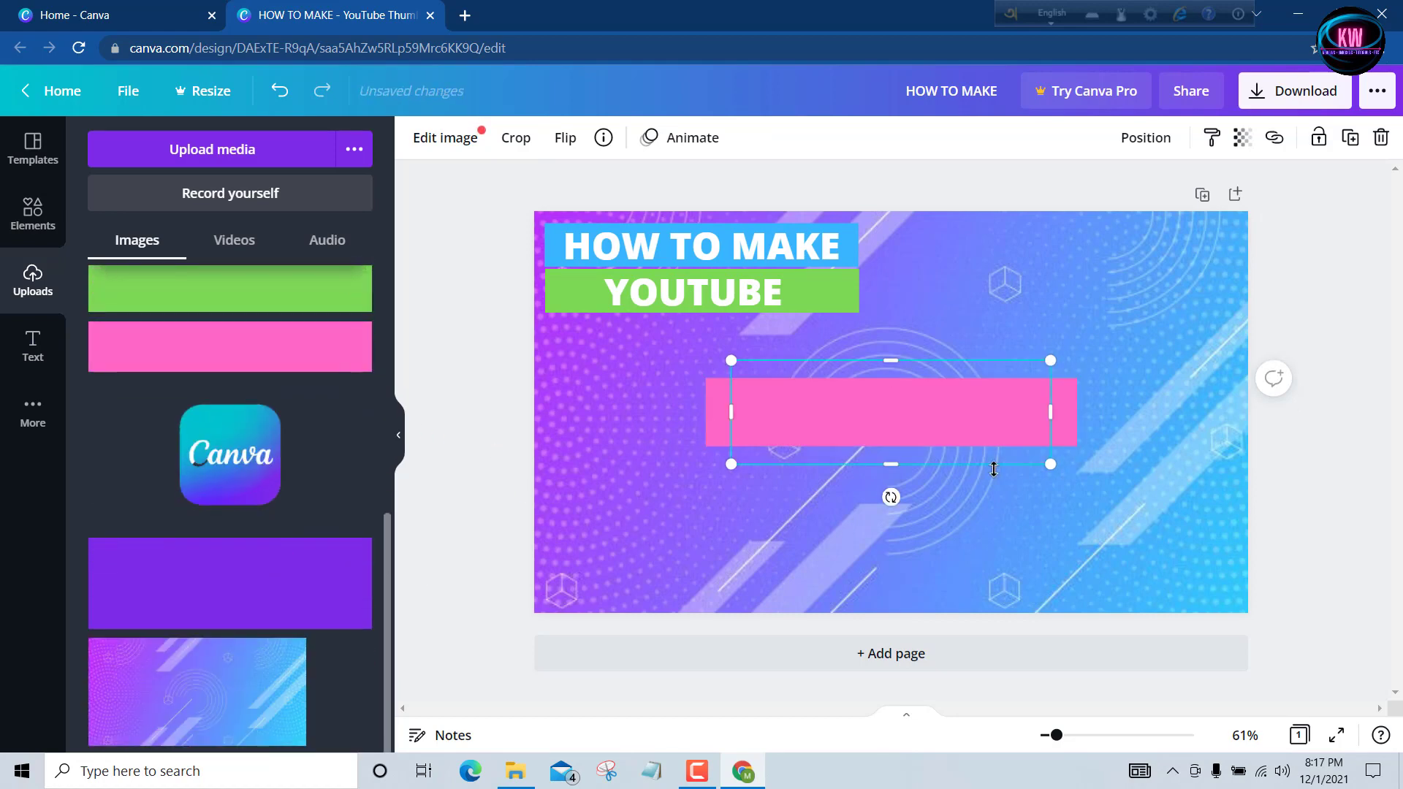
pyautogui.moveTo(979, 446); pyautogui.dragTo(794, 341)
pyautogui.moveTo(865, 377); pyautogui.dragTo(857, 369)
pyautogui.moveTo(703, 370); pyautogui.dragTo(708, 312)
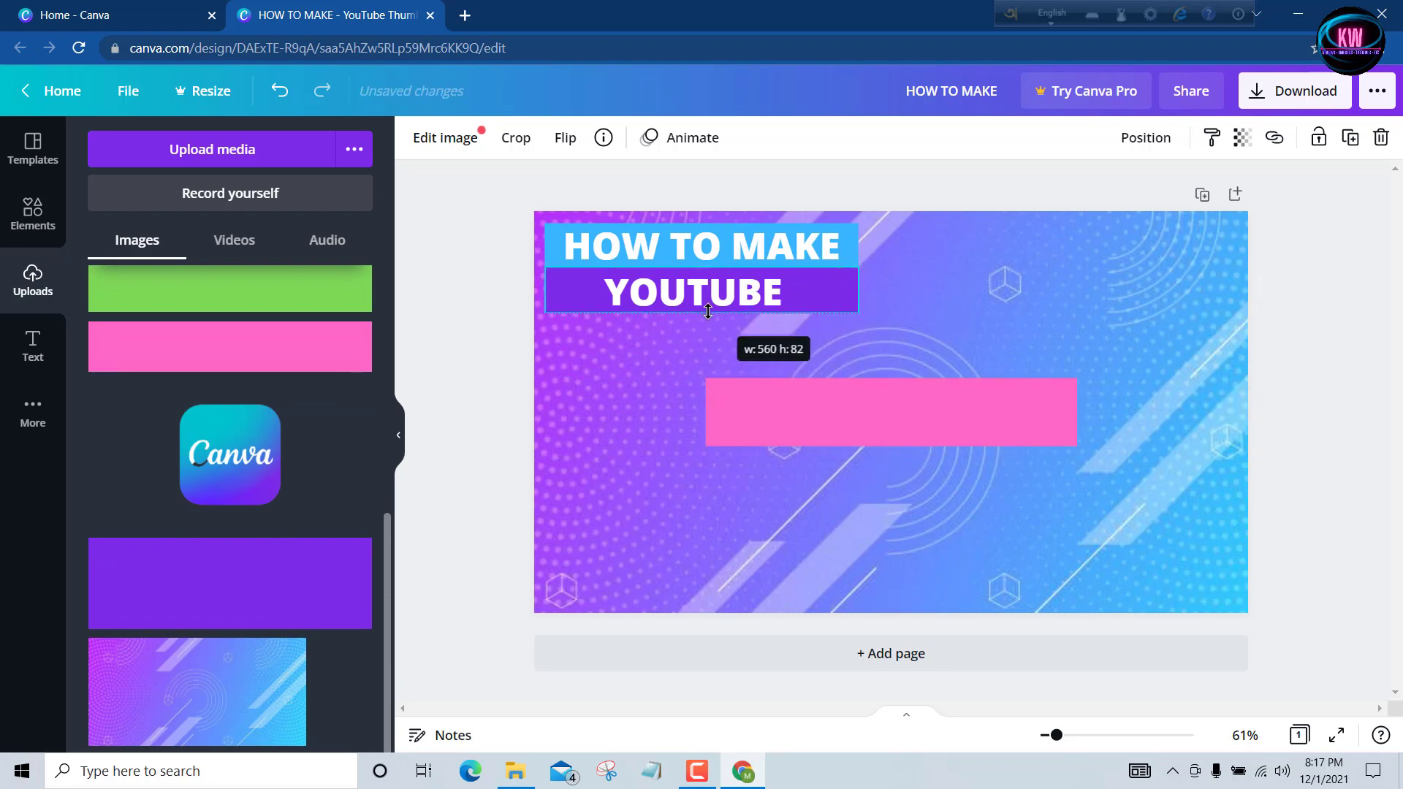
# - Move the pink bar aside to the page's right half and place the purple bar directly below the green bar
pyautogui.moveTo(890, 405); pyautogui.dragTo(1009, 432)
pyautogui.moveTo(814, 291); pyautogui.dragTo(814, 335)
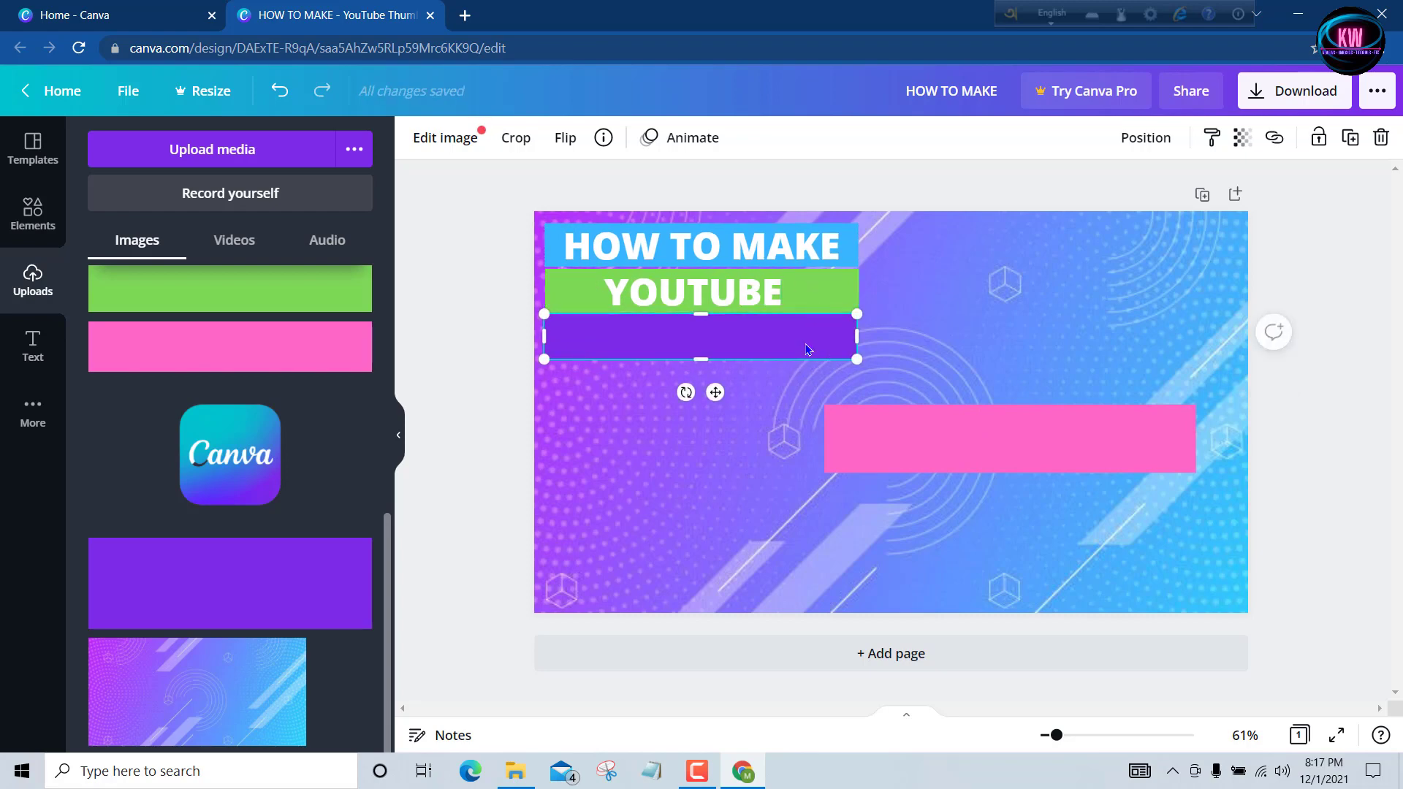
pyautogui.press('Down')
pyautogui.press('Down')
pyautogui.press('Down')
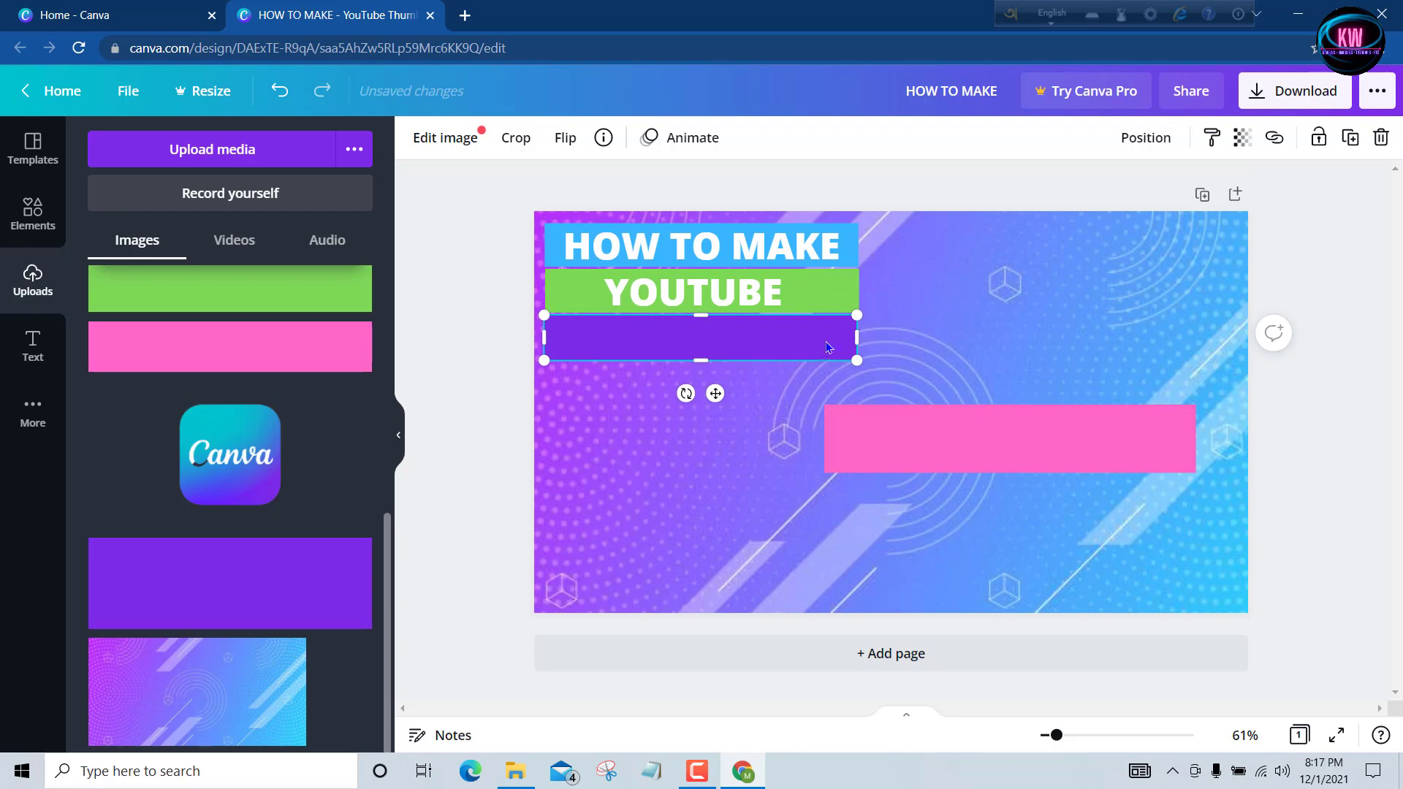
pyautogui.click(905, 324)
pyautogui.click(736, 336)
pyautogui.click(953, 308)
pyautogui.click(618, 351)
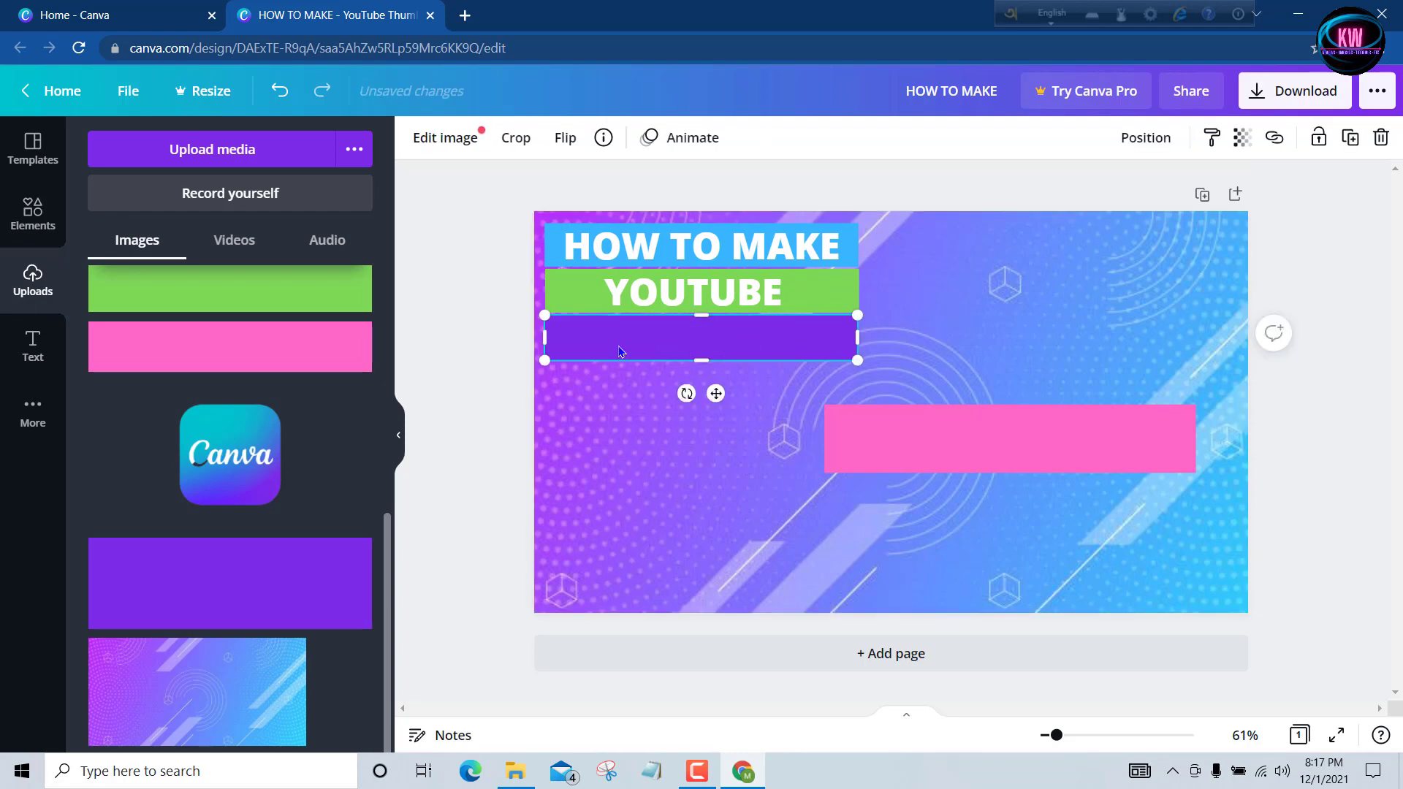
# - Add a heading below the purple bar and replace its placeholder text with "THUMBNAILS"
pyautogui.click(58, 349)
pyautogui.click(194, 233)
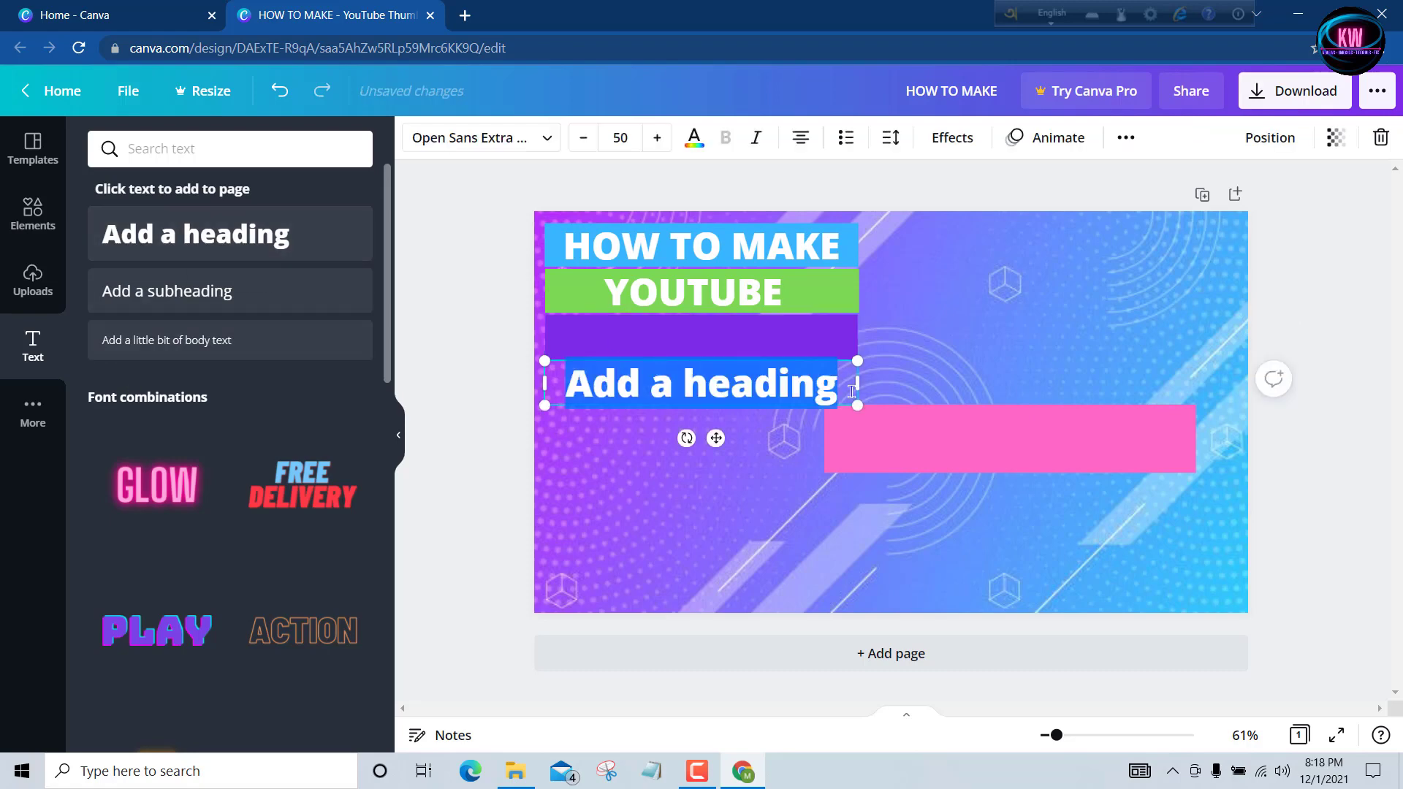
pyautogui.click(835, 389)
pyautogui.press('BackSpace')
pyautogui.press('BackSpace')
pyautogui.press('BackSpace')
pyautogui.press('BackSpace')
pyautogui.press('BackSpace')
pyautogui.press('BackSpace')
pyautogui.press('BackSpace')
pyautogui.press('BackSpace')
pyautogui.press('BackSpace')
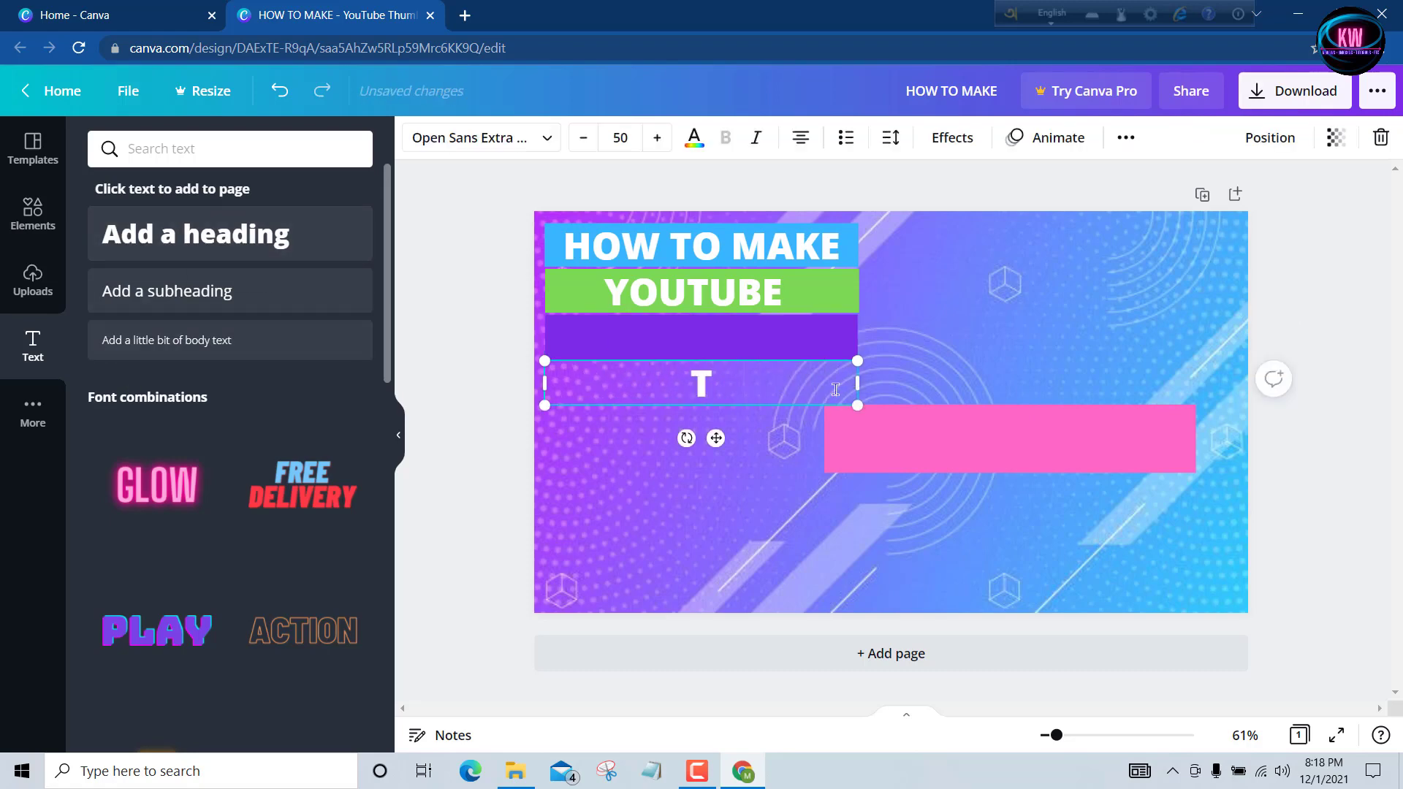
pyautogui.write('THUMB')
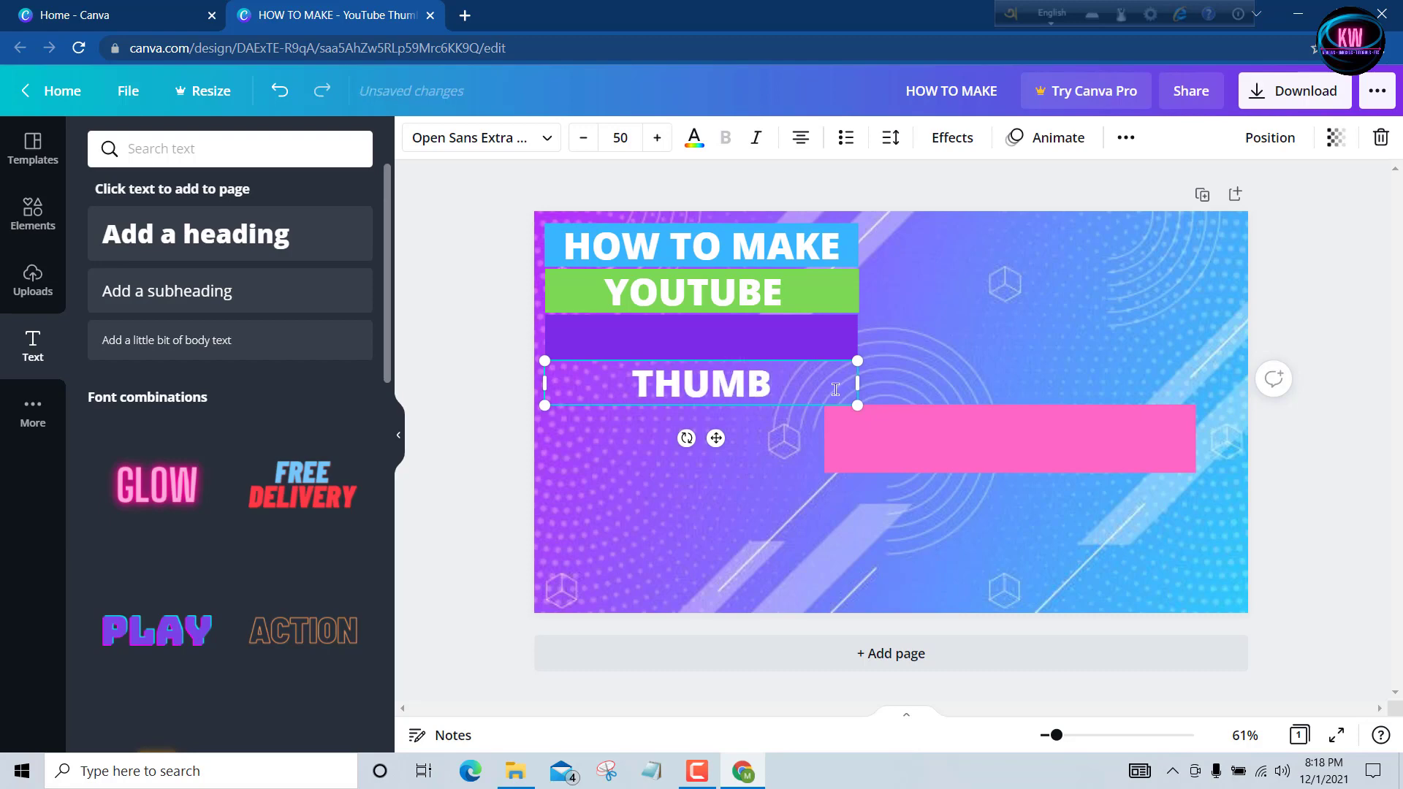
pyautogui.write('NAIL')
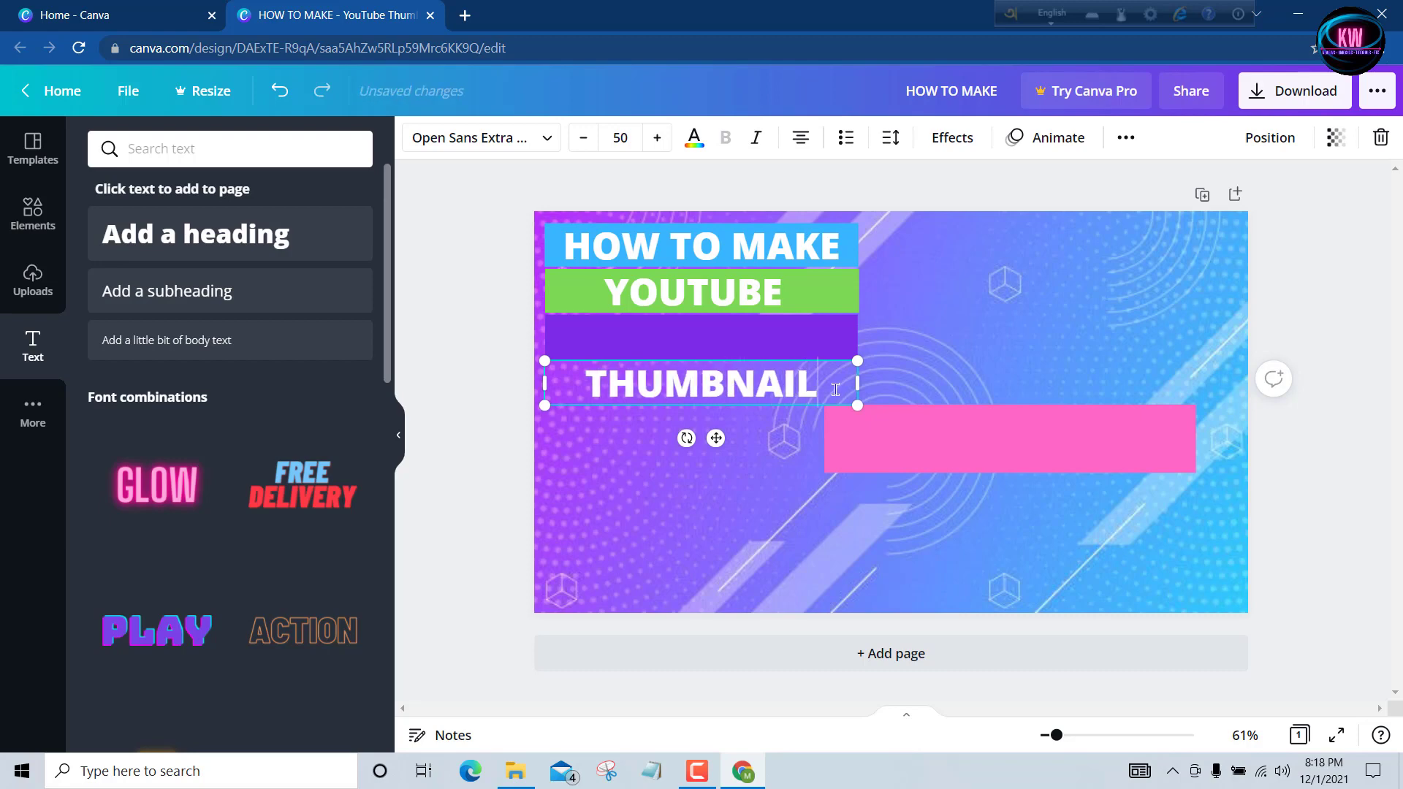
pyautogui.write('S')
# - Move the "THUMBNAILS" heading onto the purple bar and nudge it right to centre it there
pyautogui.click(952, 376)
pyautogui.moveTo(818, 384); pyautogui.dragTo(810, 336)
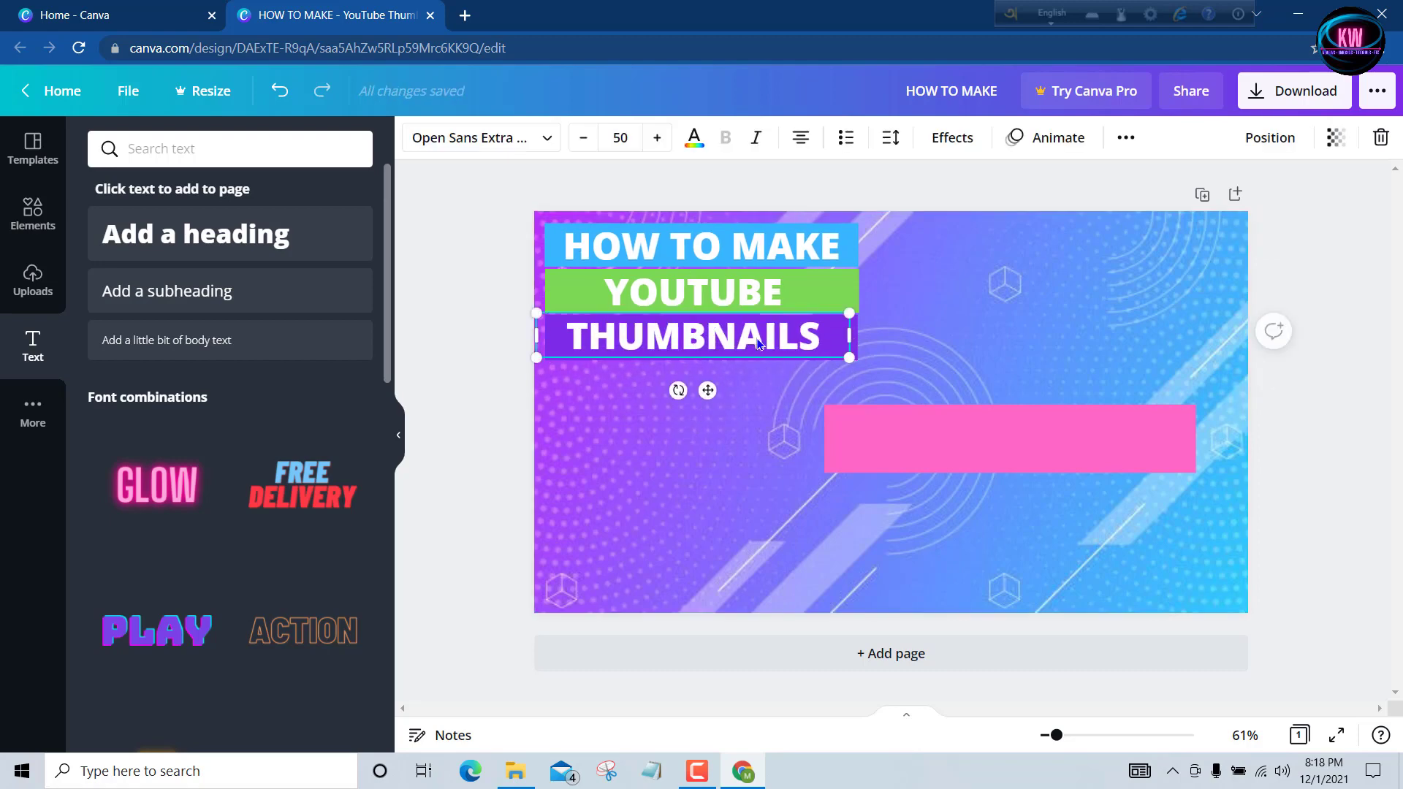
pyautogui.press('Right')
pyautogui.press('Right')
pyautogui.press('Right')
pyautogui.press('Right')
pyautogui.press('Right')
pyautogui.press('Right')
pyautogui.press('Right')
pyautogui.press('Right')
pyautogui.press('Right')
pyautogui.press('Right')
pyautogui.press('Right')
pyautogui.press('Right')
pyautogui.press('Right')
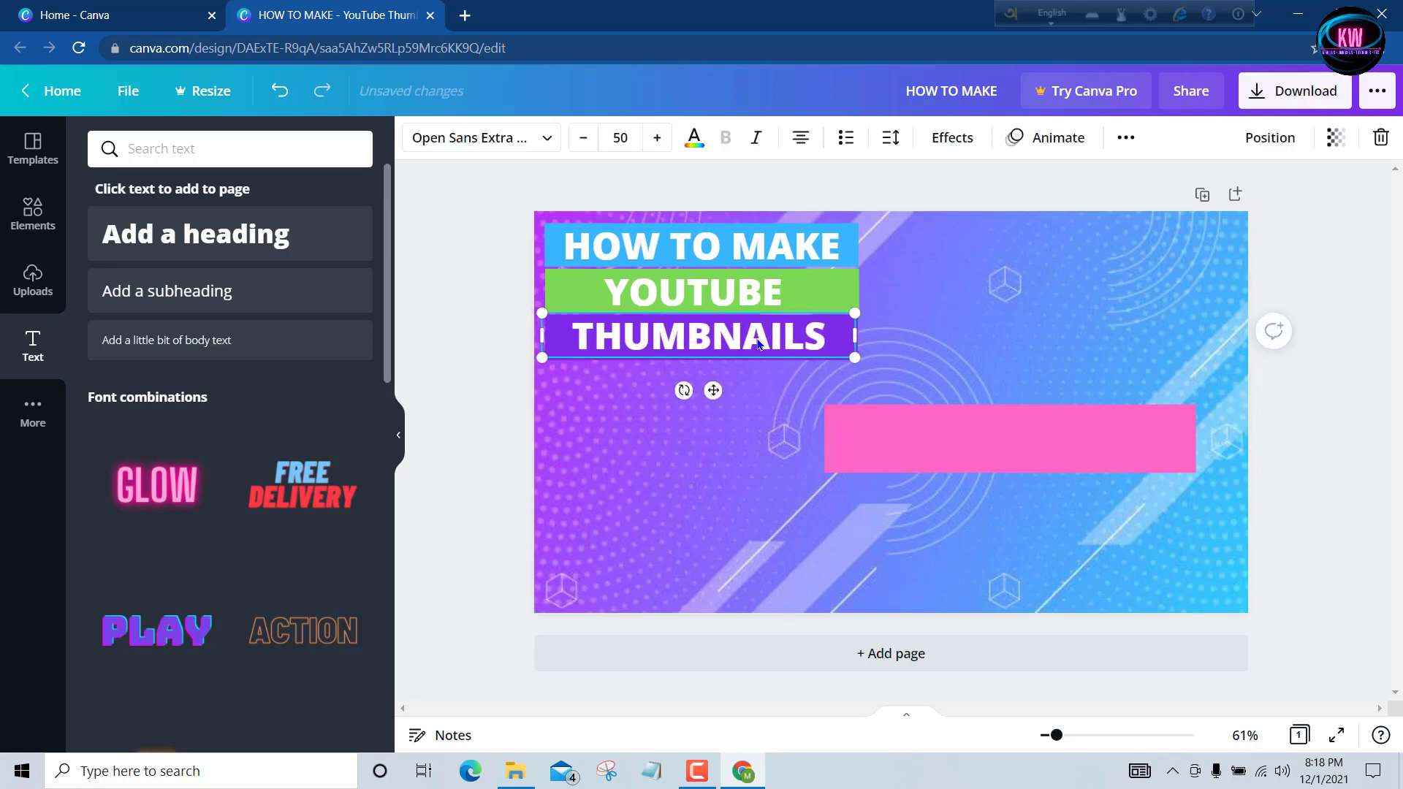
pyautogui.click(971, 332)
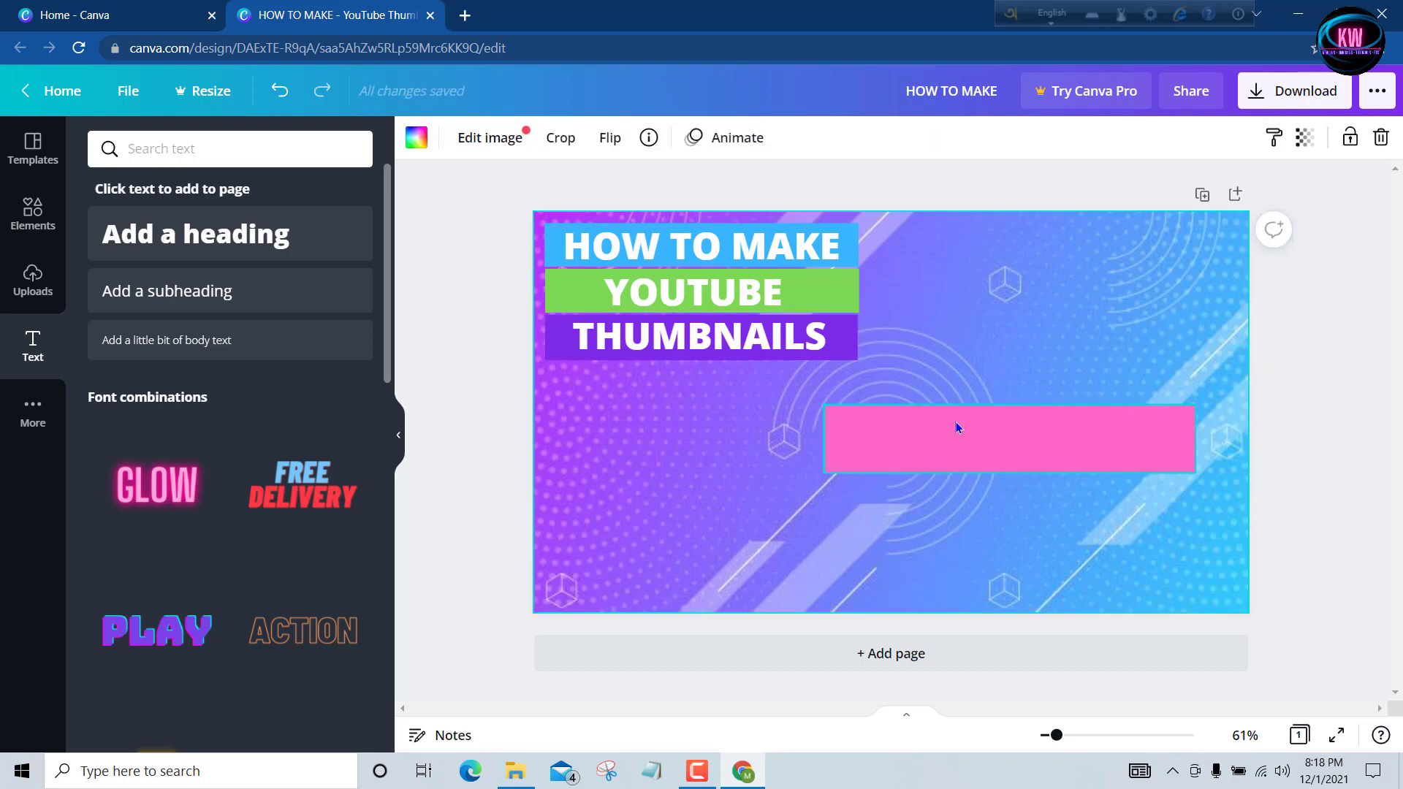
# - Move the pink bar over the purple bar and resize it to the same height and a width of about 562
pyautogui.moveTo(955, 425); pyautogui.dragTo(676, 328)
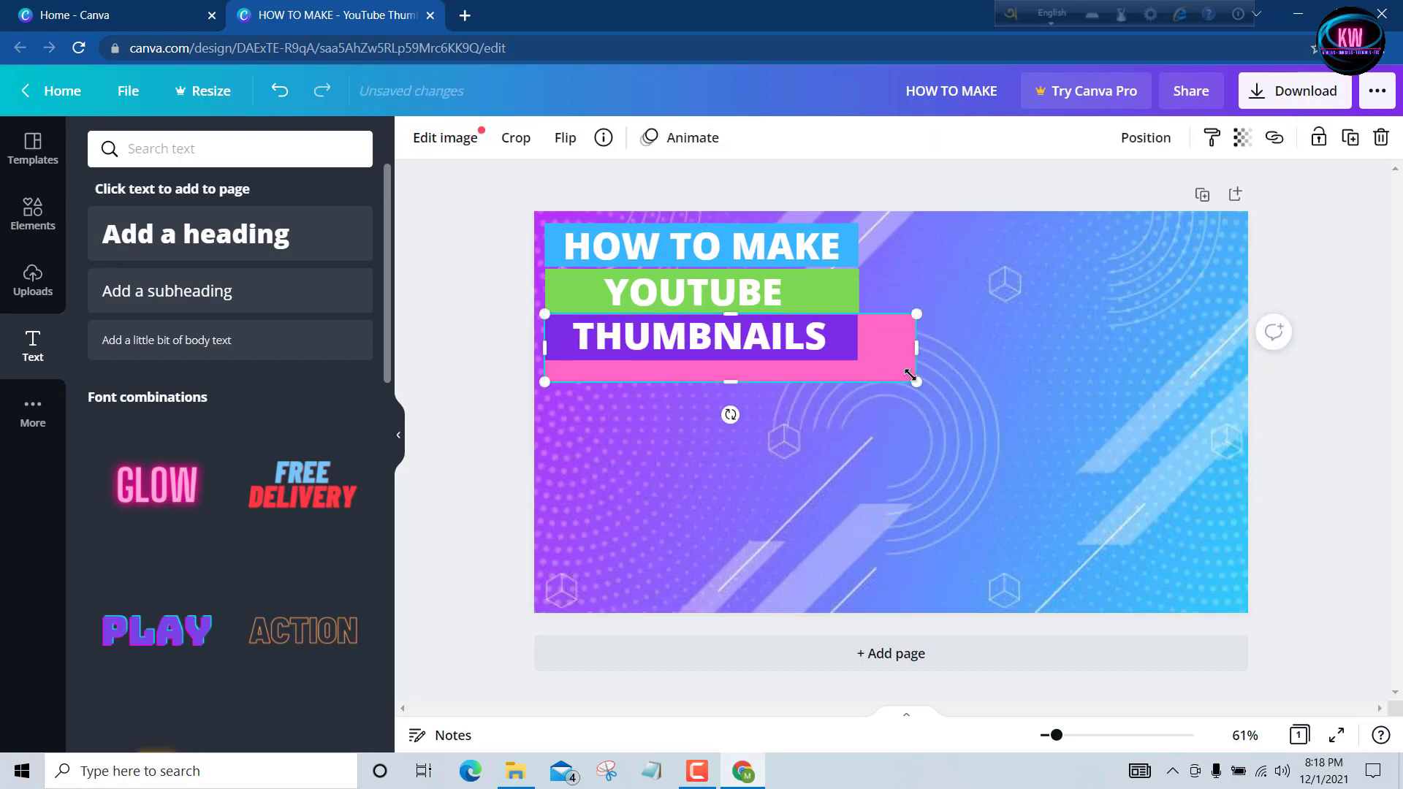
pyautogui.moveTo(916, 380); pyautogui.dragTo(855, 368)
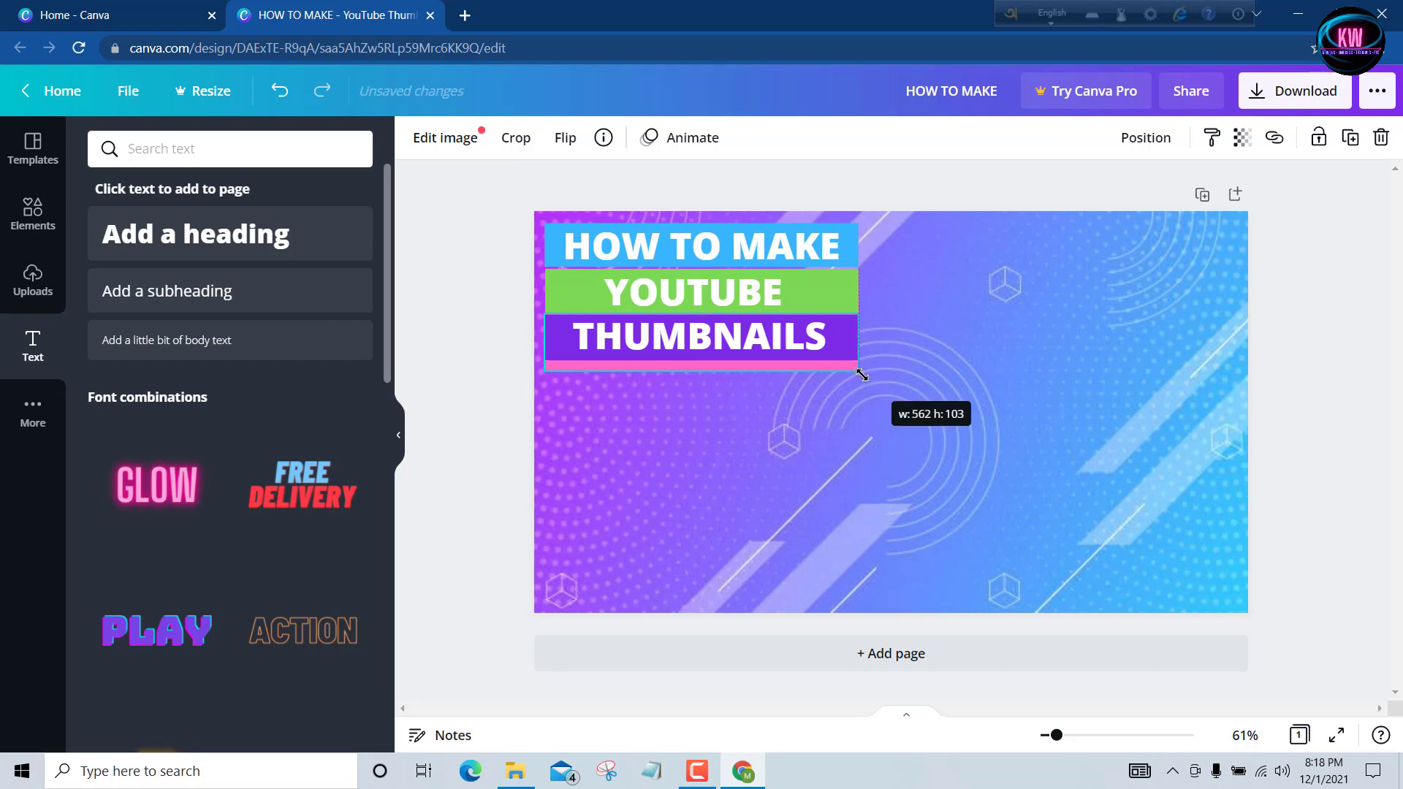
pyautogui.moveTo(700, 369); pyautogui.dragTo(708, 367)
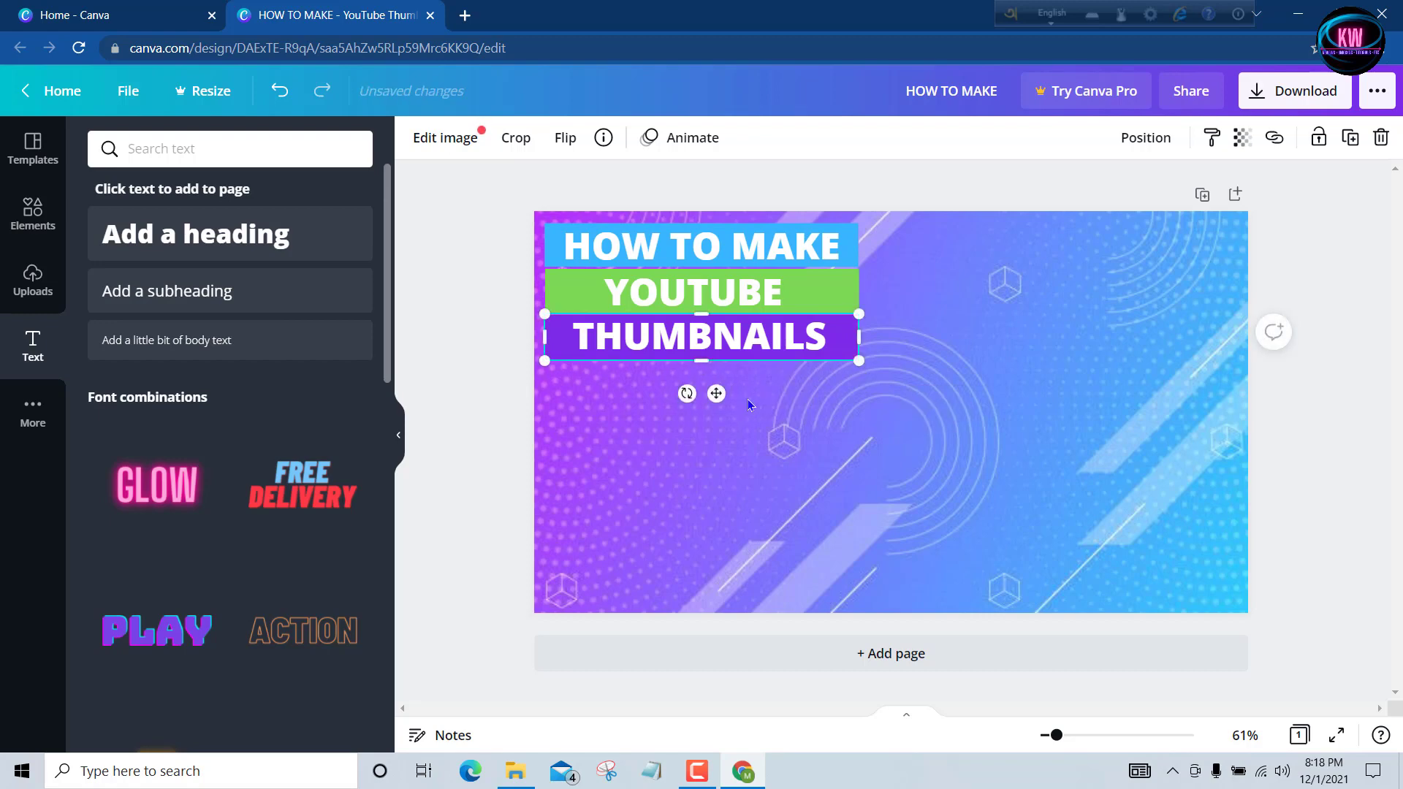
# - Move the pink bar to just below the purple bar and tilt it slightly clockwise
pyautogui.hotkey('shift', 'Down')
pyautogui.hotkey('shift', 'Down')
pyautogui.hotkey('shift', 'Down')
pyautogui.hotkey('shift', 'Down')
pyautogui.hotkey('shift', 'Down')
pyautogui.hotkey('shift', 'Down')
pyautogui.hotkey('shift', 'Down')
pyautogui.hotkey('shift', 'Down')
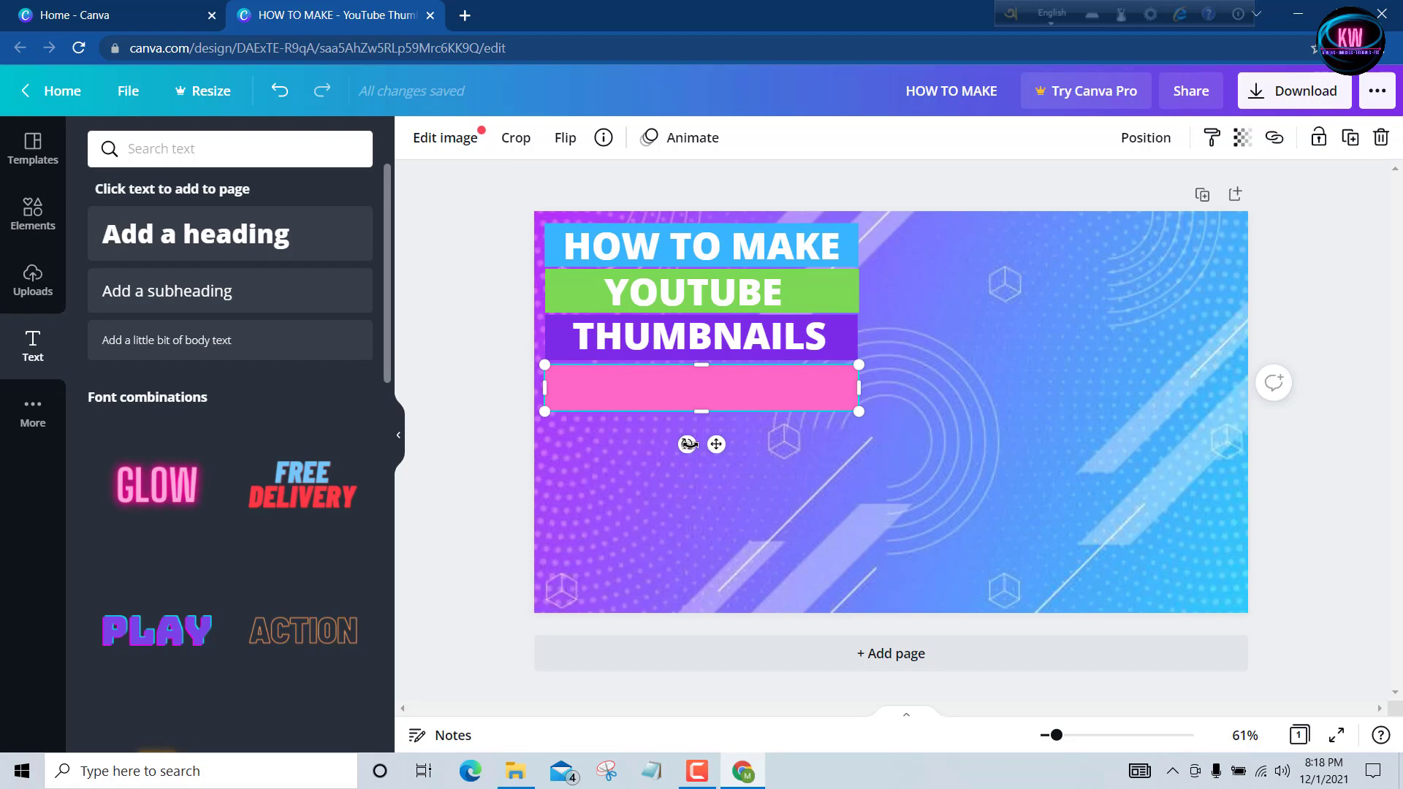
pyautogui.moveTo(687, 444); pyautogui.dragTo(685, 447)
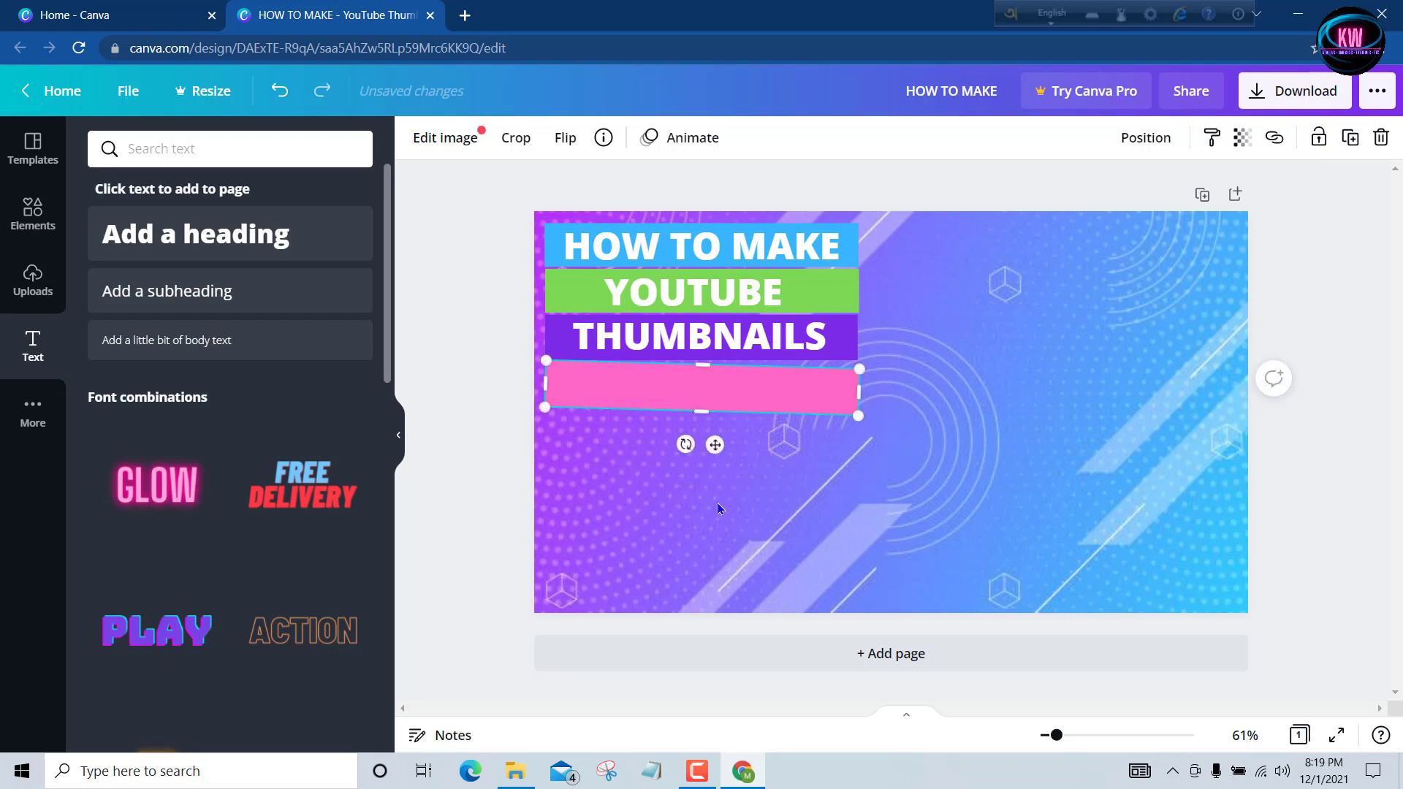
# - Add a heading below the pink bar and replace its placeholder text with "EASY & FREE"
pyautogui.click(276, 252)
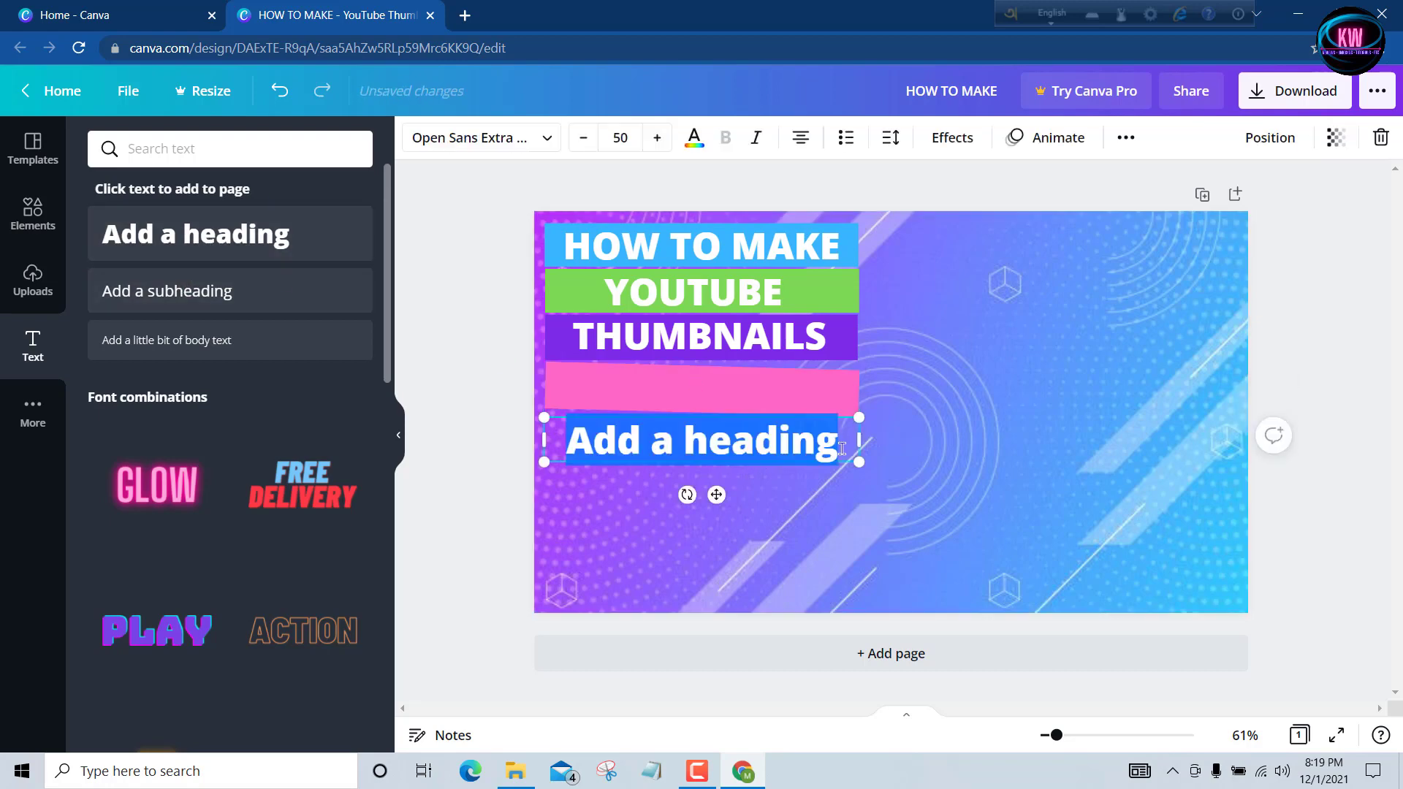
pyautogui.click(841, 446)
pyautogui.press('BackSpace')
pyautogui.press('BackSpace')
pyautogui.press('BackSpace')
pyautogui.press('BackSpace')
pyautogui.press('BackSpace')
pyautogui.press('BackSpace')
pyautogui.press('BackSpace')
pyautogui.press('BackSpace')
pyautogui.press('BackSpace')
pyautogui.press('BackSpace')
pyautogui.press('BackSpace')
pyautogui.press('BackSpace')
pyautogui.press('BackSpace')
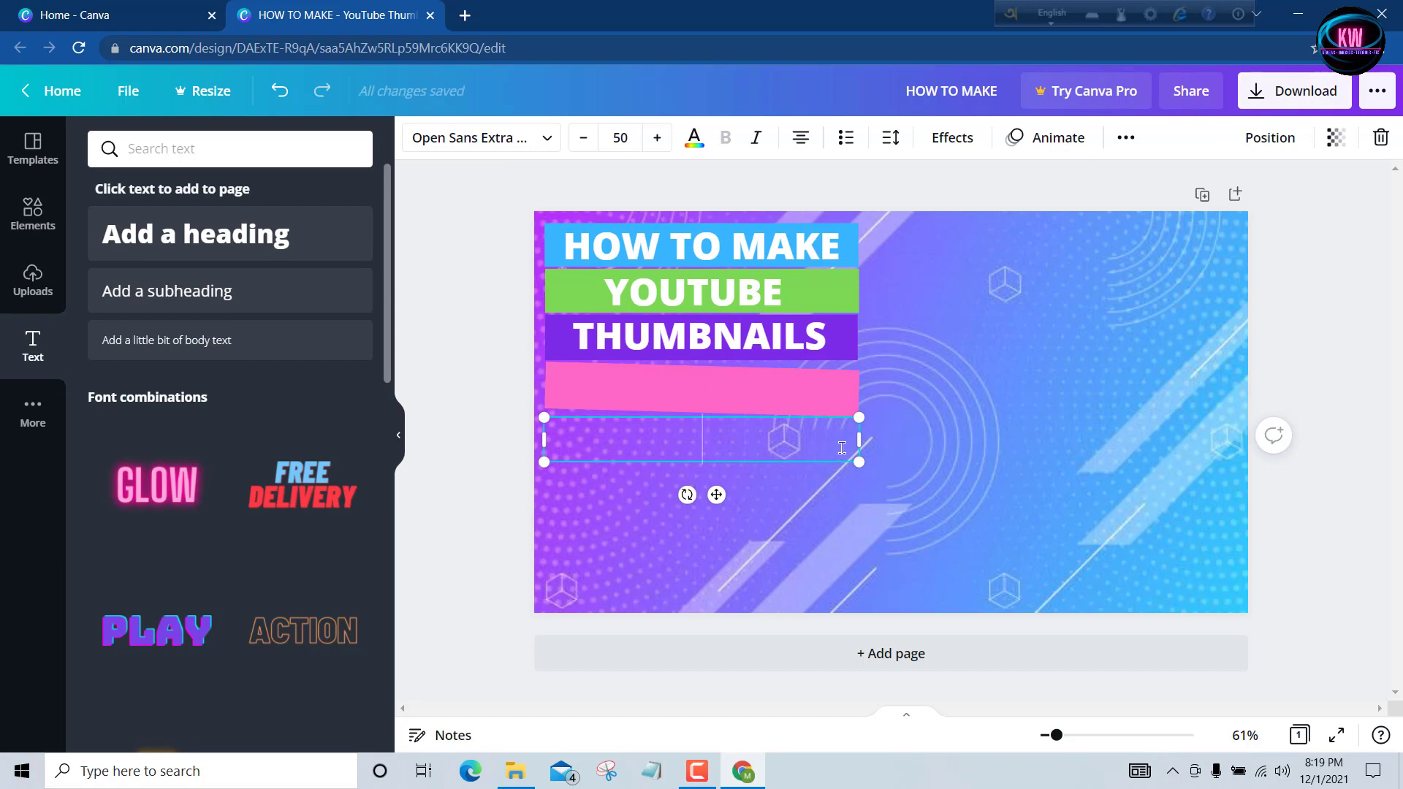
pyautogui.write('EASY')
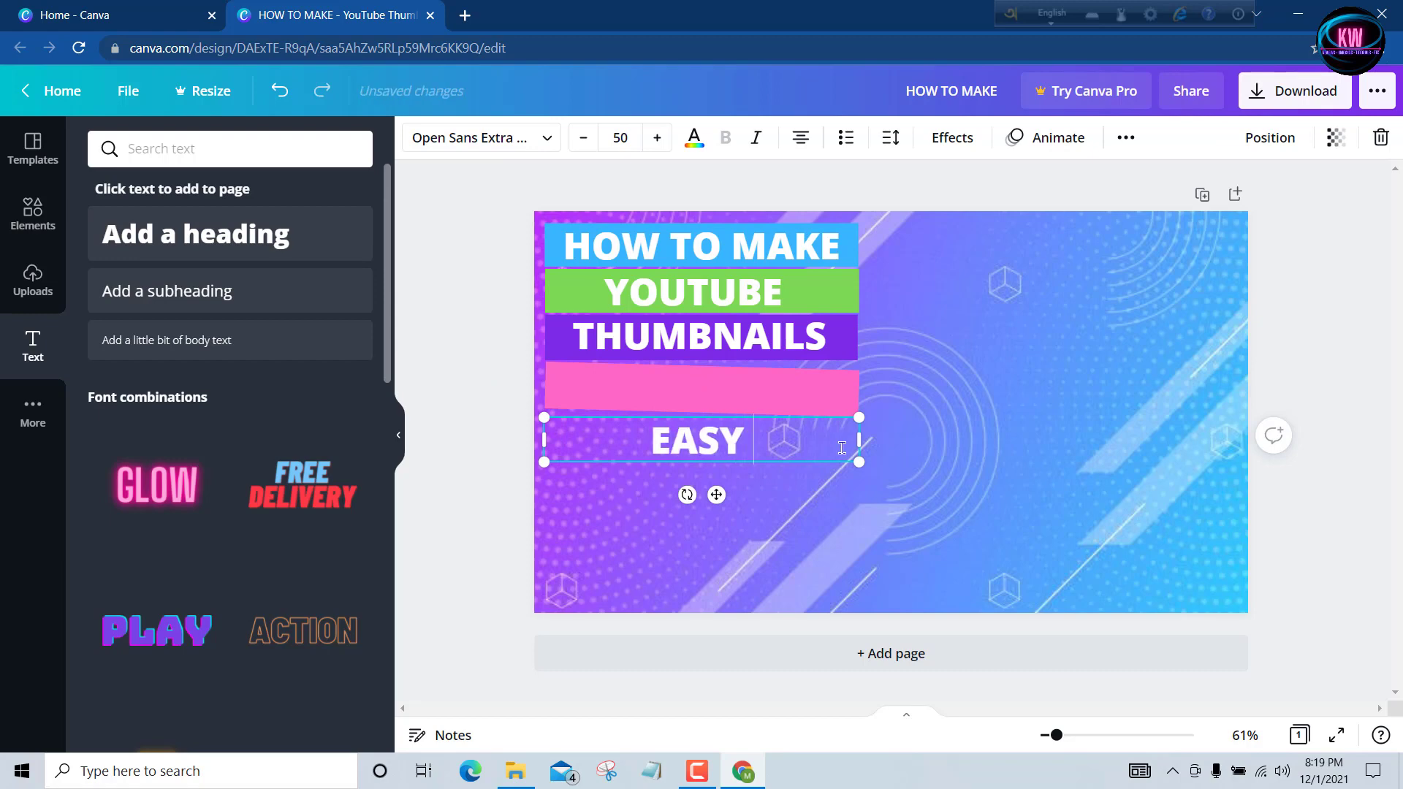
pyautogui.write(' &')
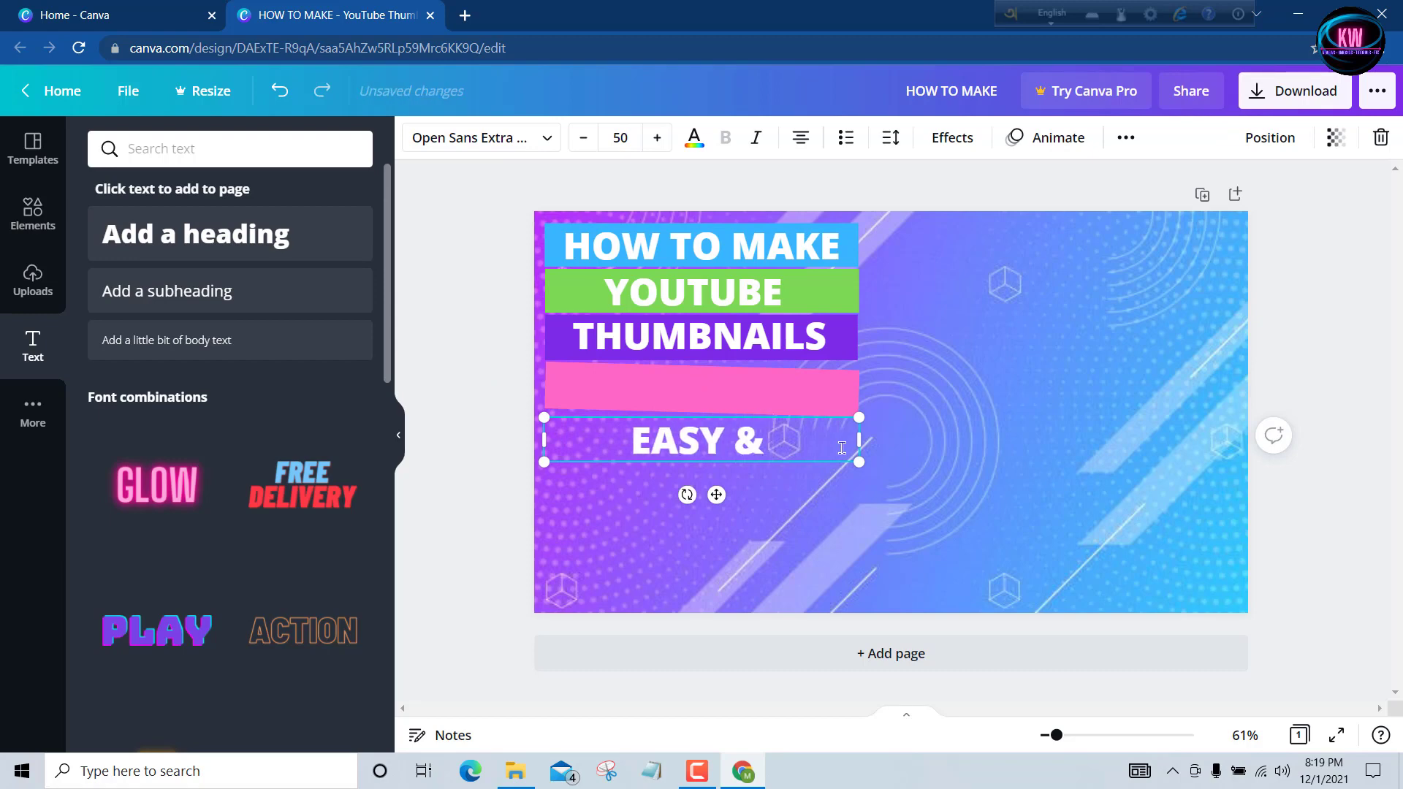
pyautogui.write(' FREE')
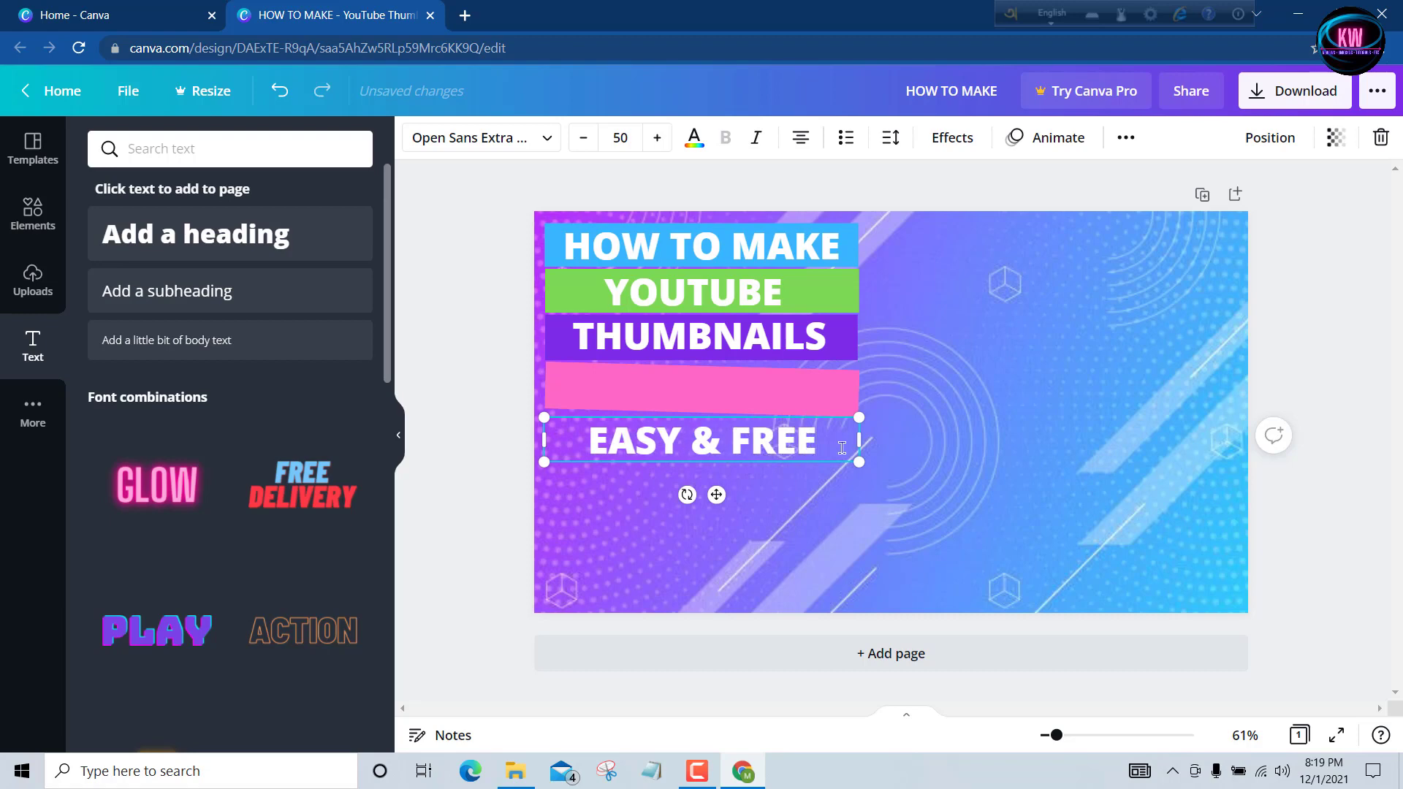
# - Move the "EASY & FREE" heading onto the pink bar and tilt it slightly clockwise to match the bar
pyautogui.click(979, 425)
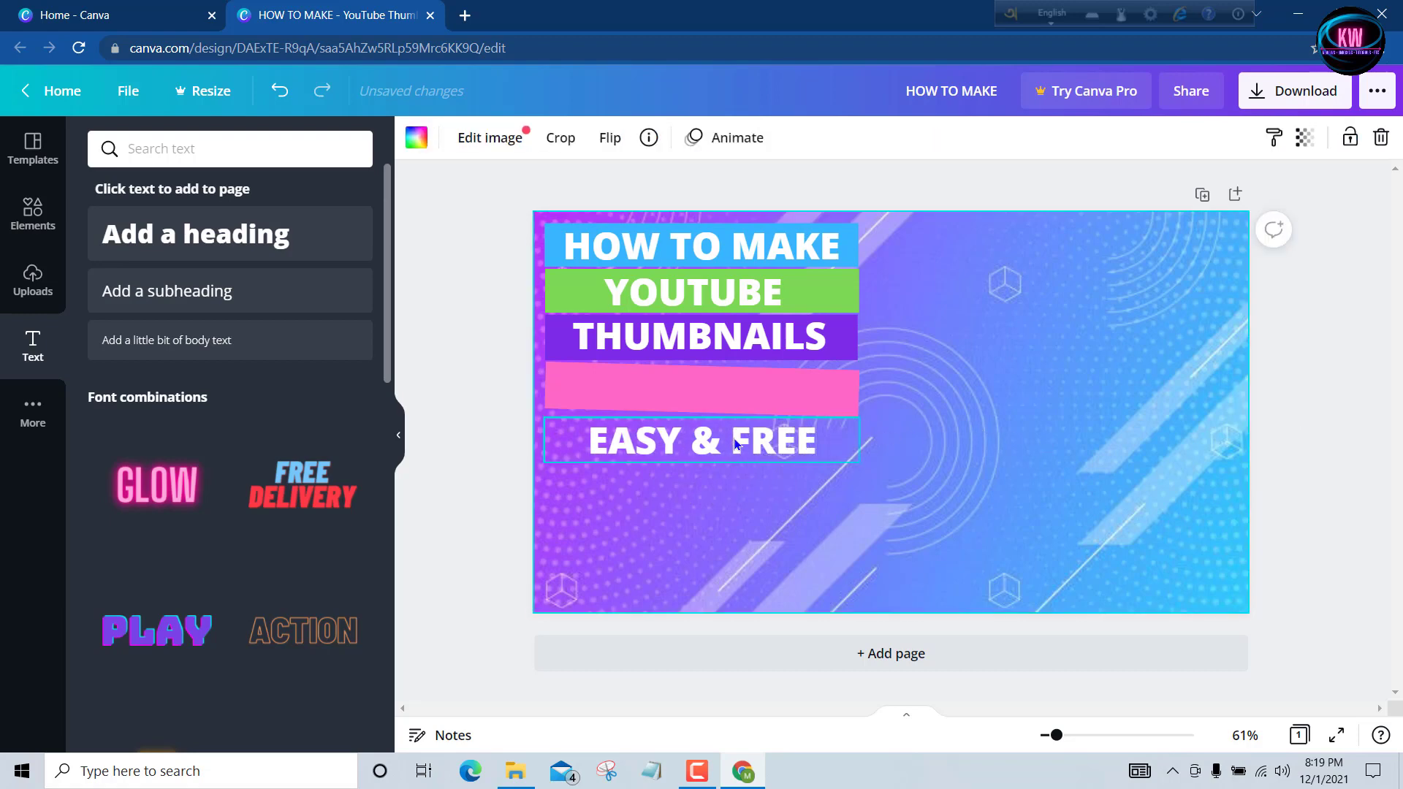
pyautogui.moveTo(735, 440); pyautogui.dragTo(731, 391)
pyautogui.moveTo(683, 445); pyautogui.dragTo(687, 444)
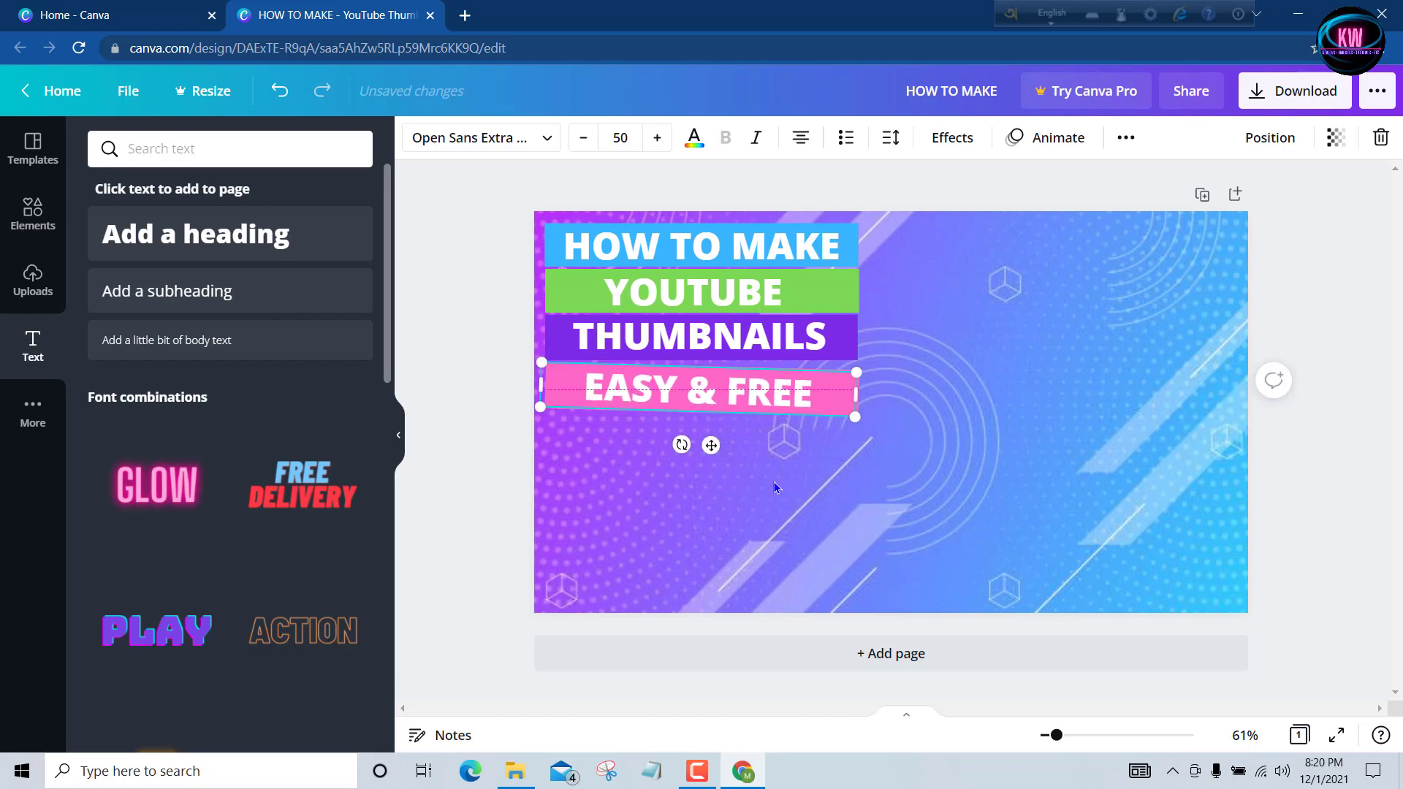
pyautogui.click(1104, 426)
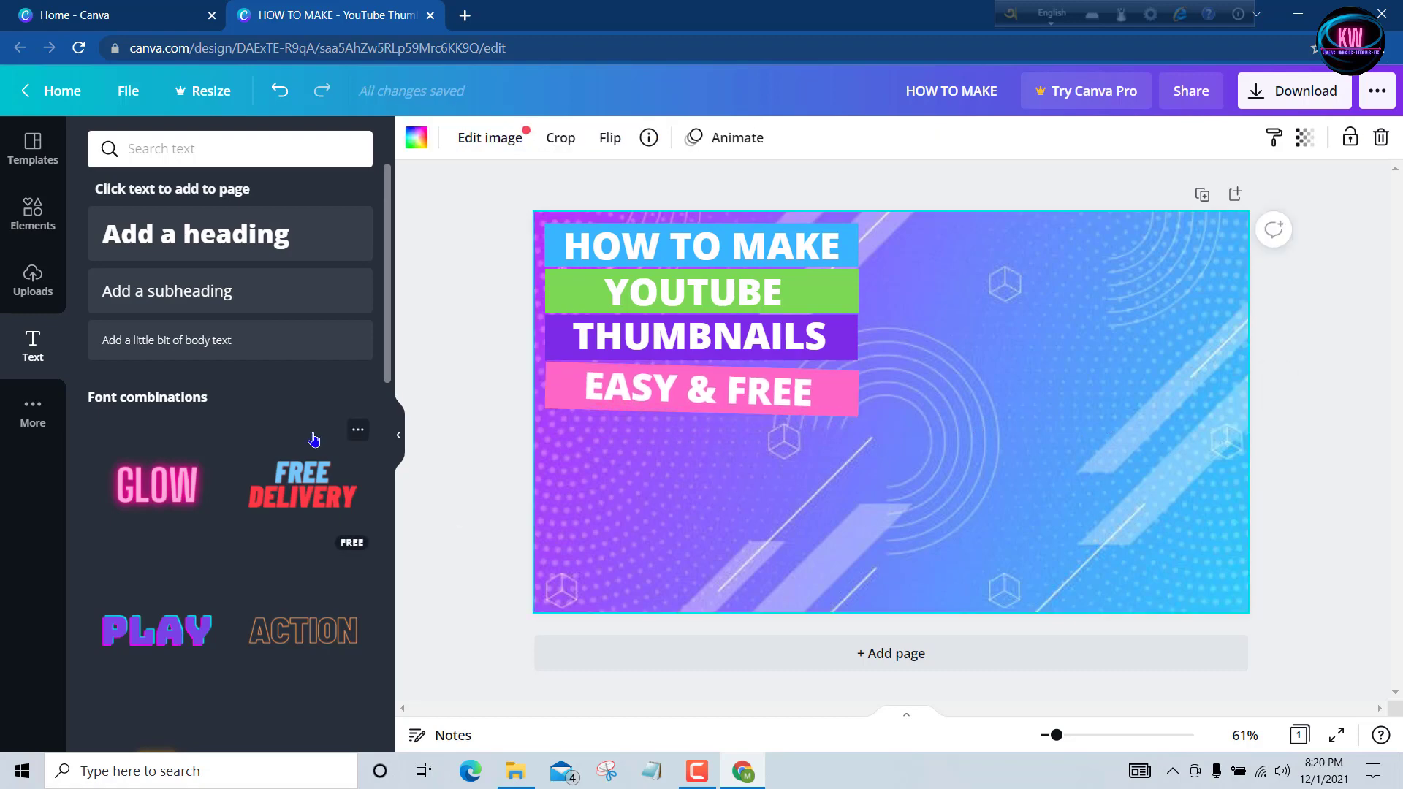
# - Add the uploaded Canva logo to the design and place it below the pink bar
pyautogui.click(11, 287)
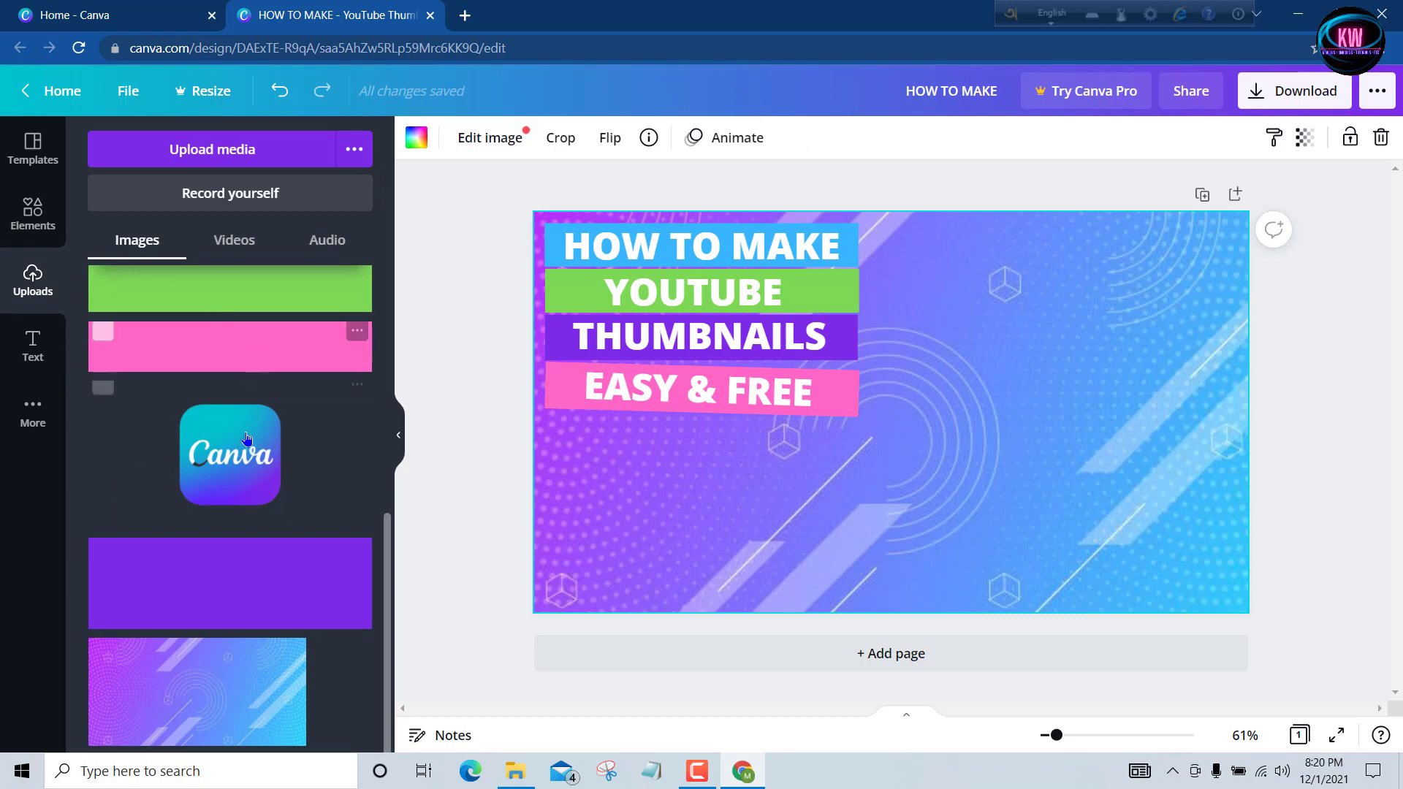
pyautogui.click(231, 453)
pyautogui.moveTo(952, 430); pyautogui.dragTo(745, 544)
pyautogui.click(981, 440)
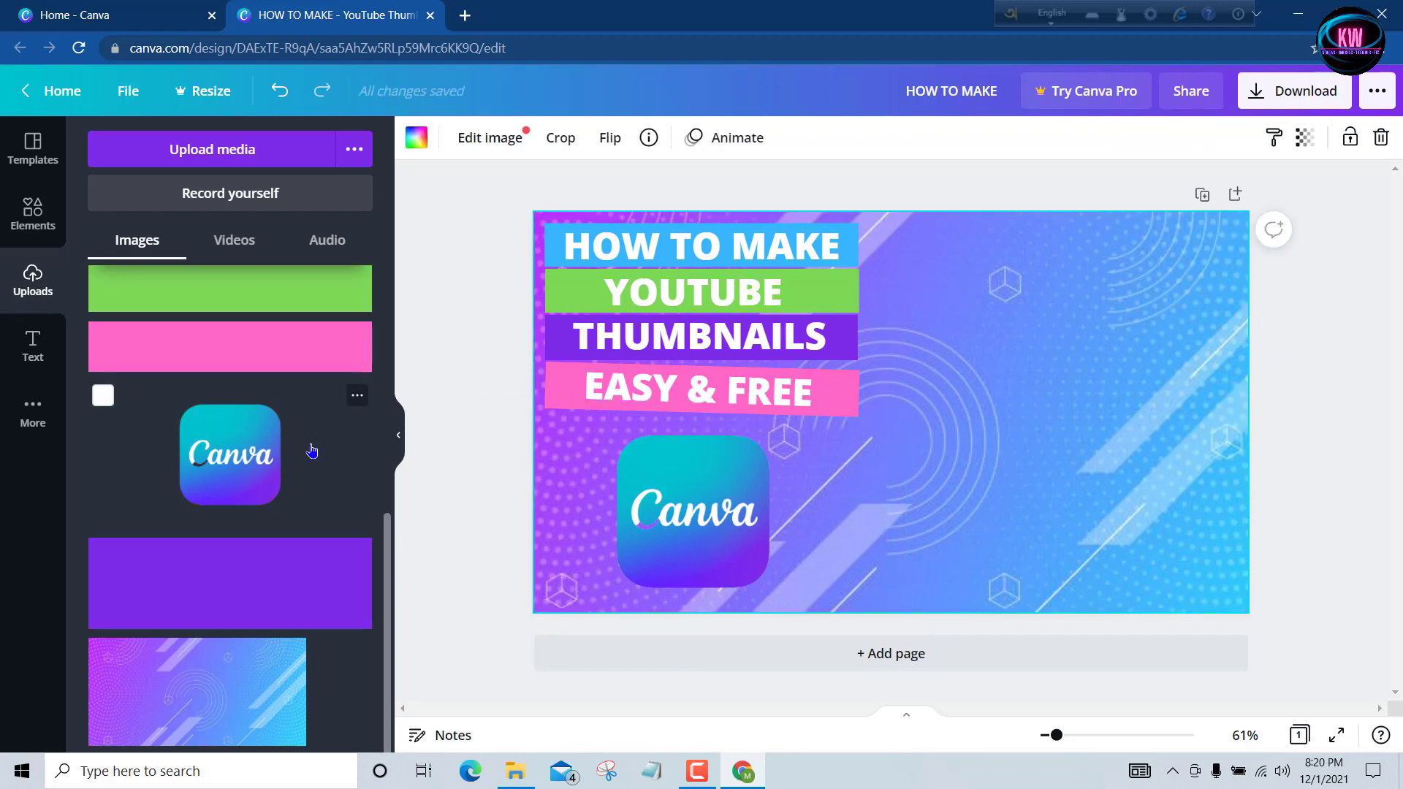
# - Add the uploaded iPhone 13 thumbnail, shrink it to under half size and place it in the design's upper right area
pyautogui.scroll(10, 358, 496)
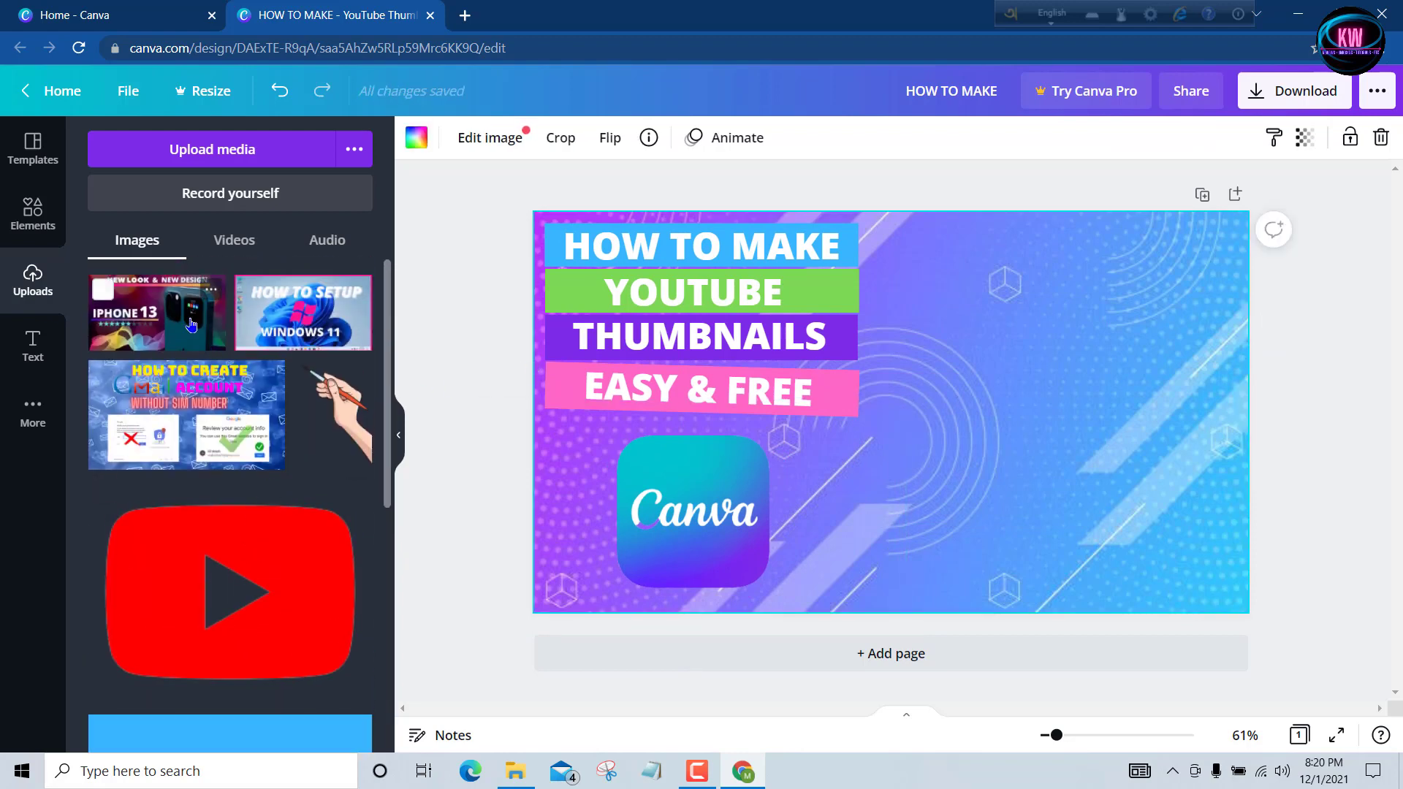
pyautogui.moveTo(183, 313); pyautogui.dragTo(1088, 358)
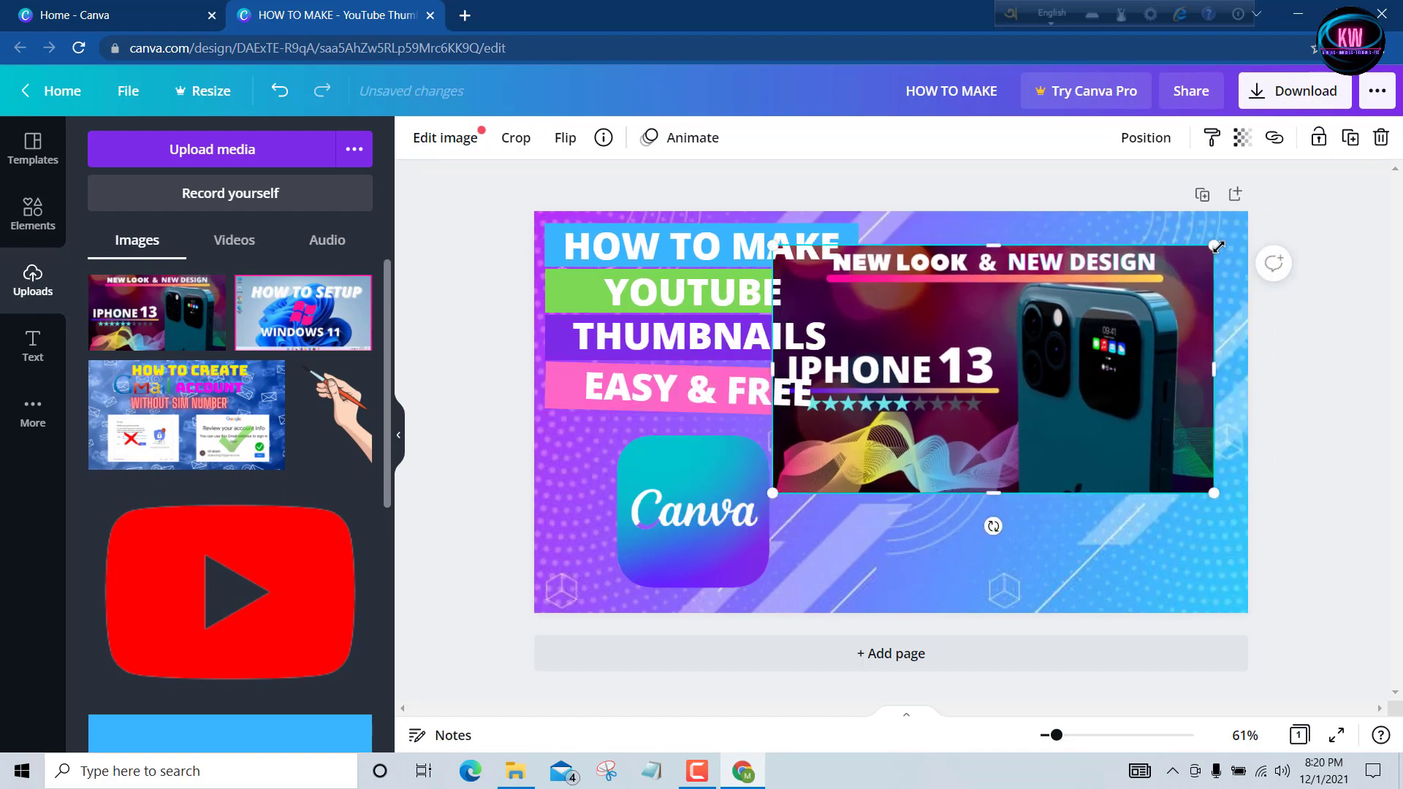
pyautogui.moveTo(1214, 240); pyautogui.dragTo(972, 380)
pyautogui.moveTo(918, 450); pyautogui.dragTo(1137, 283)
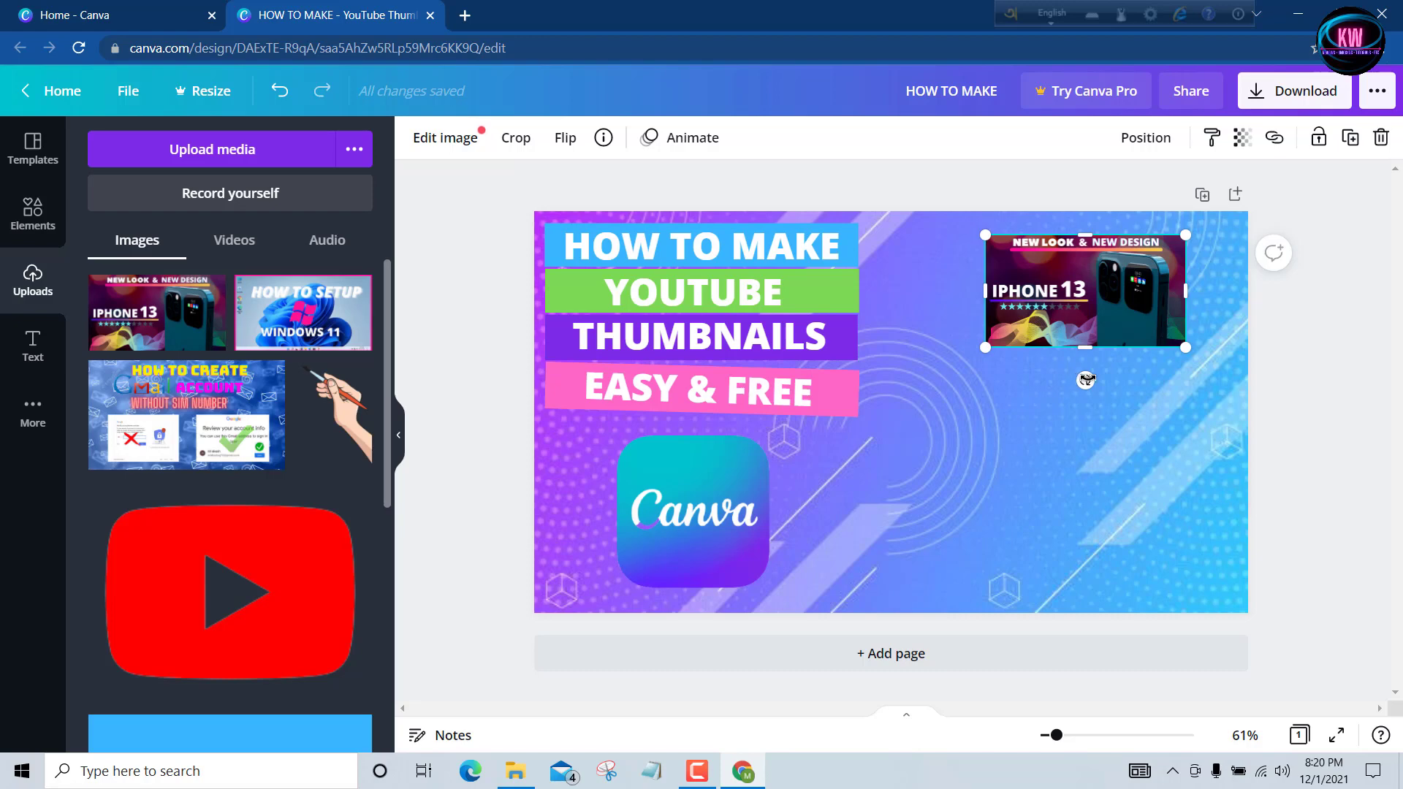
# - Add the uploaded Gmail account thumbnail, shrink it to the iPhone 13 image's width and place it directly below that image
pyautogui.click(102, 377)
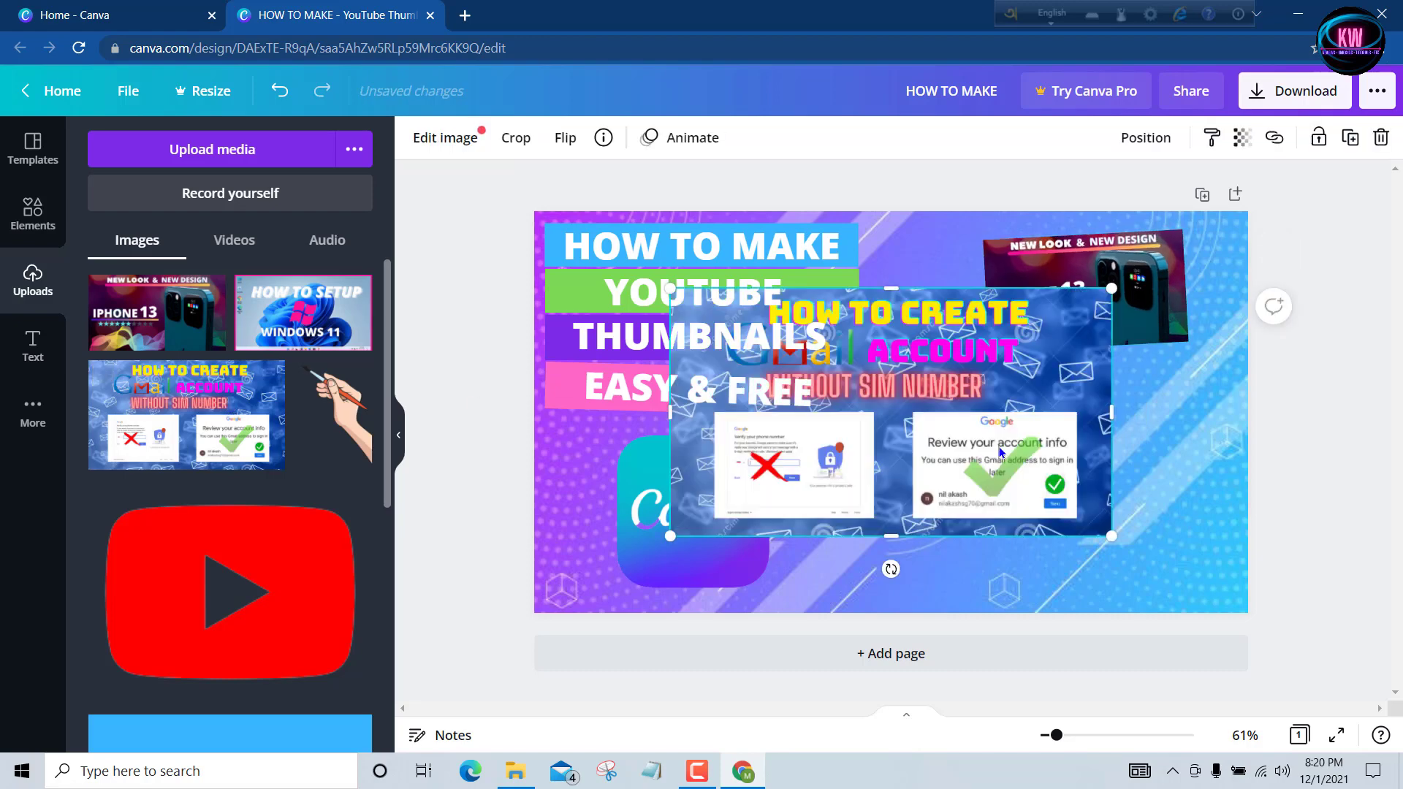
pyautogui.moveTo(1000, 451); pyautogui.dragTo(1154, 469)
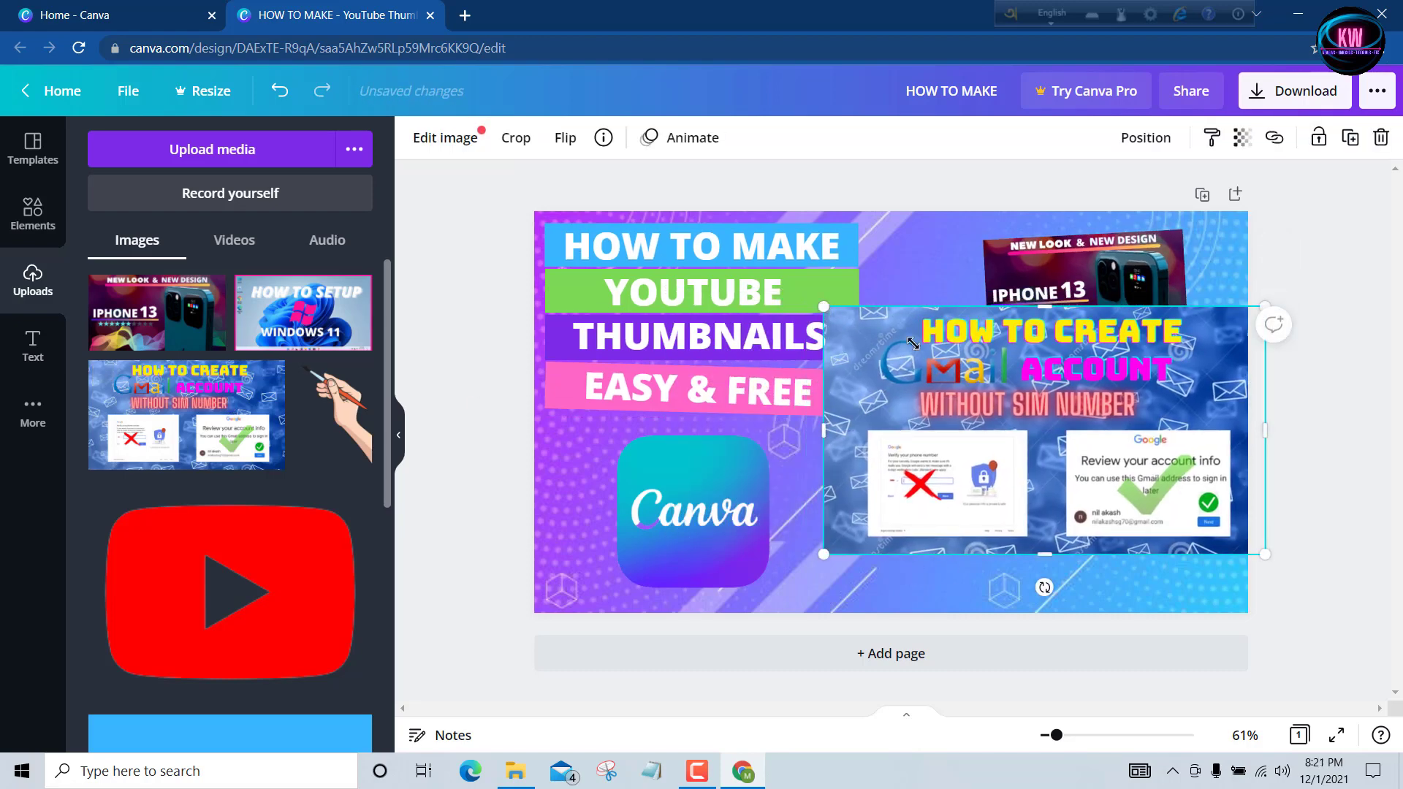
pyautogui.moveTo(912, 343); pyautogui.dragTo(1071, 440)
pyautogui.moveTo(1160, 504); pyautogui.dragTo(1043, 413)
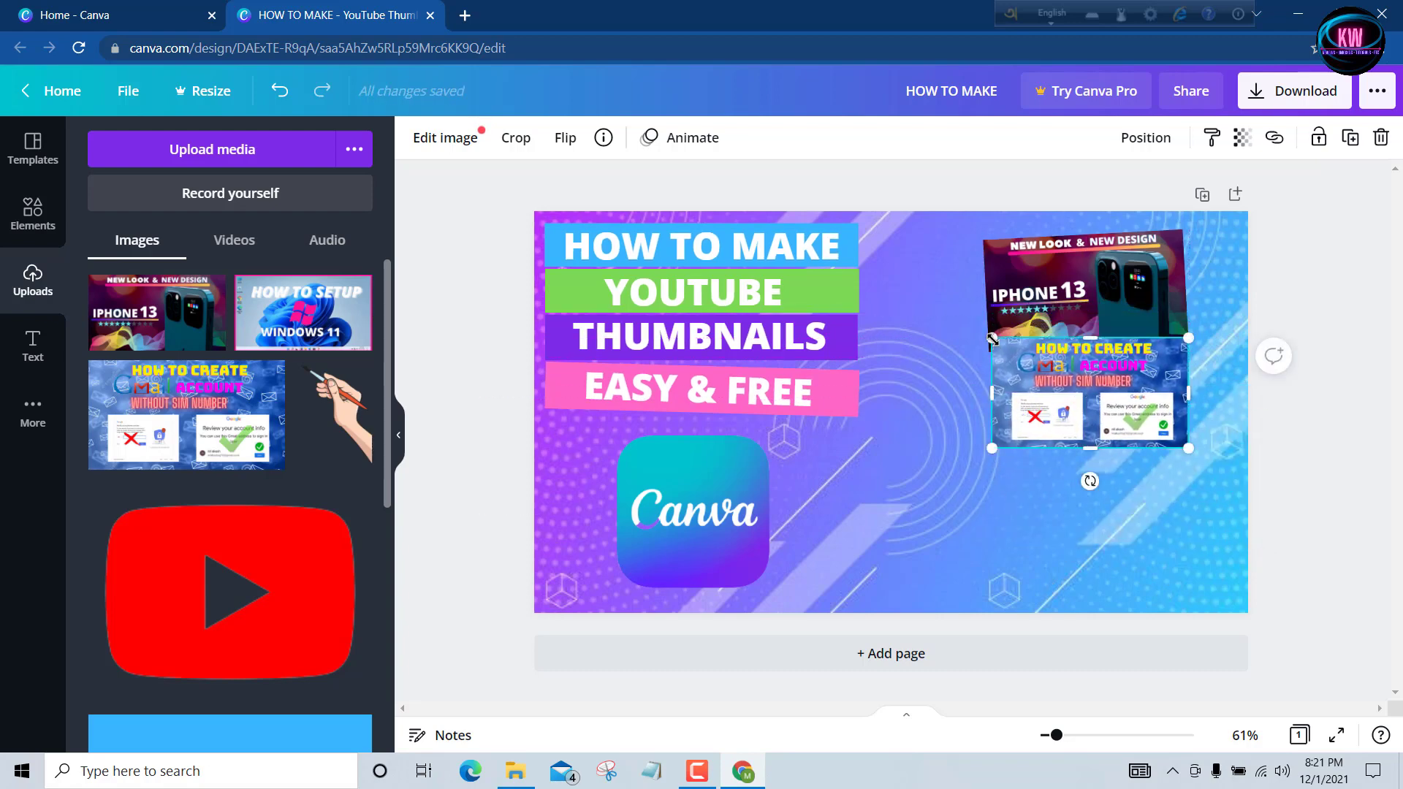
pyautogui.moveTo(991, 339); pyautogui.dragTo(987, 336)
pyautogui.moveTo(1066, 374); pyautogui.dragTo(1067, 391)
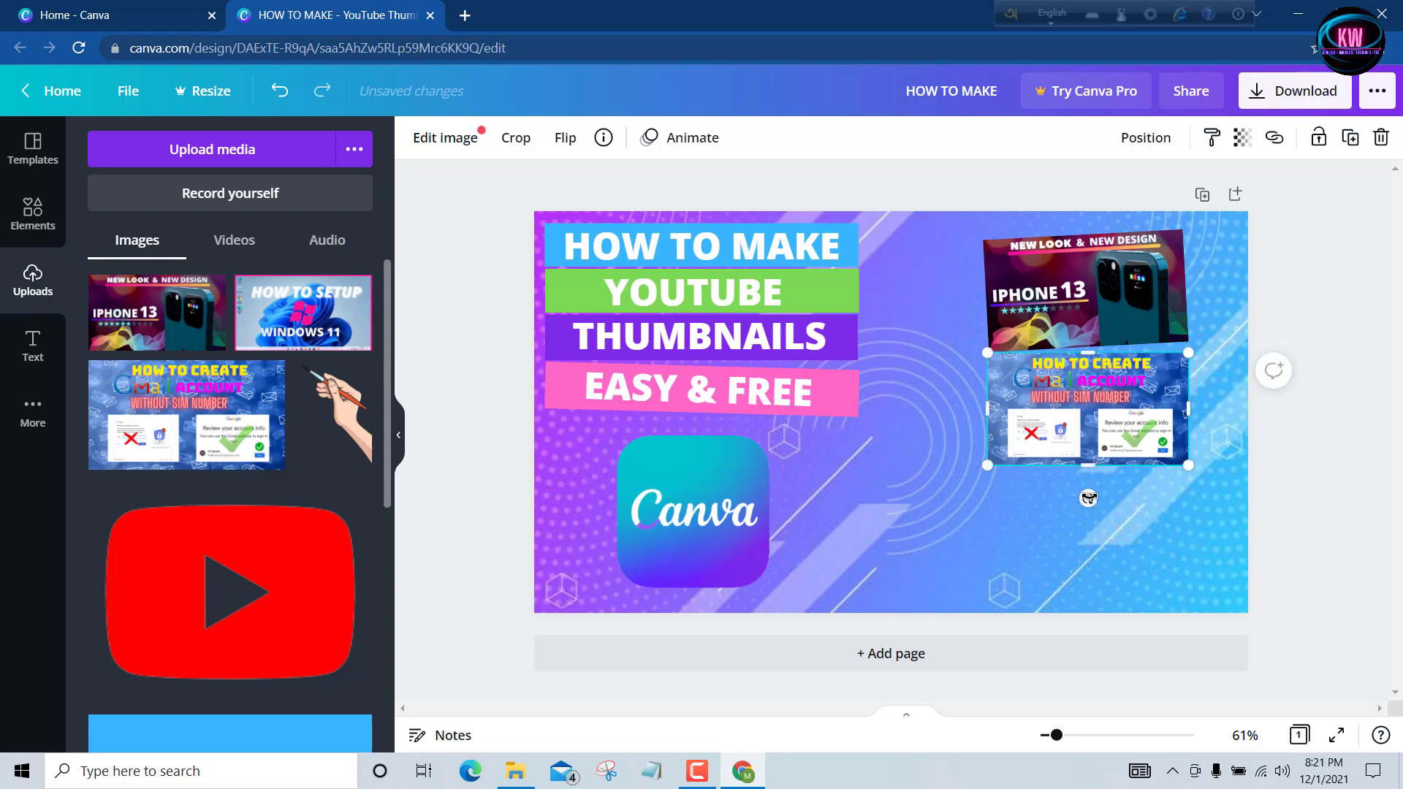
# - Tilt the Gmail thumbnail slightly clockwise, move it up against the iPhone 13 image, and reduce the iPhone image's counter-clockwise tilt
pyautogui.moveTo(1087, 498); pyautogui.dragTo(1101, 454)
pyautogui.moveTo(1096, 403); pyautogui.dragTo(1096, 394)
pyautogui.moveTo(1078, 485); pyautogui.dragTo(1074, 485)
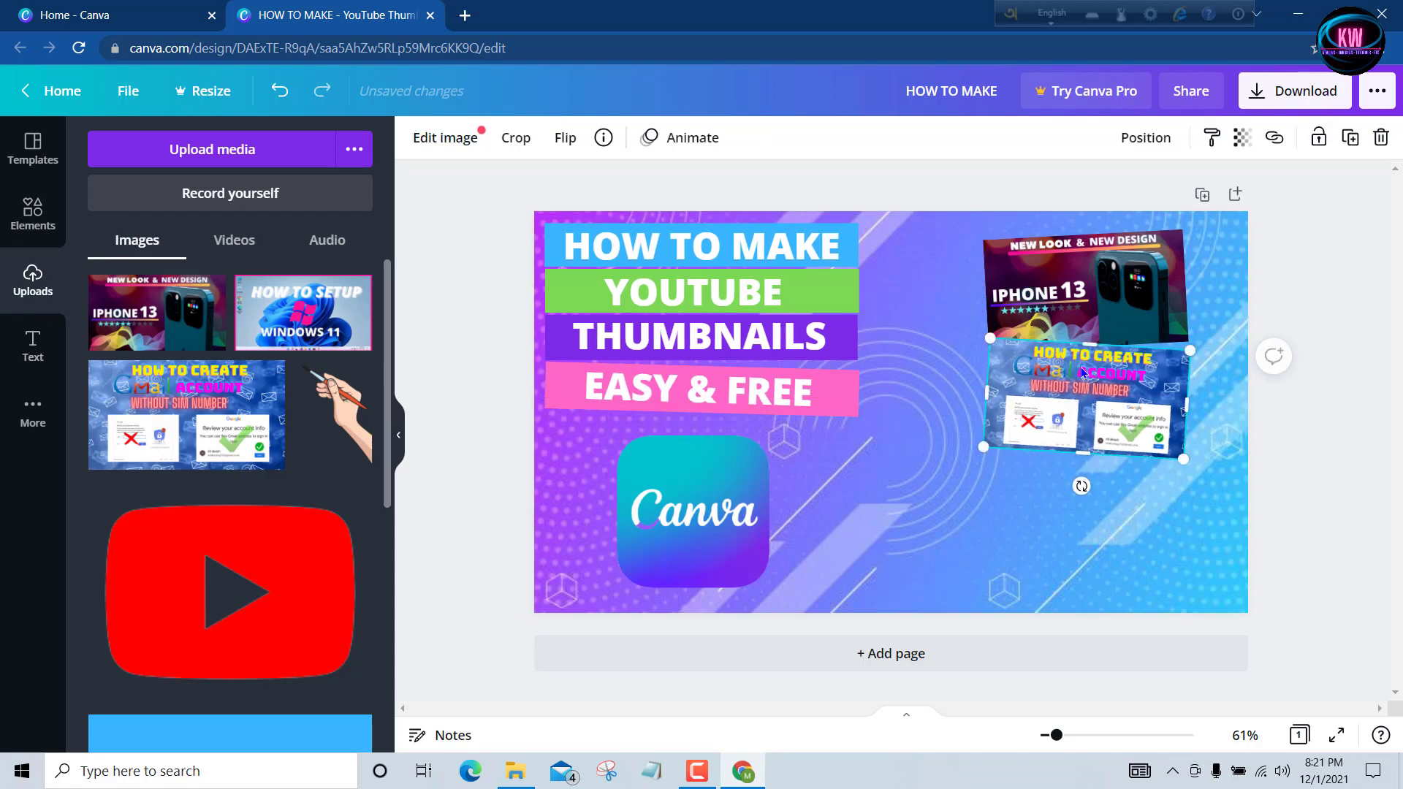
pyautogui.click(1106, 333)
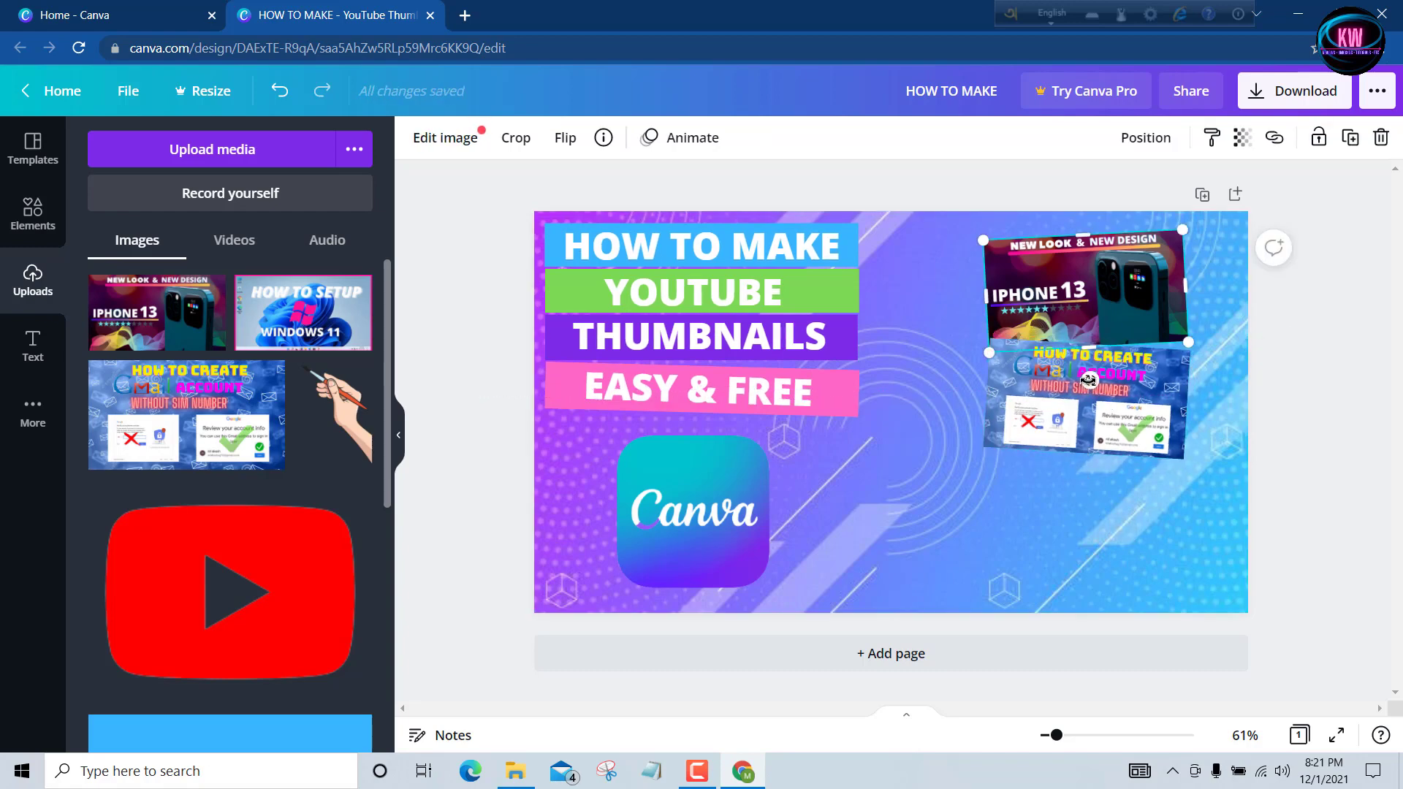
pyautogui.moveTo(1088, 379); pyautogui.dragTo(1087, 379)
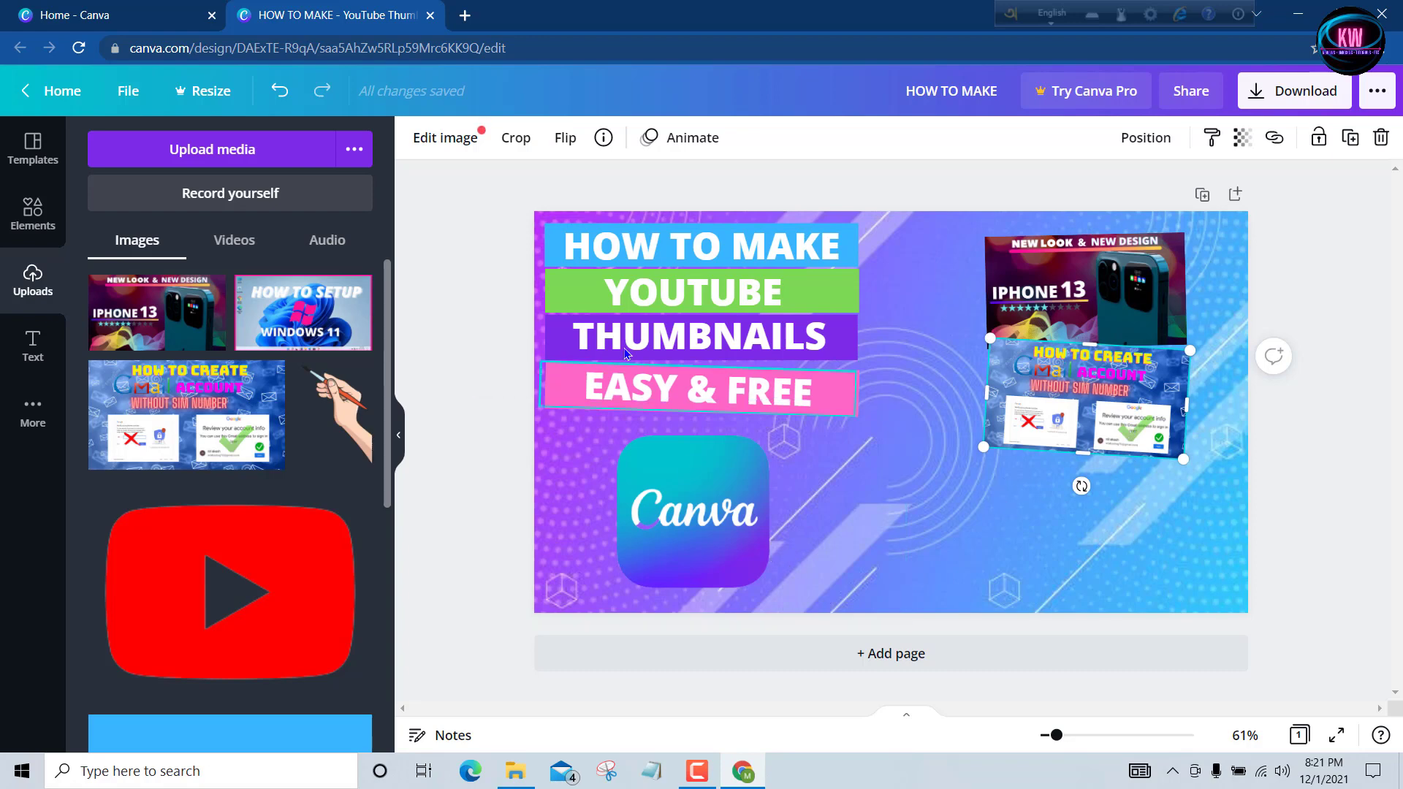
# - Add the uploaded Windows 11 thumbnail, shrink it below the Gmail image and tilt it about -6°
pyautogui.click(307, 315)
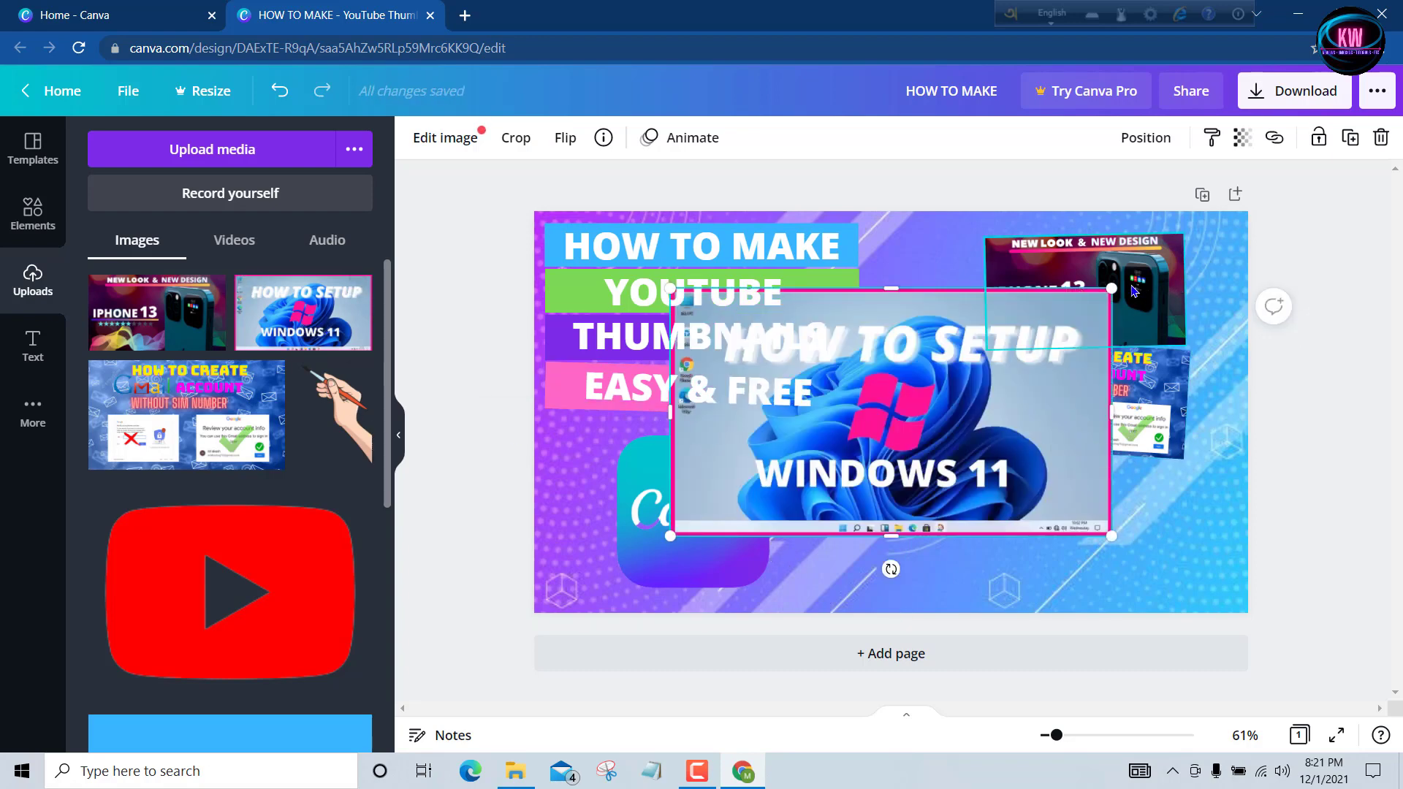
pyautogui.moveTo(1111, 287); pyautogui.dragTo(862, 423)
pyautogui.moveTo(821, 482); pyautogui.dragTo(1143, 534)
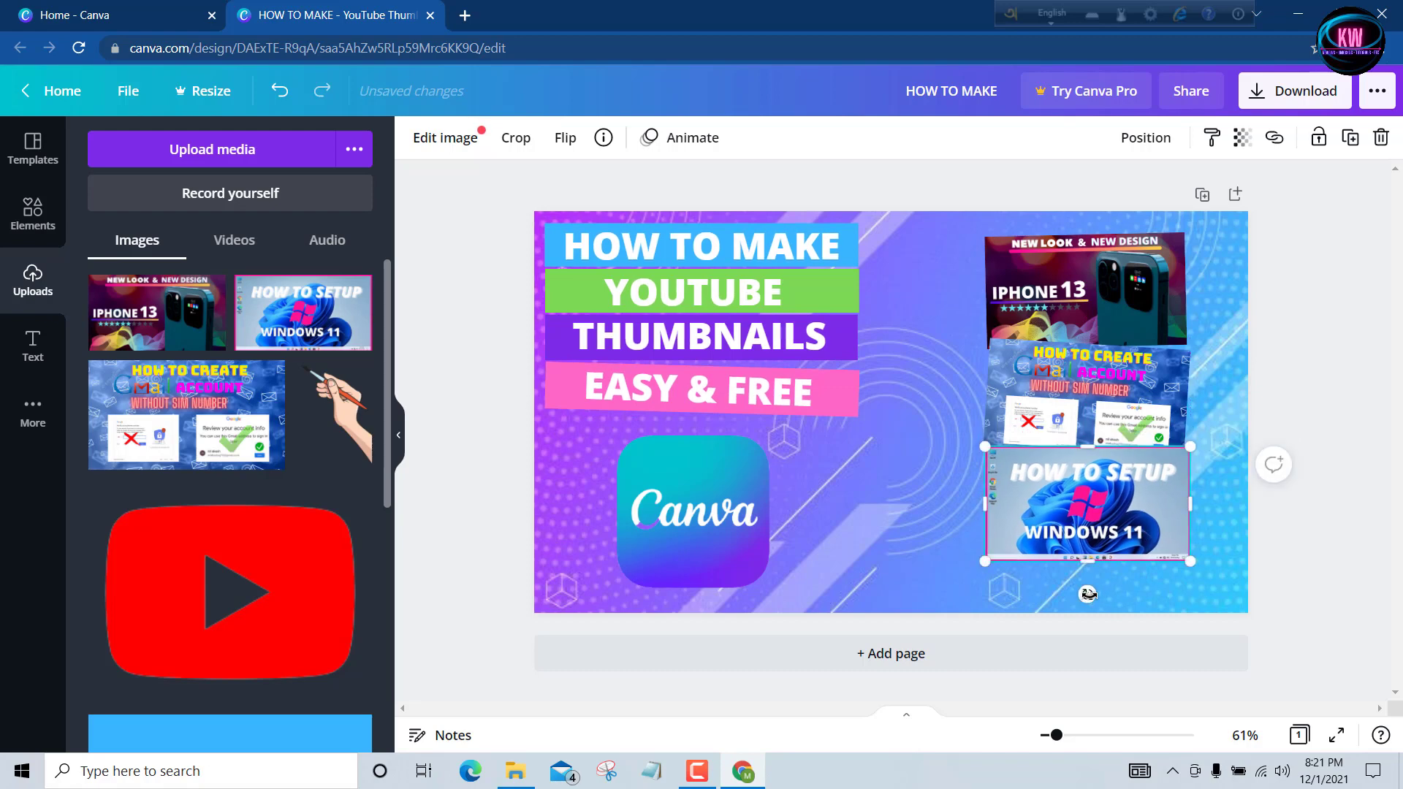
pyautogui.moveTo(1088, 594); pyautogui.dragTo(1100, 594)
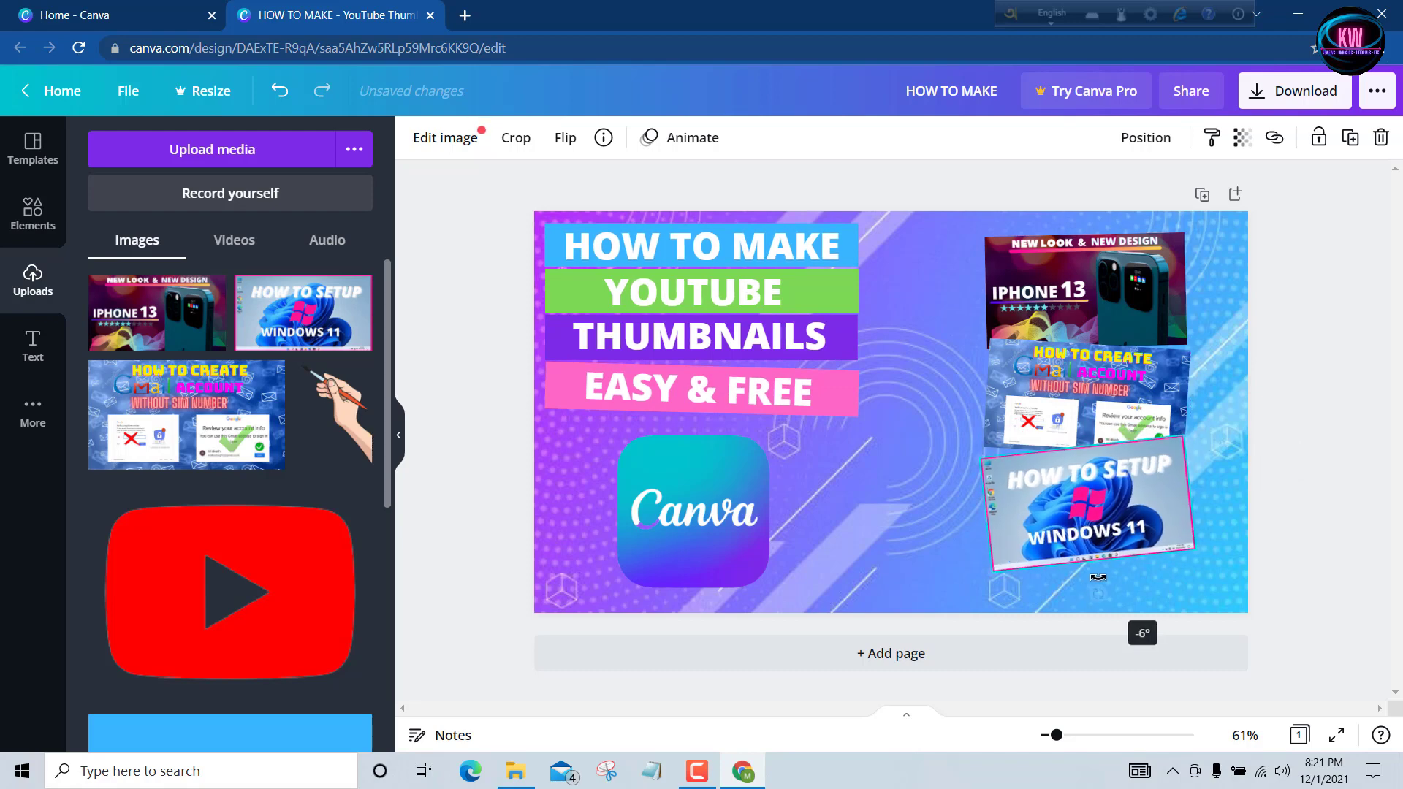
pyautogui.moveTo(1095, 541); pyautogui.dragTo(1094, 534)
# - Select the three stacked thumbnails together, move them up slightly and scale them to about 371 by 573
pyautogui.click(1091, 249)
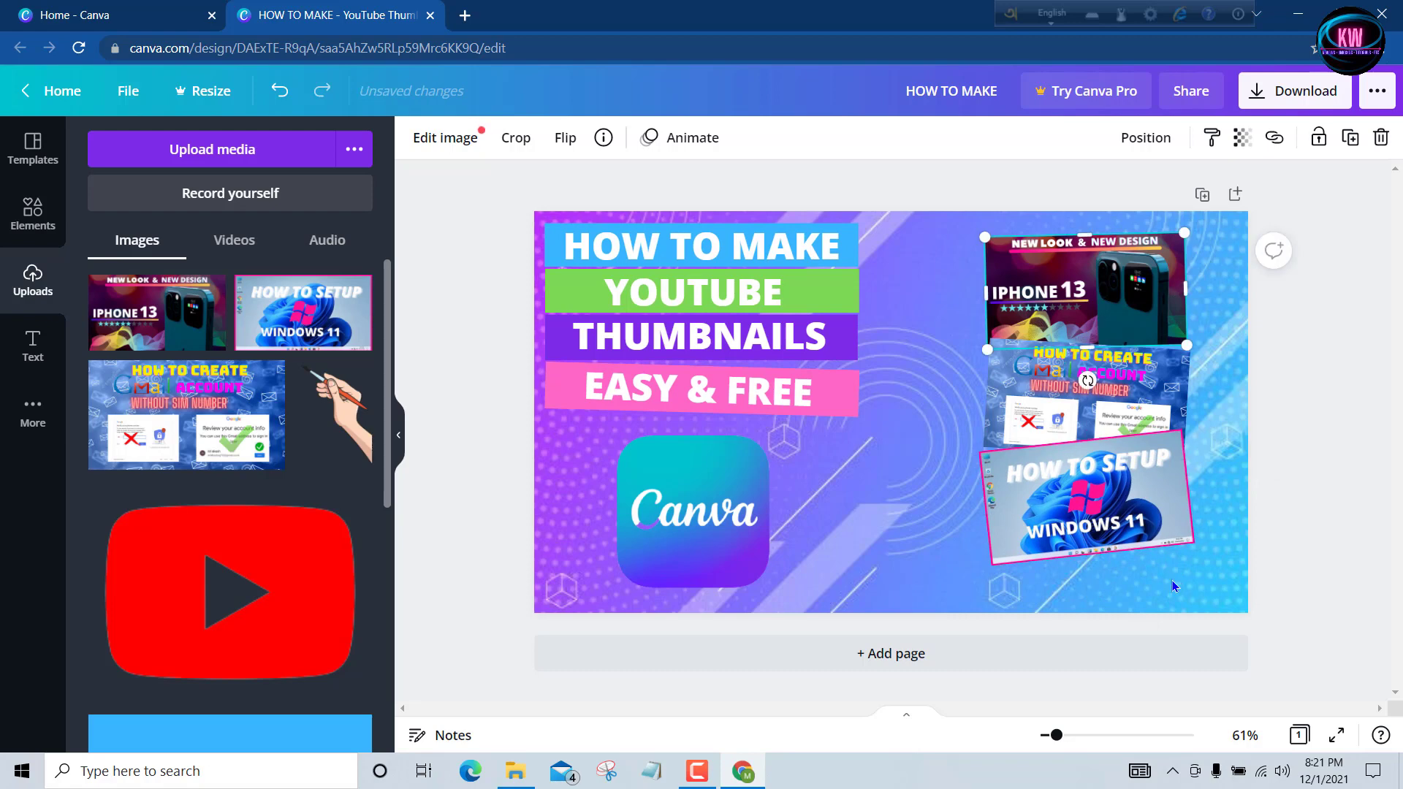
pyautogui.keyDown('shift'); pyautogui.click(1093, 394); pyautogui.keyUp('shift')
pyautogui.keyDown('shift'); pyautogui.click(1100, 504); pyautogui.keyUp('shift')
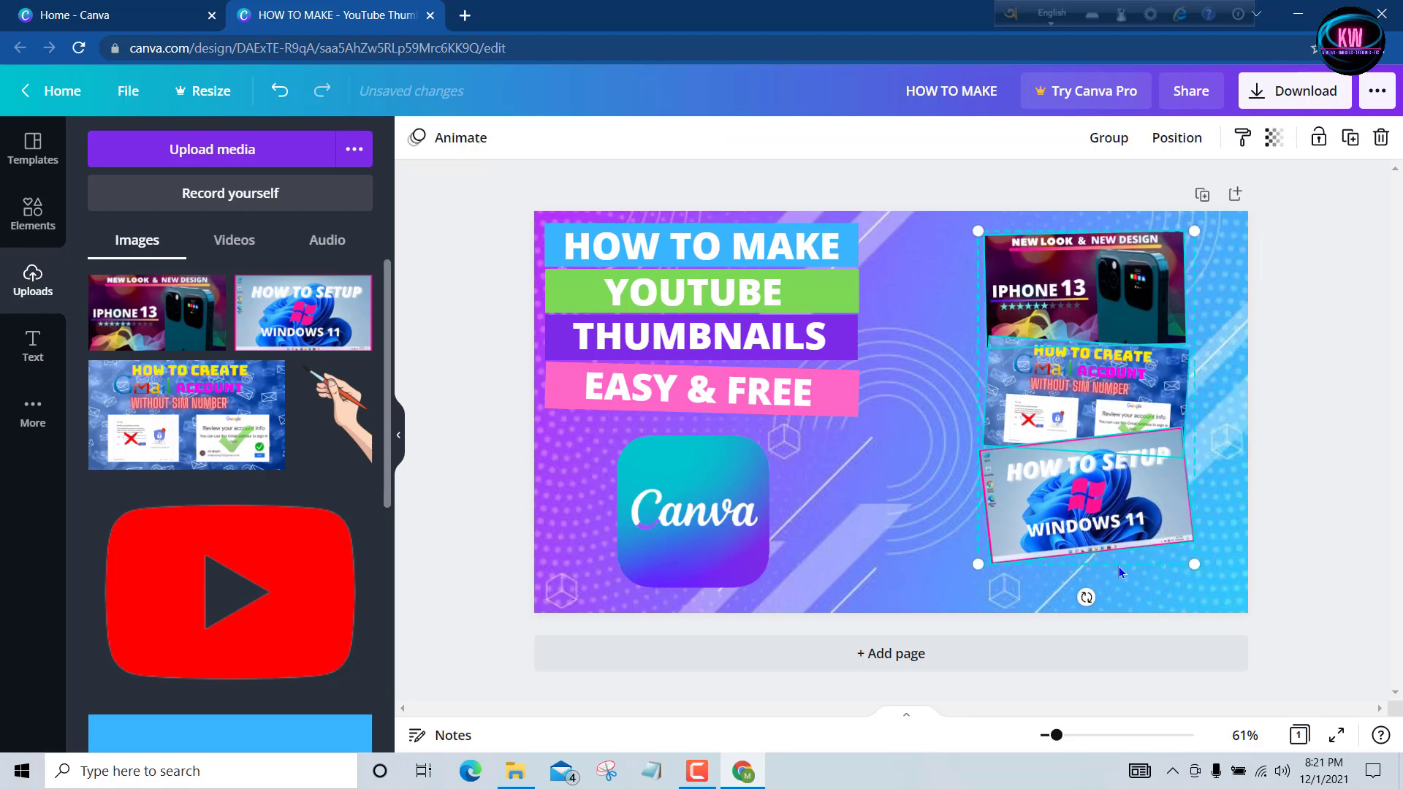
pyautogui.moveTo(1126, 561); pyautogui.dragTo(1126, 553)
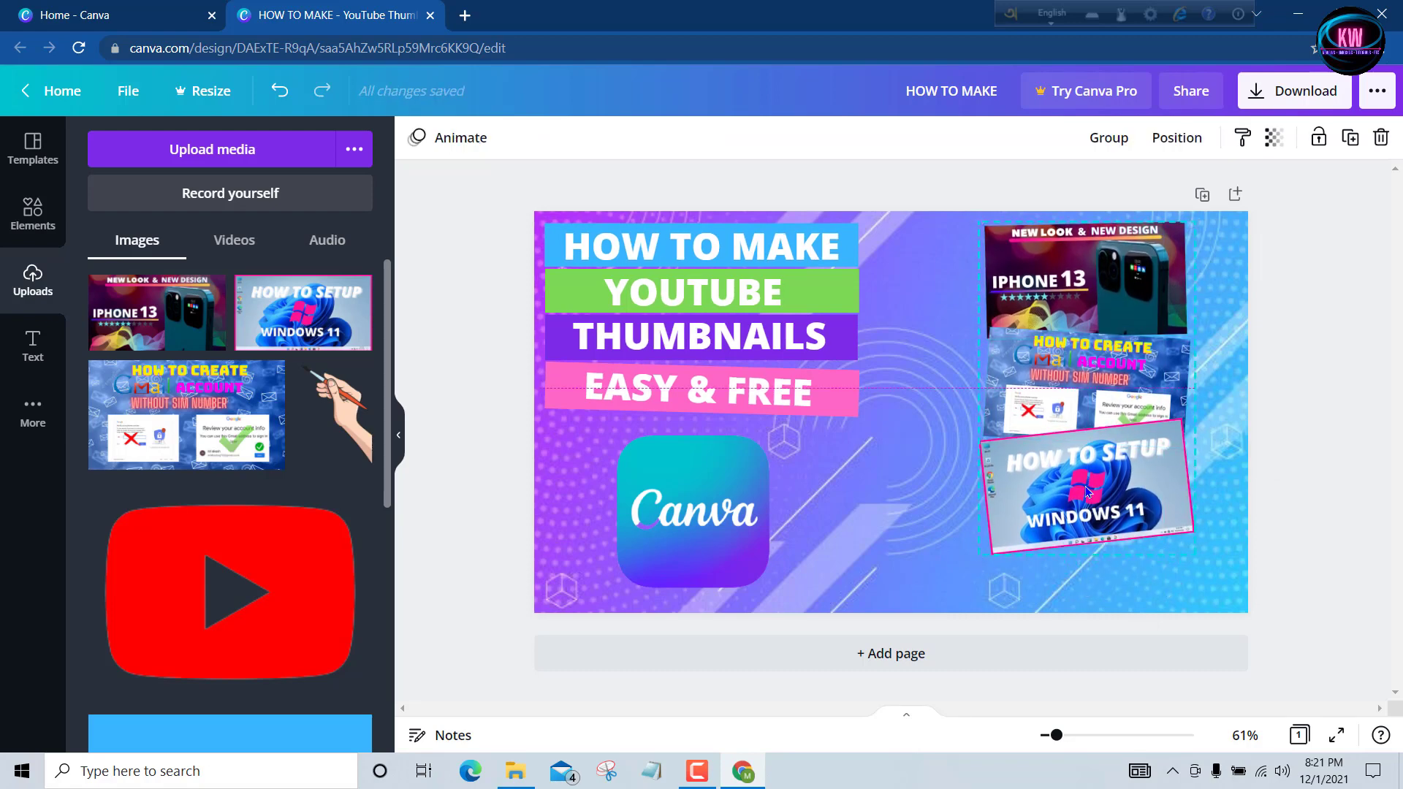
pyautogui.click(1127, 554)
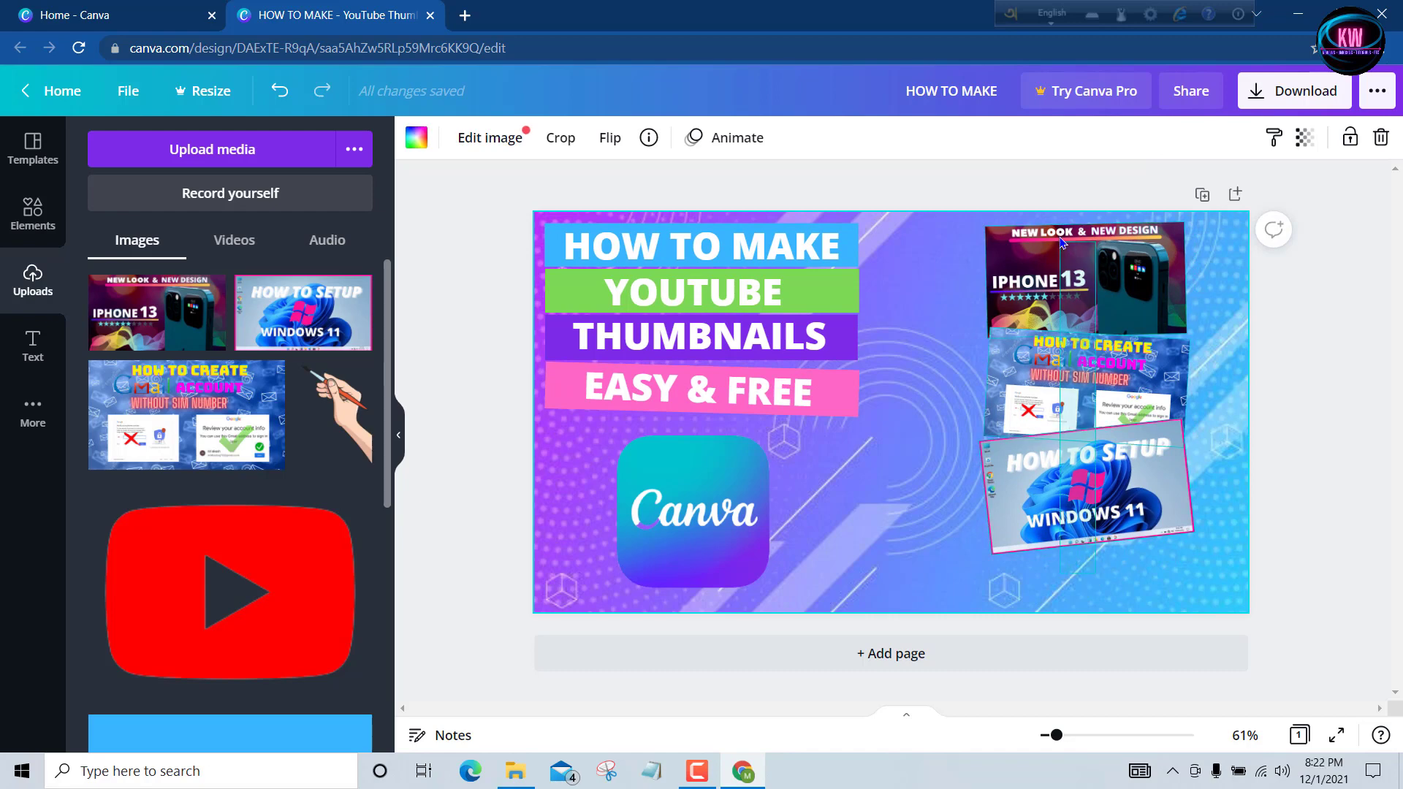
pyautogui.hotkey('ctrl', 'z')
pyautogui.moveTo(976, 556); pyautogui.dragTo(987, 542)
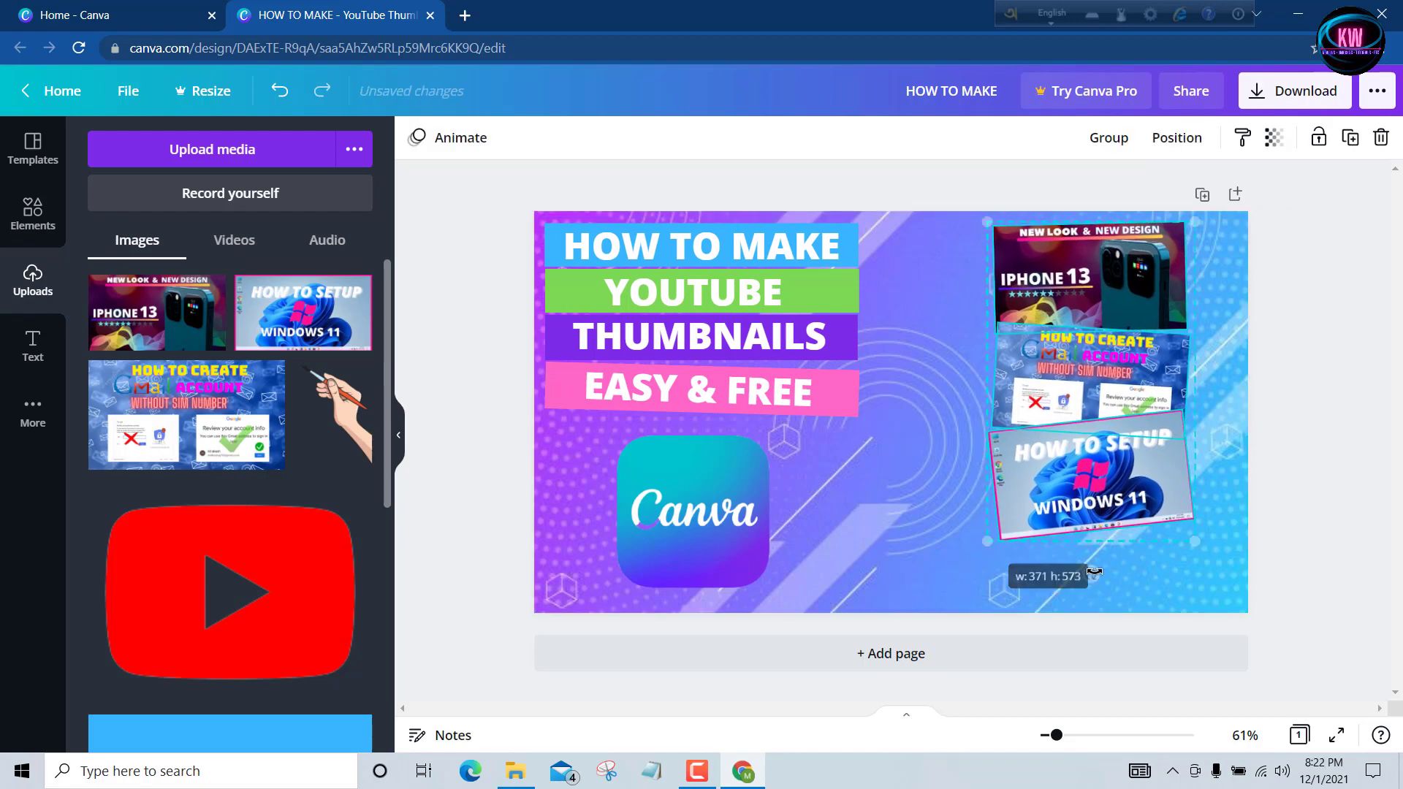
pyautogui.click(1046, 543)
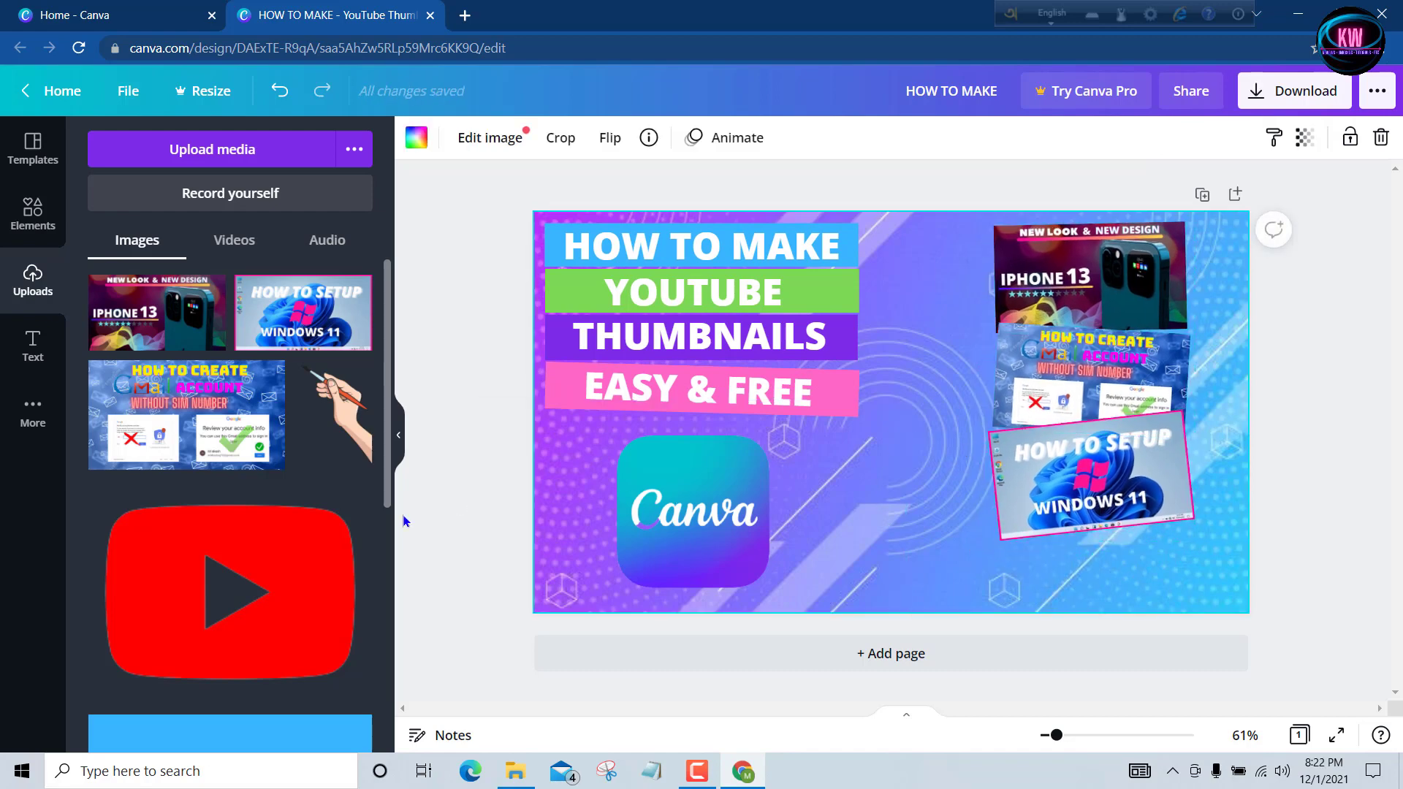
# - Add the uploaded YouTube logo, shrink it and place it below the Windows 11 thumbnail
pyautogui.click(307, 556)
pyautogui.moveTo(997, 314); pyautogui.dragTo(950, 361)
pyautogui.moveTo(910, 449); pyautogui.dragTo(1148, 586)
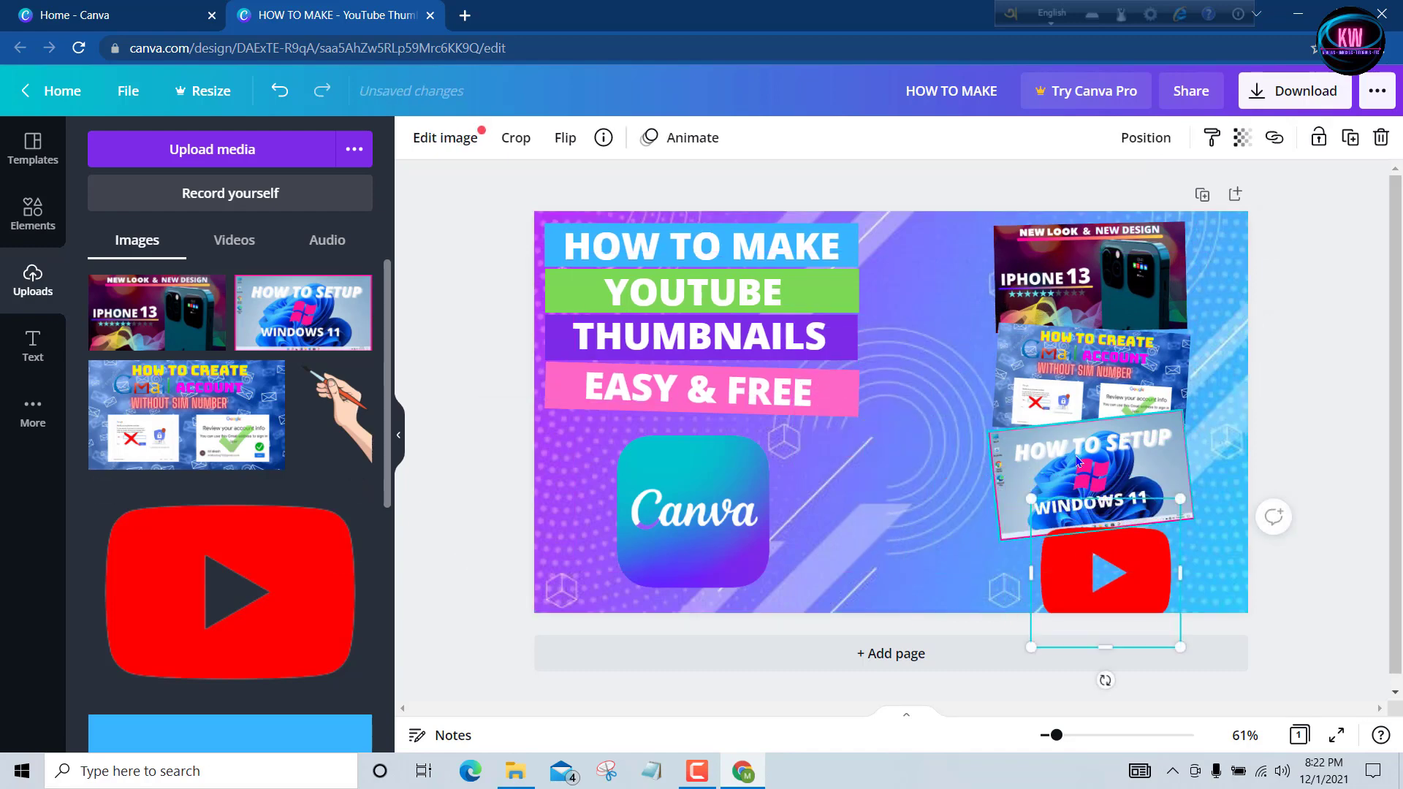
# - Shrink the three stacked thumbnails together to make room, and reposition the YouTube logo directly beneath them
pyautogui.click(961, 520)
pyautogui.moveTo(1041, 258); pyautogui.dragTo(1041, 257)
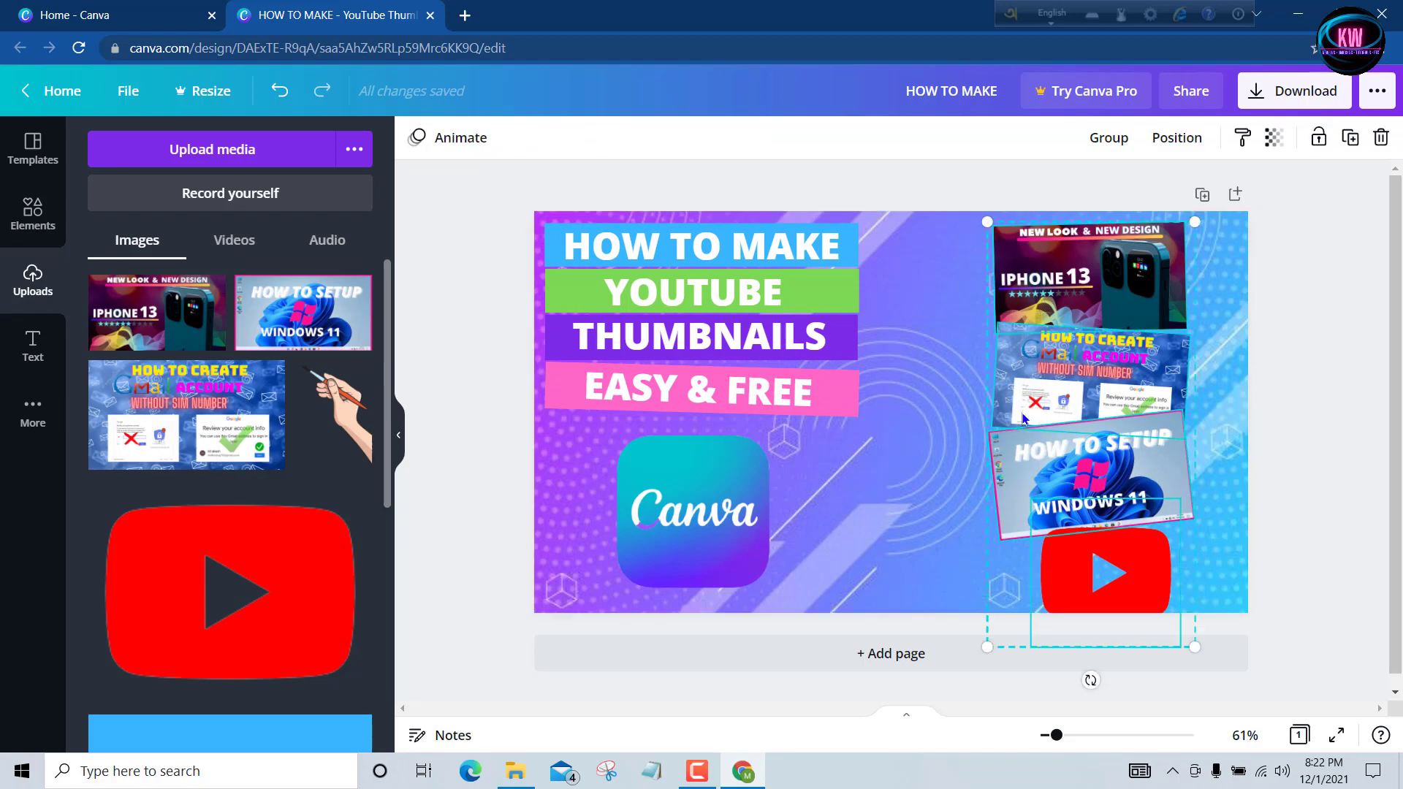
pyautogui.moveTo(1131, 579); pyautogui.dragTo(859, 555)
pyautogui.moveTo(1084, 236); pyautogui.dragTo(1005, 512)
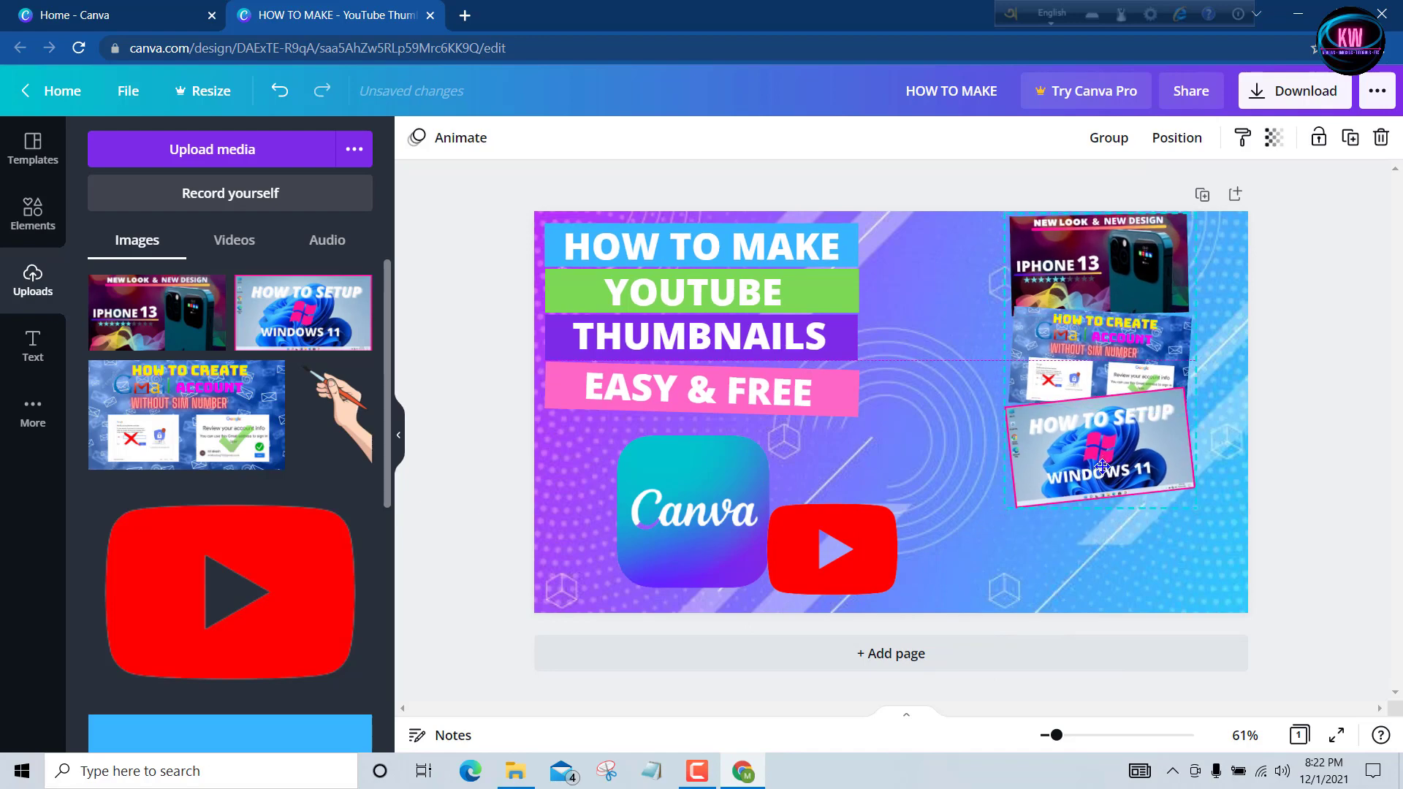
pyautogui.moveTo(828, 545); pyautogui.dragTo(1108, 550)
pyautogui.click(996, 501)
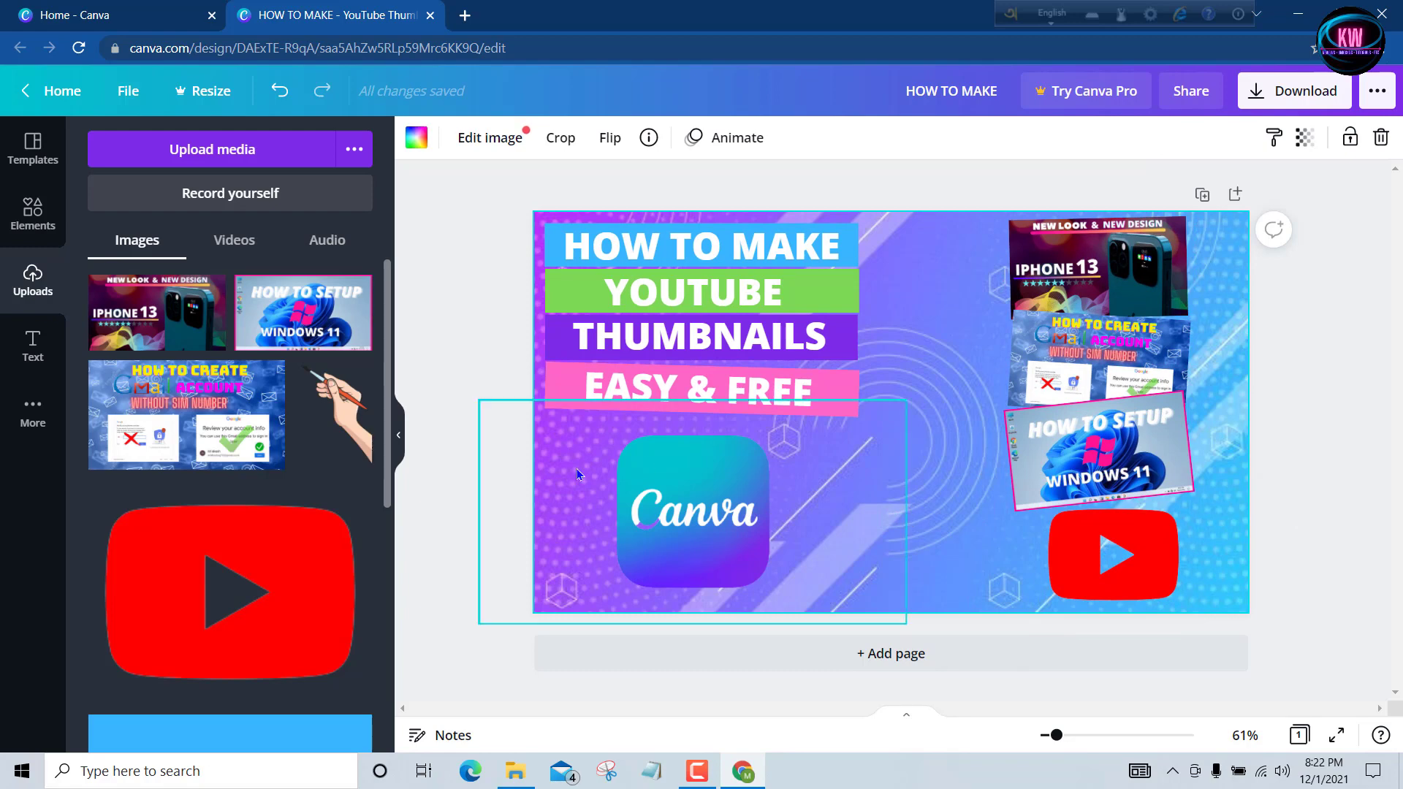
# - Add the uploaded hand with paintbrush, tilt it clockwise and place it at the design's lower right with the brush on the Windows 11 thumbnail
pyautogui.click(338, 413)
pyautogui.moveTo(922, 391)
pyautogui.mouseDown()
pyautogui.moveTo(1308, 482)
pyautogui.moveTo(1210, 497)
pyautogui.mouseUp()
pyautogui.moveTo(1181, 664); pyautogui.dragTo(1136, 676)
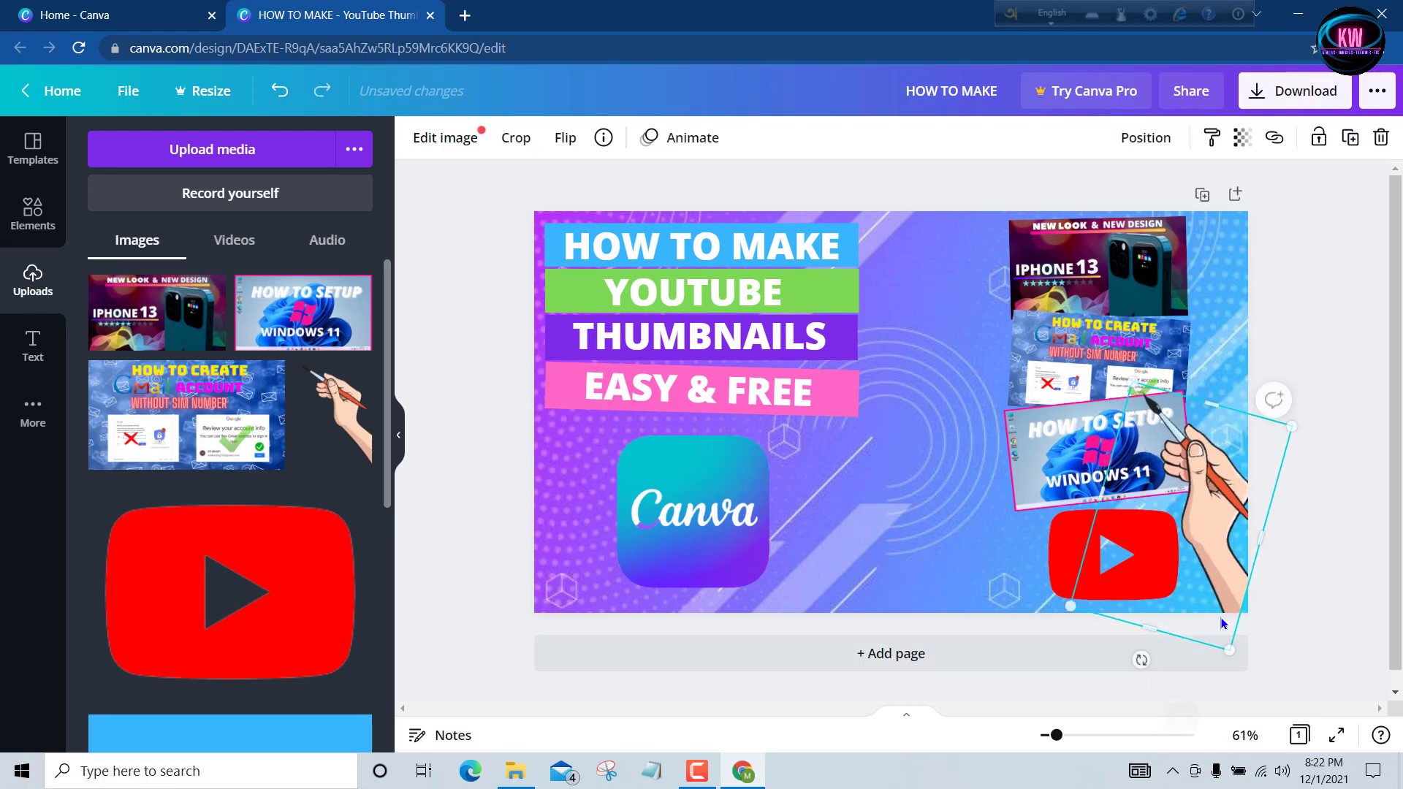
pyautogui.moveTo(1219, 567); pyautogui.dragTo(1227, 583)
pyautogui.click(939, 520)
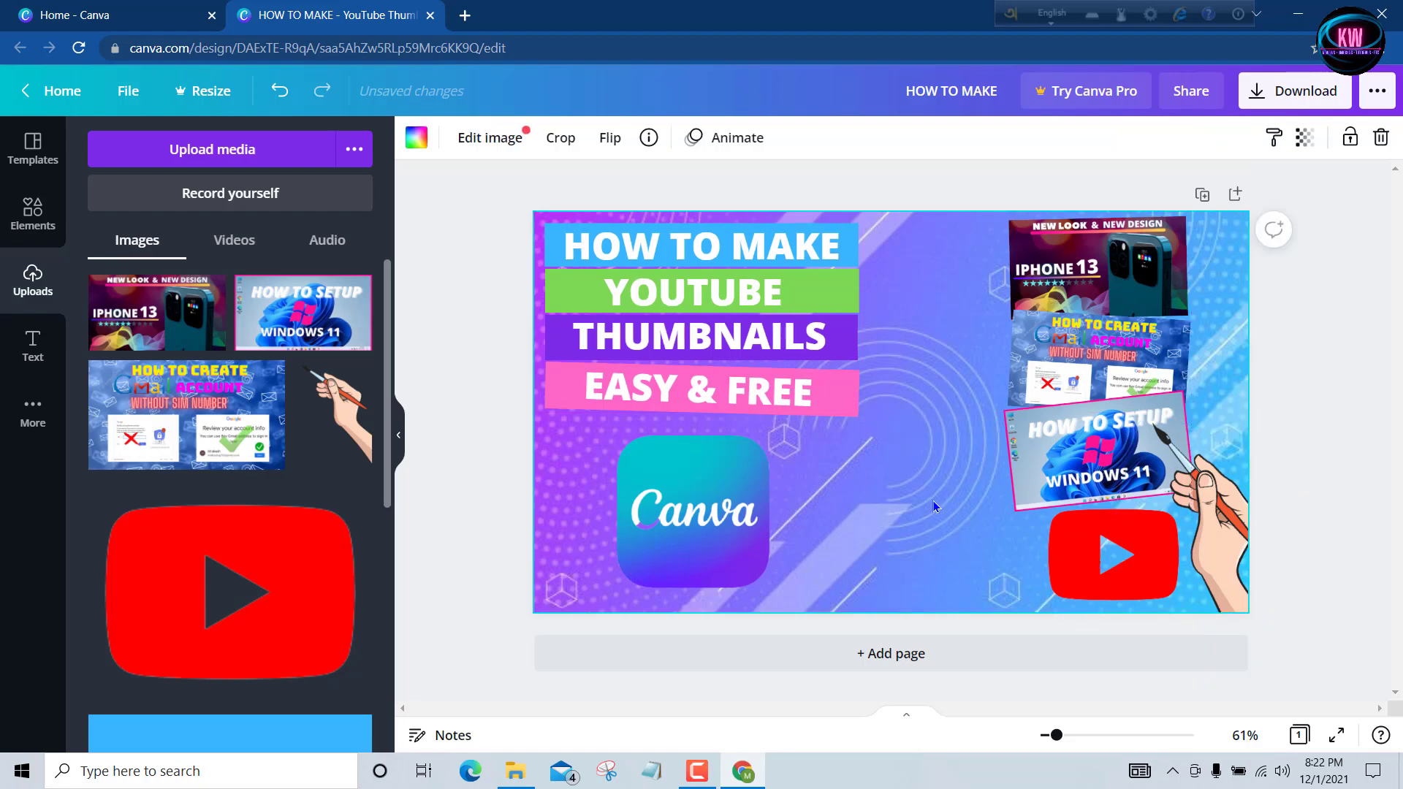
# - Nudge the hand with paintbrush left so it overlaps the Windows 11 thumbnail more
pyautogui.click(1218, 542)
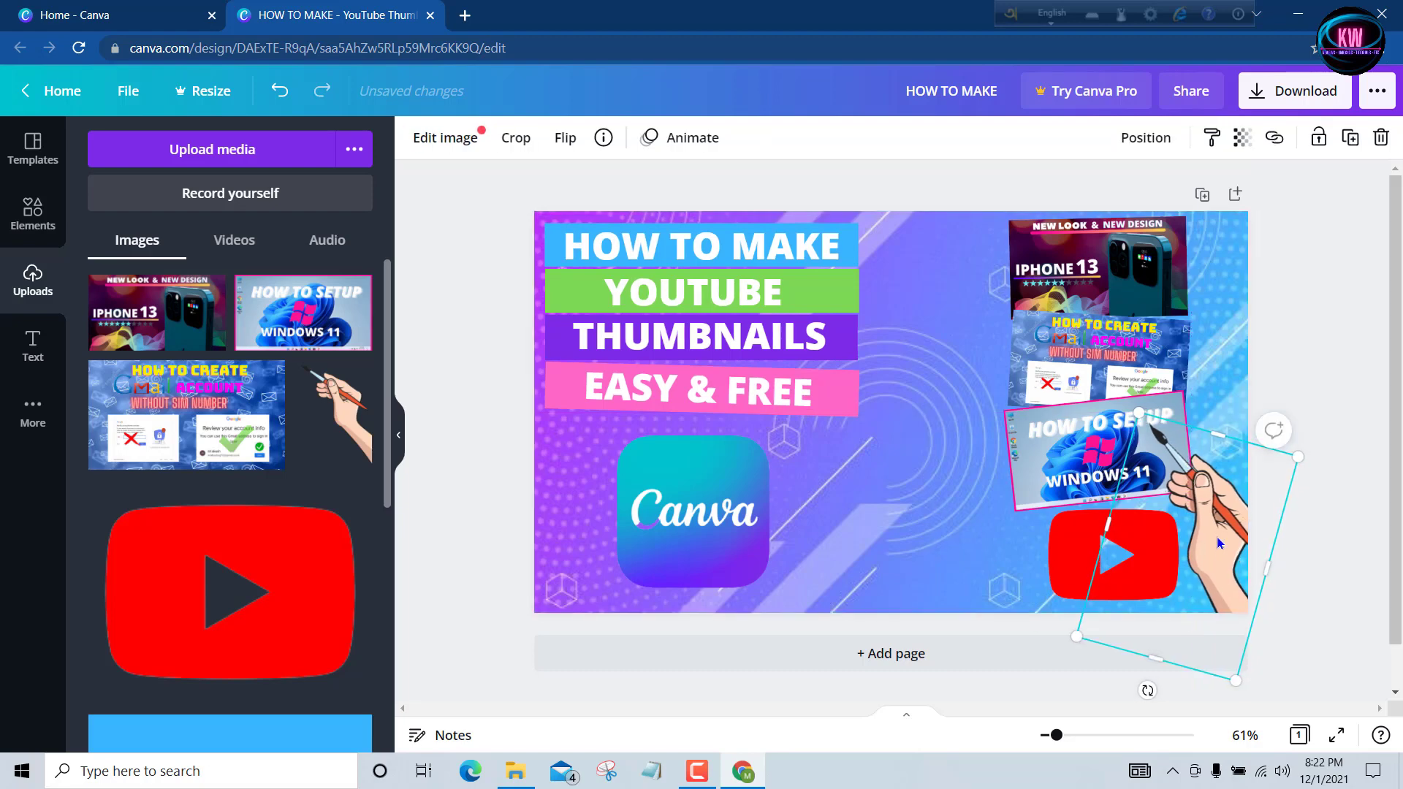
pyautogui.press('Left')
pyautogui.press('Left')
pyautogui.press('Left')
pyautogui.press('Left')
pyautogui.press('Left')
pyautogui.press('Left')
pyautogui.press('Left')
pyautogui.press('Left')
pyautogui.press('Left')
pyautogui.press('Left')
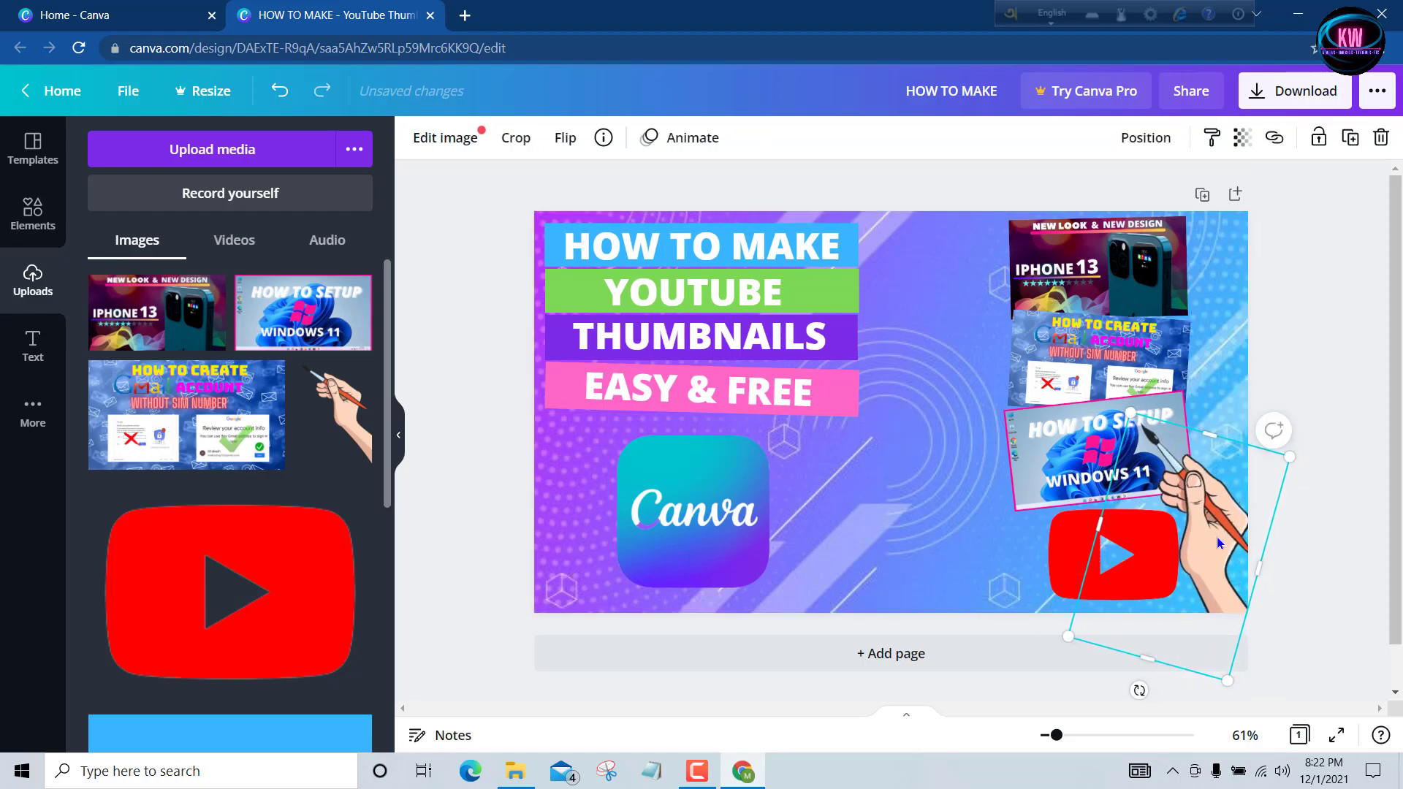
pyautogui.press('Left')
pyautogui.press('Left')
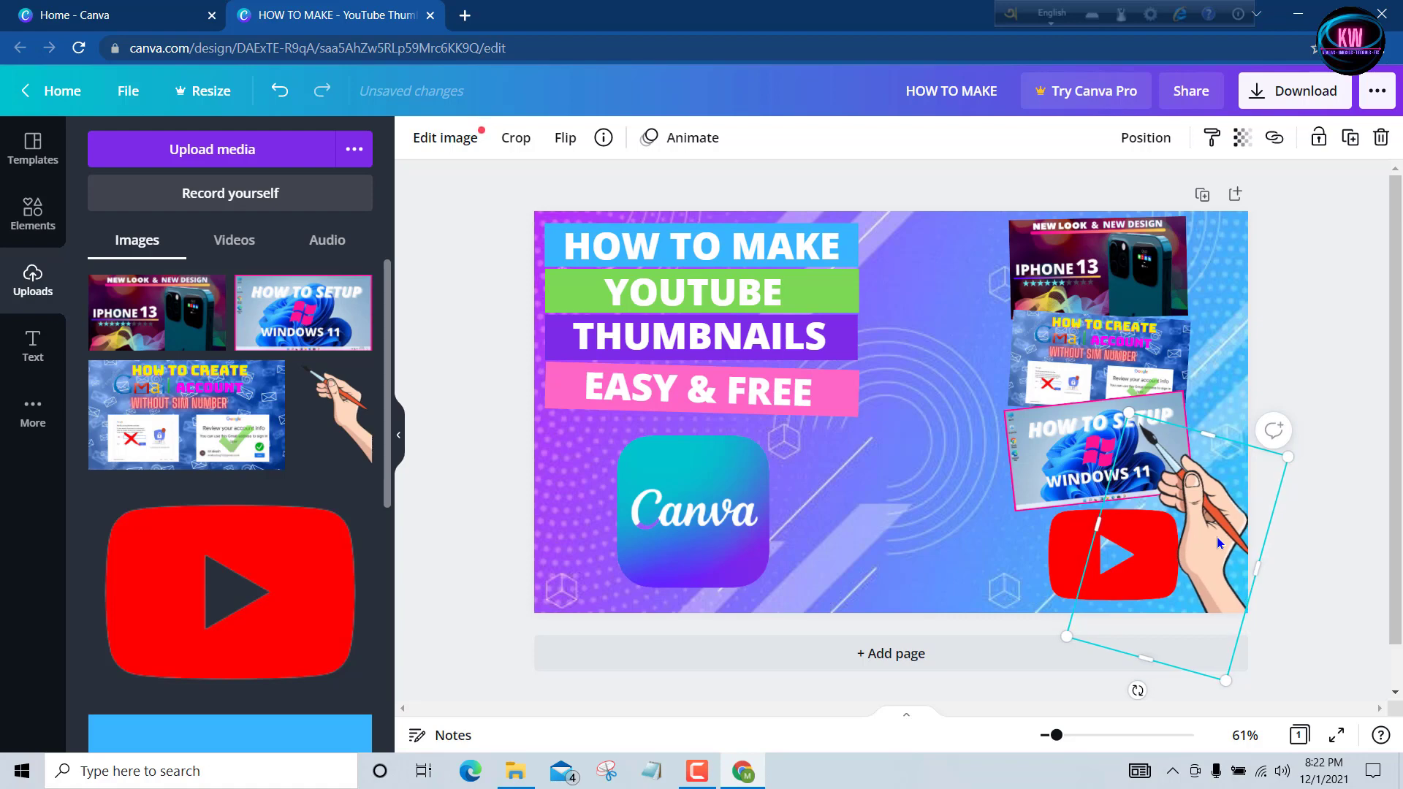
pyautogui.click(945, 470)
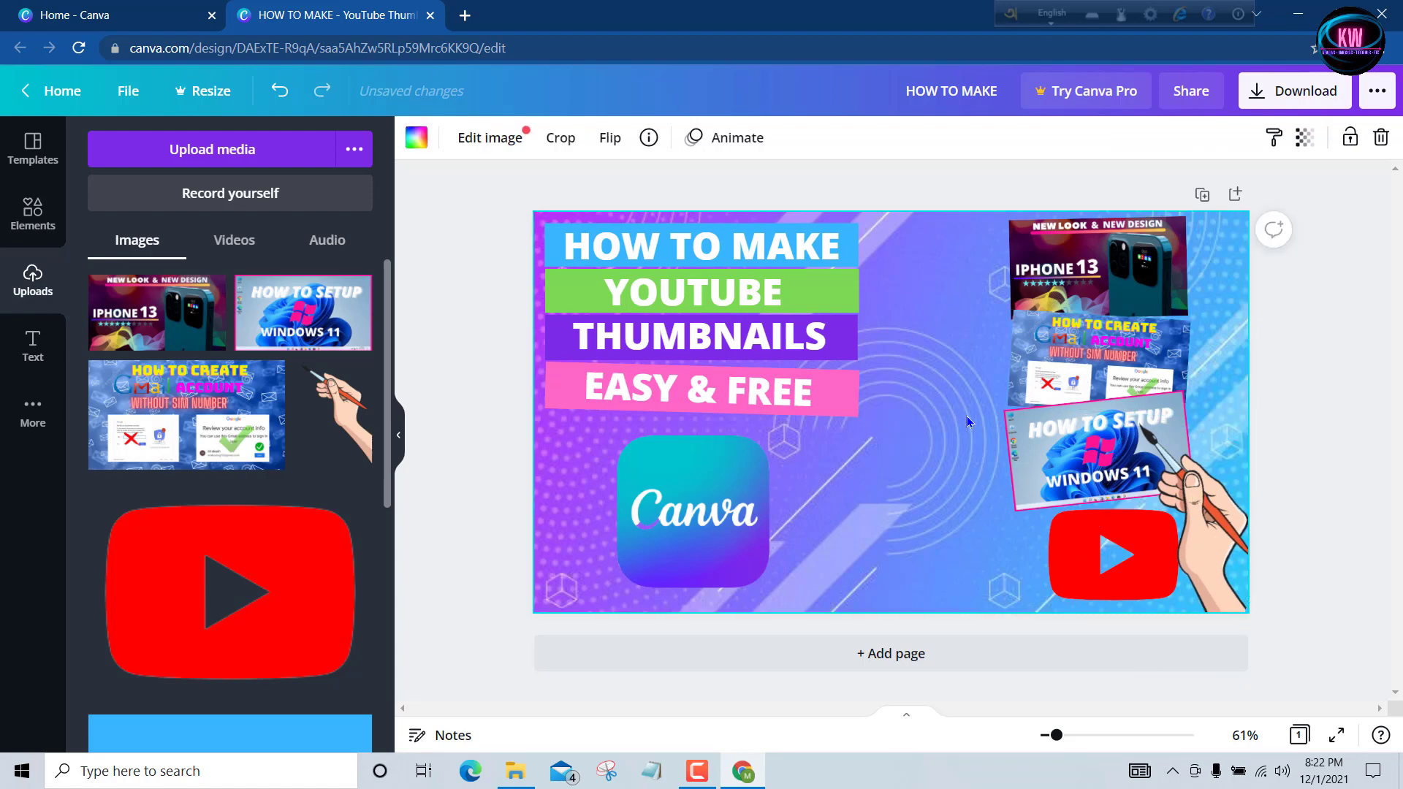
# - Nudge the YouTube logo slightly left, away from the hand
pyautogui.click(1116, 563)
pyautogui.click(1048, 546)
pyautogui.press('Left')
pyautogui.press('Left')
pyautogui.press('Left')
pyautogui.press('Left')
pyautogui.press('Left')
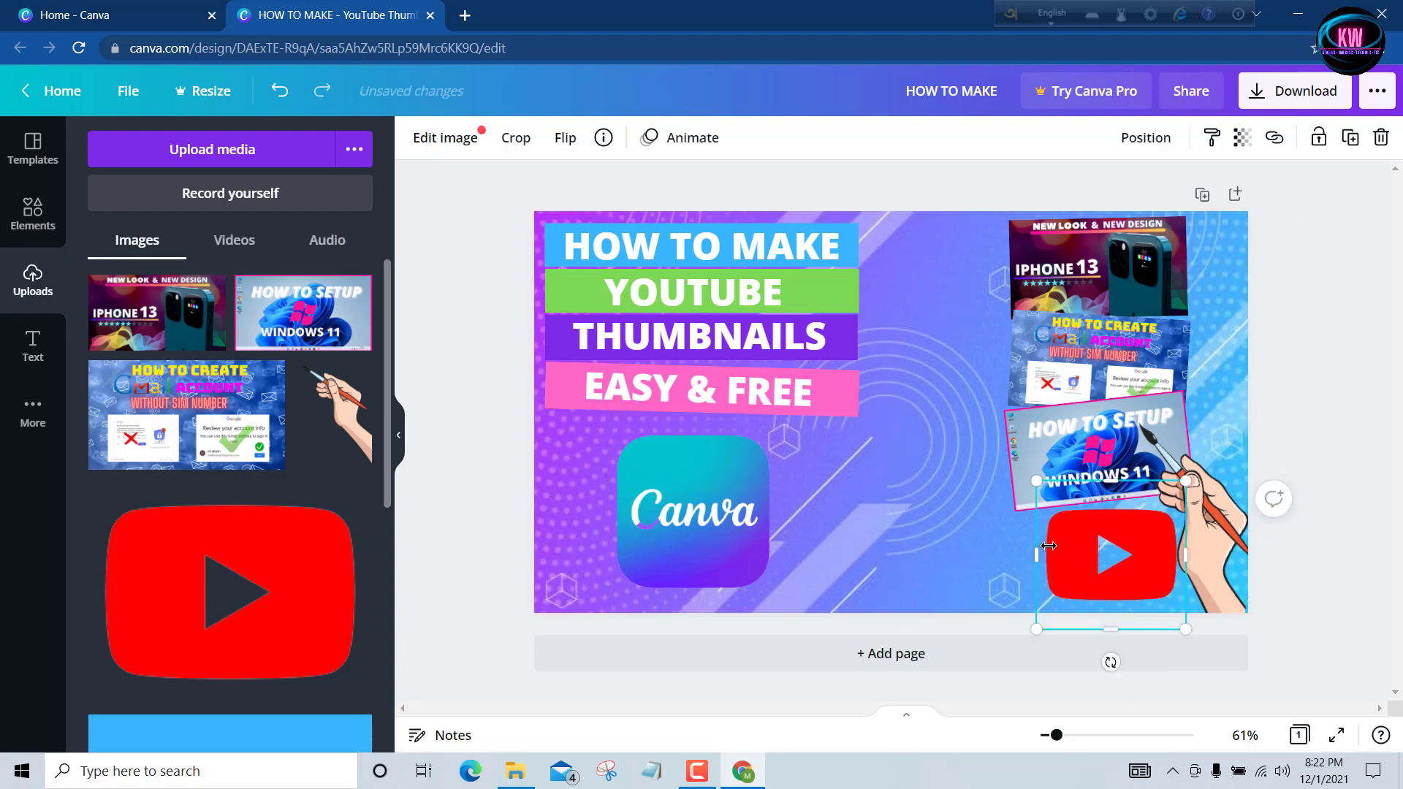
# - Nudge the YouTube logo a bit further left beneath the stacked thumbnails
pyautogui.hotkey('shift', 'Left')
pyautogui.hotkey('shift', 'Left')
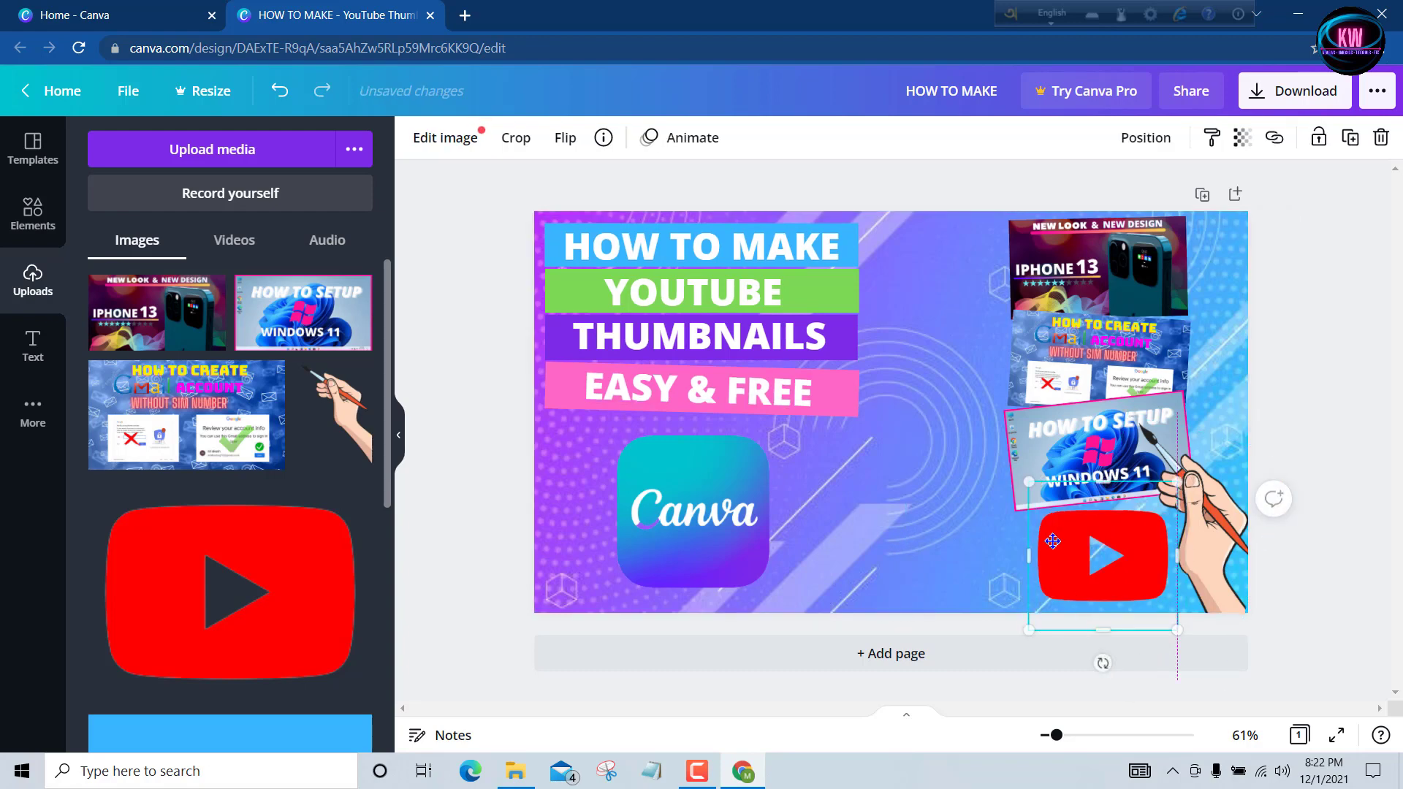
pyautogui.click(934, 488)
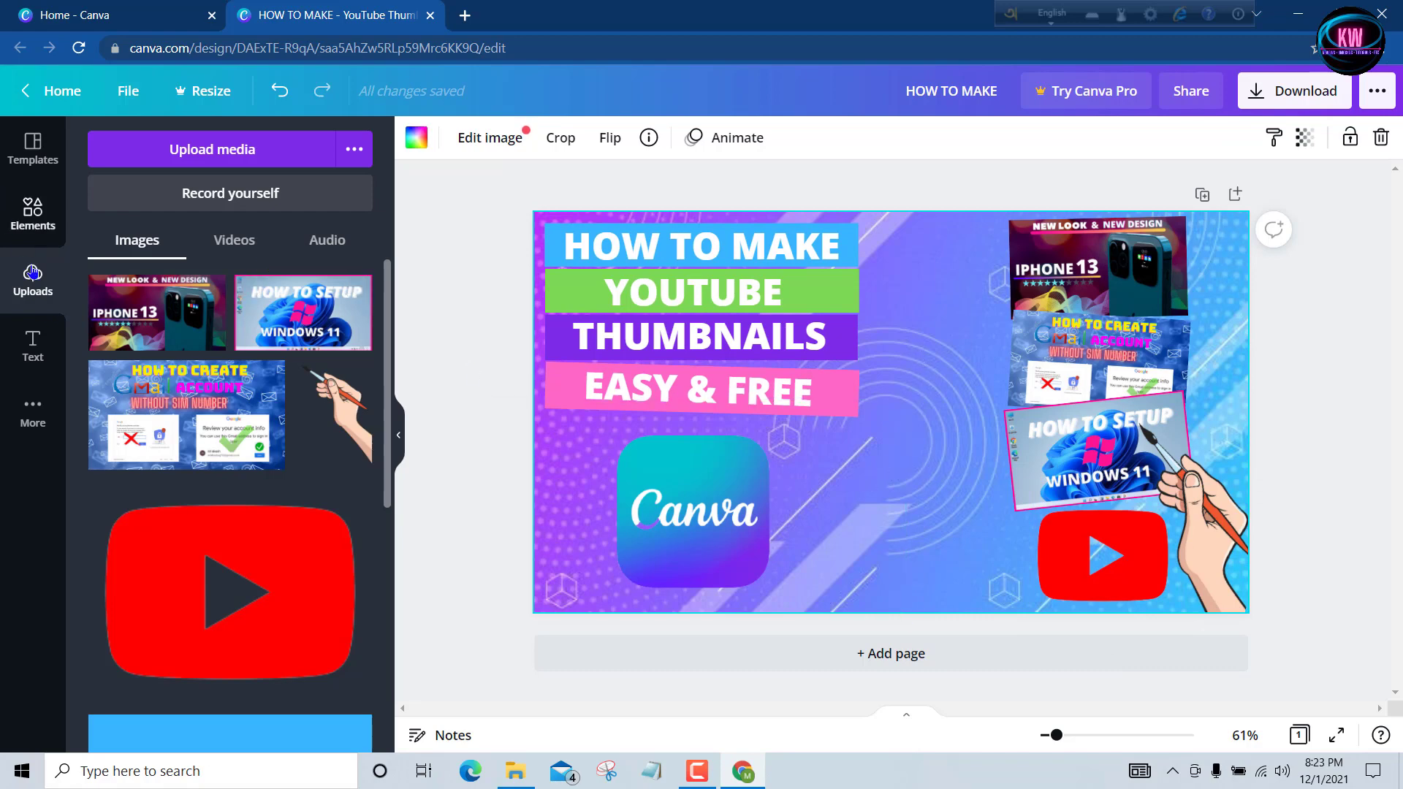
# - Add a Glow-style text reading CANVA.COM, reduced to size 54.3, between the Canva and YouTube logos
pyautogui.click(31, 351)
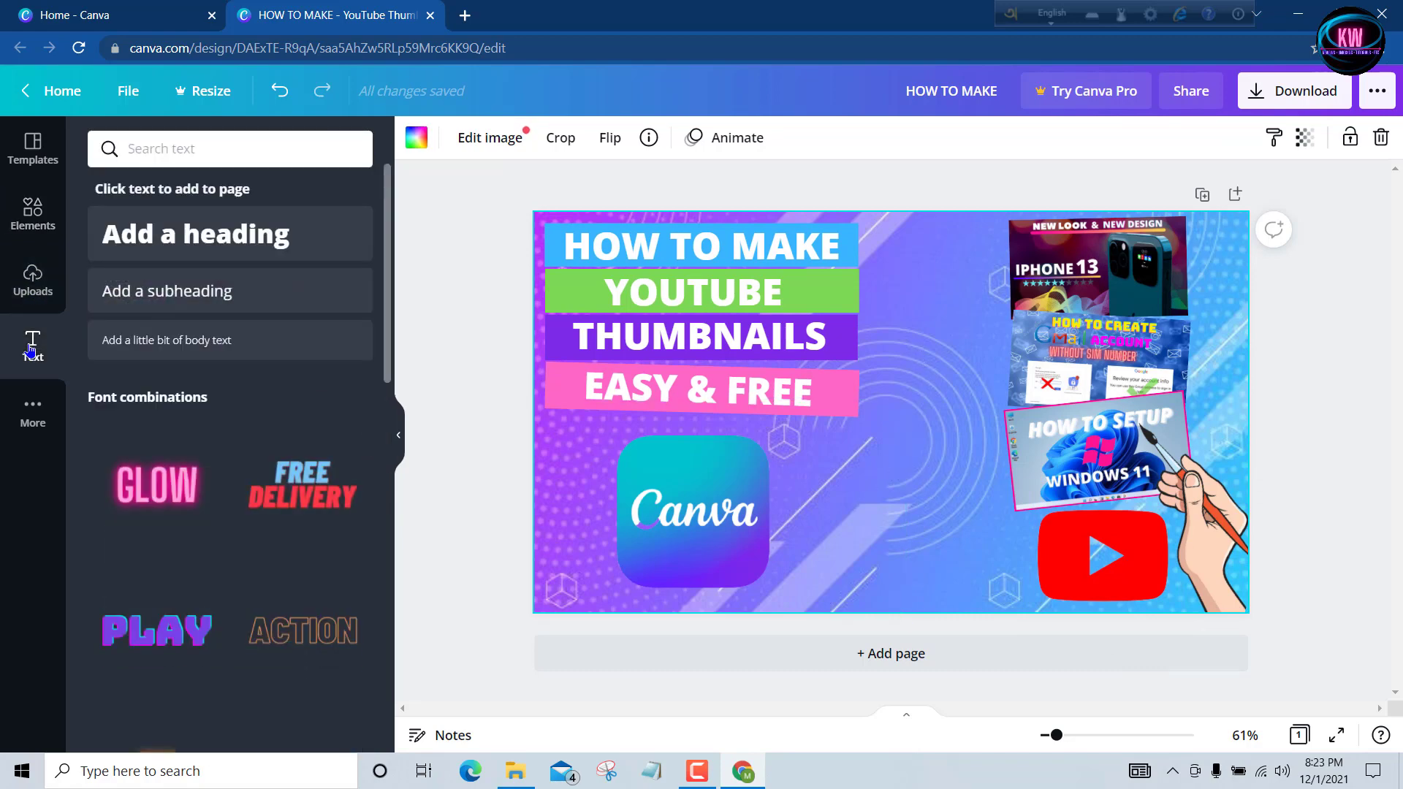
pyautogui.click(168, 469)
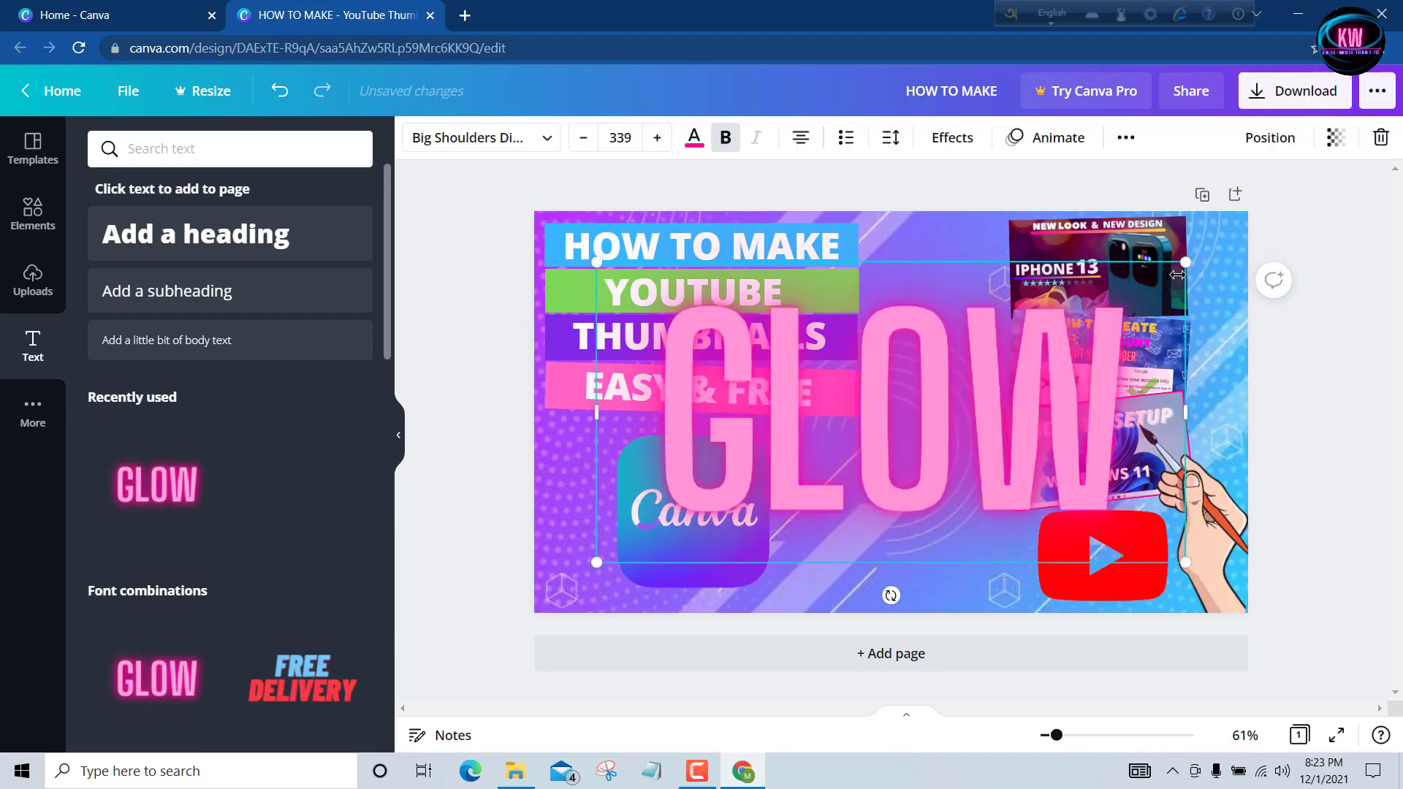
pyautogui.moveTo(1177, 274); pyautogui.dragTo(793, 503)
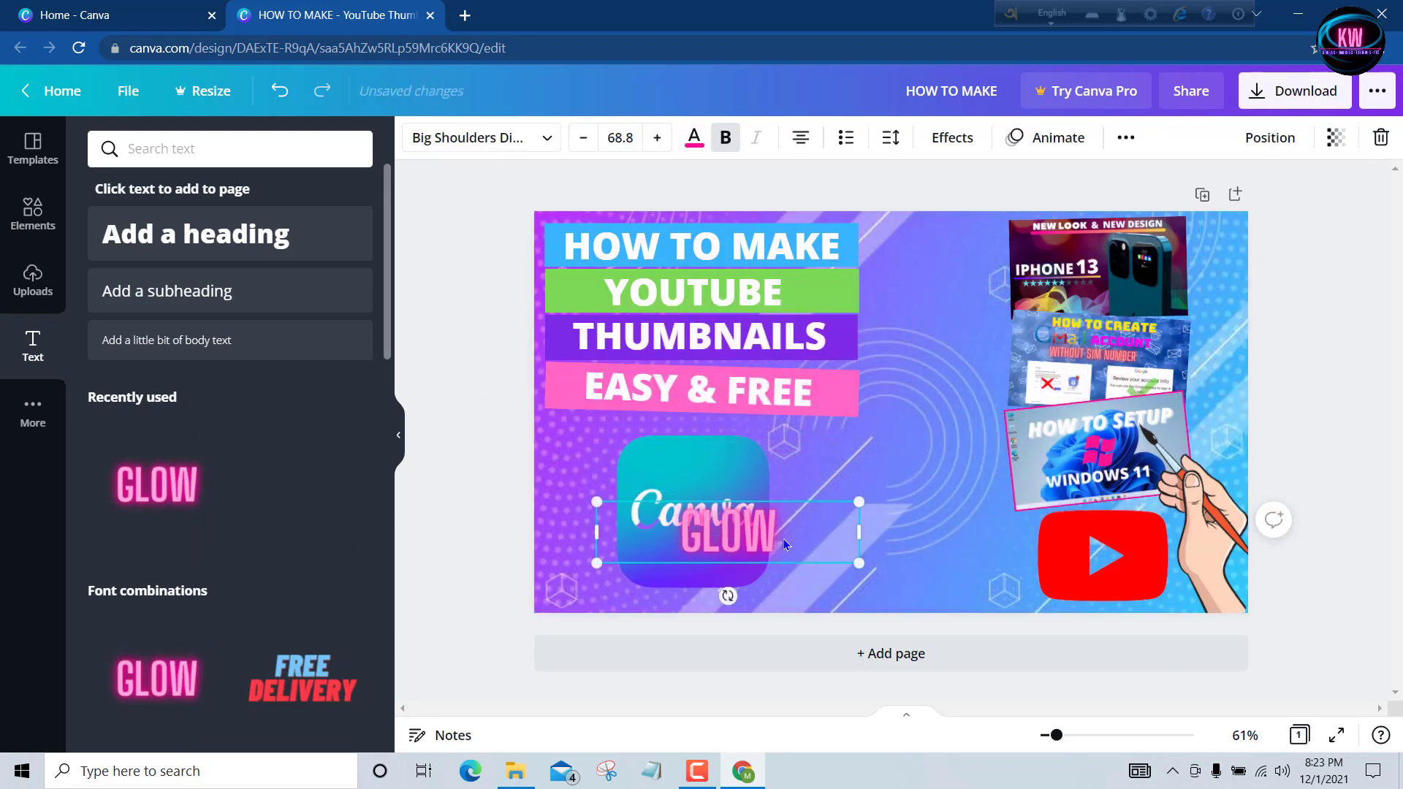
pyautogui.doubleClick(783, 535)
pyautogui.press('BackSpace')
pyautogui.write('CANVA.')
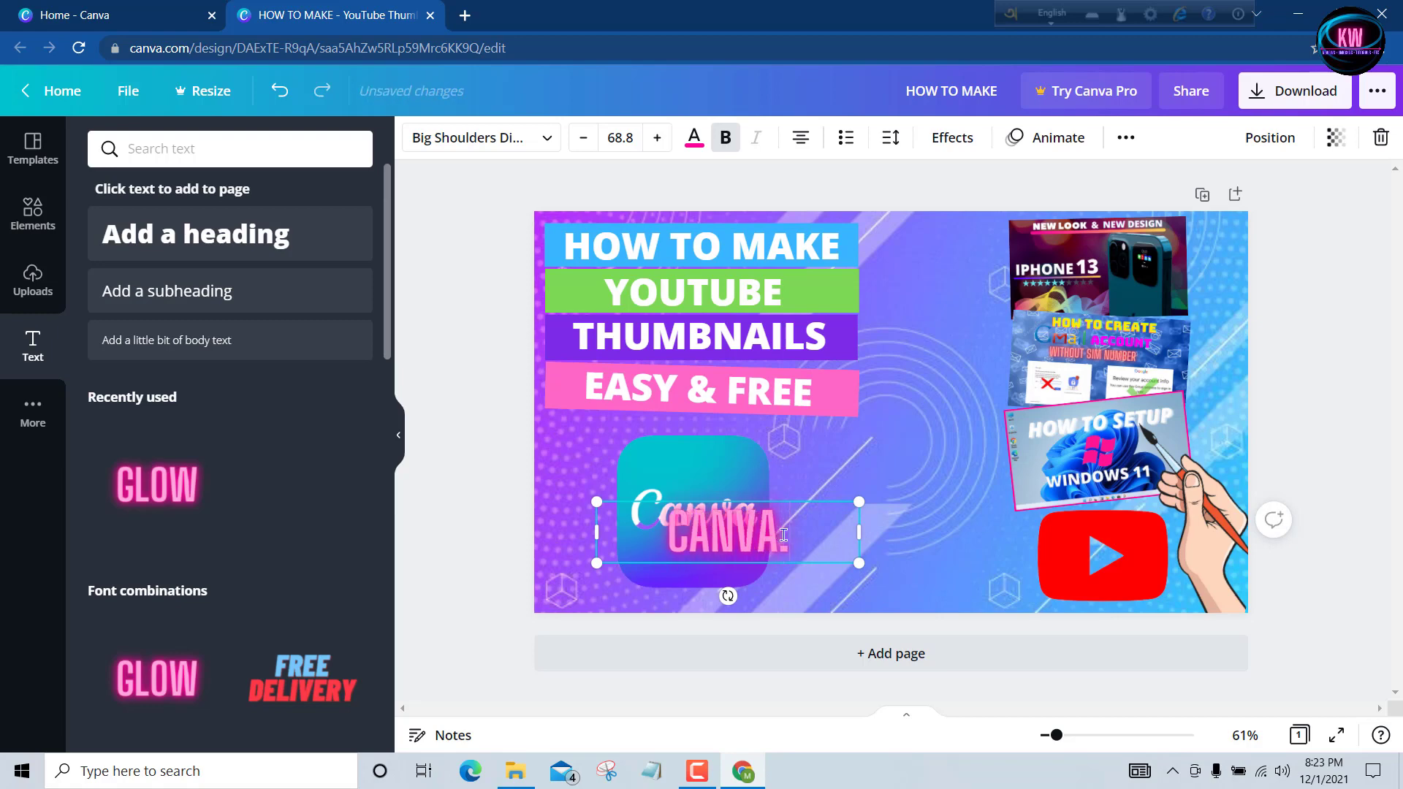
pyautogui.write('COM')
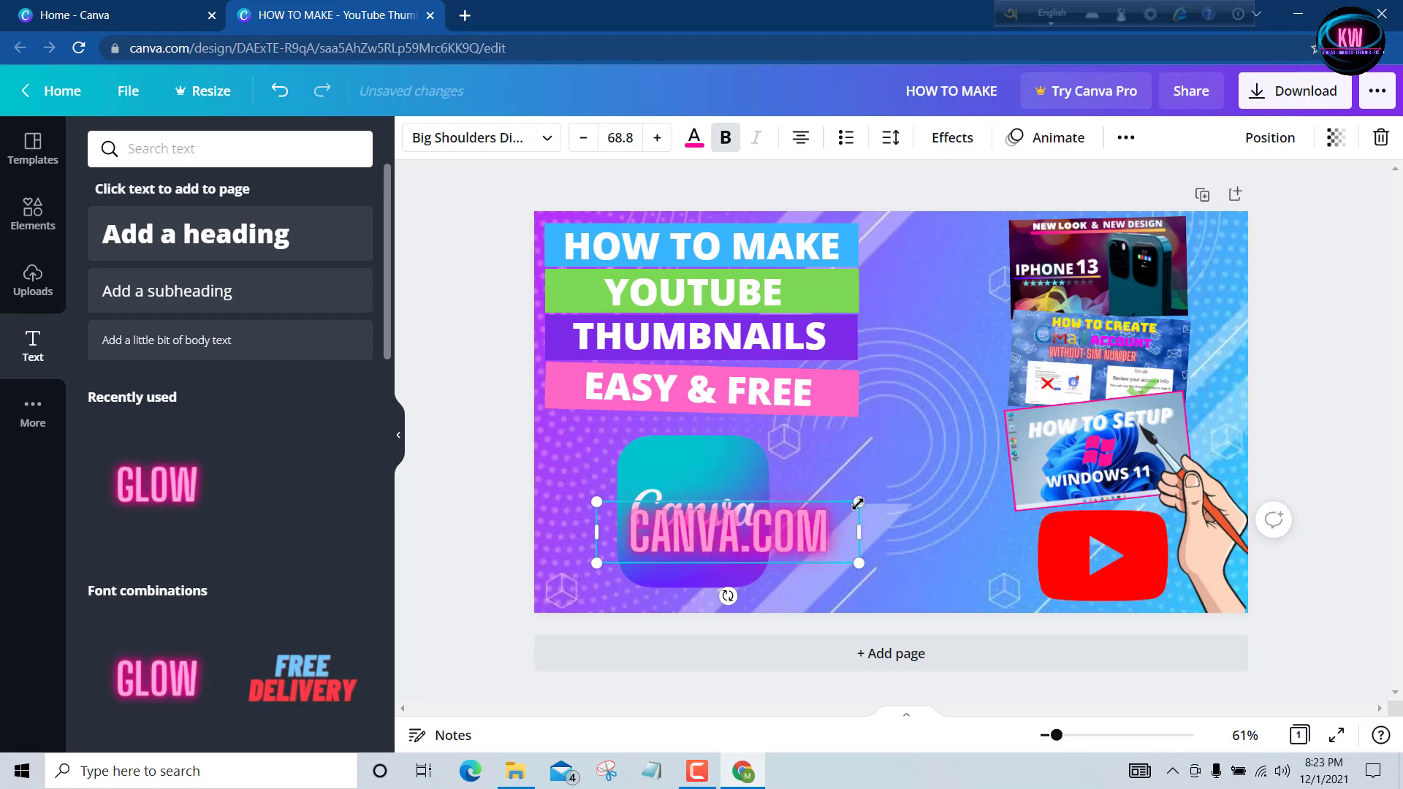
pyautogui.moveTo(858, 503); pyautogui.dragTo(803, 514)
pyautogui.moveTo(710, 531); pyautogui.dragTo(894, 541)
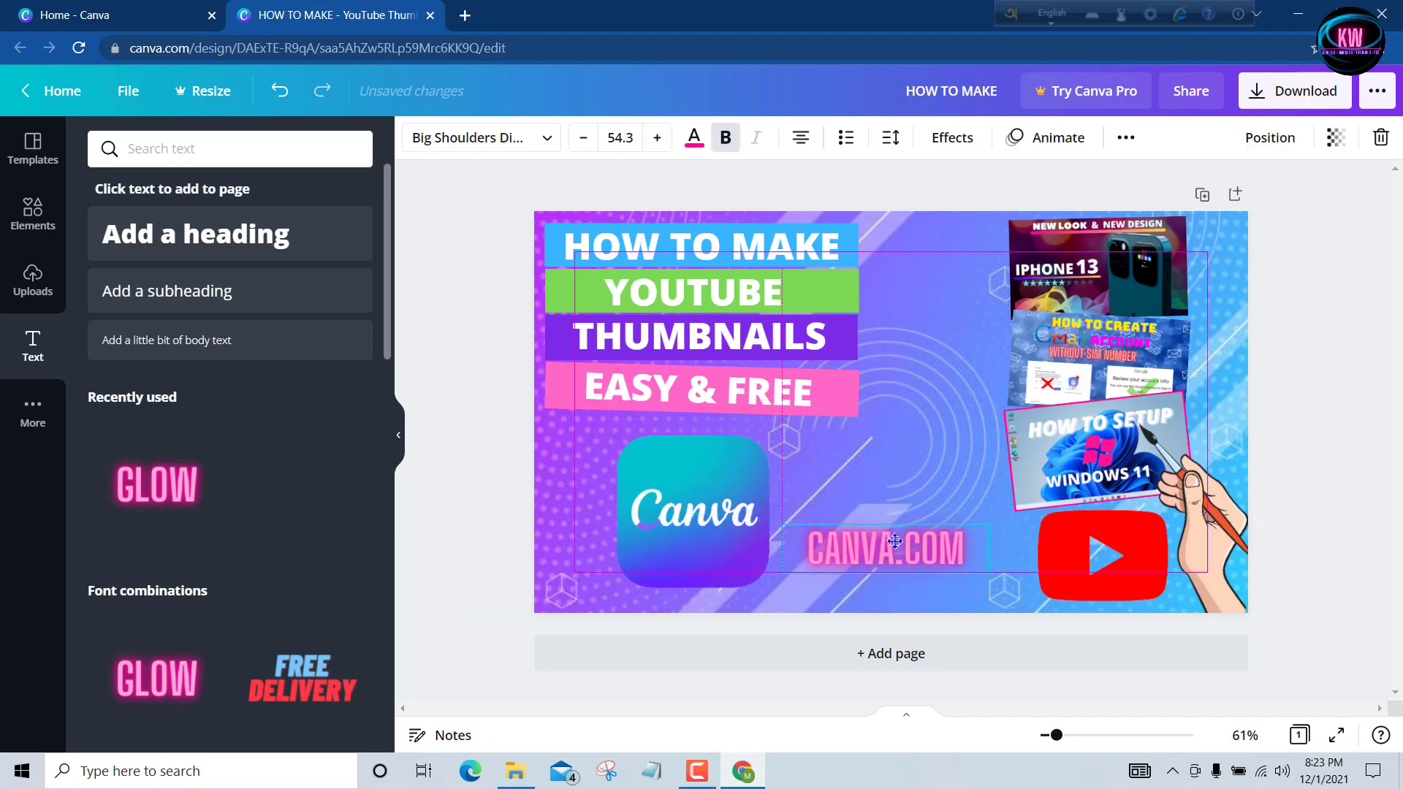
# - Recolour the CANVA.COM text to blue #0500FF
pyautogui.click(694, 137)
pyautogui.click(107, 233)
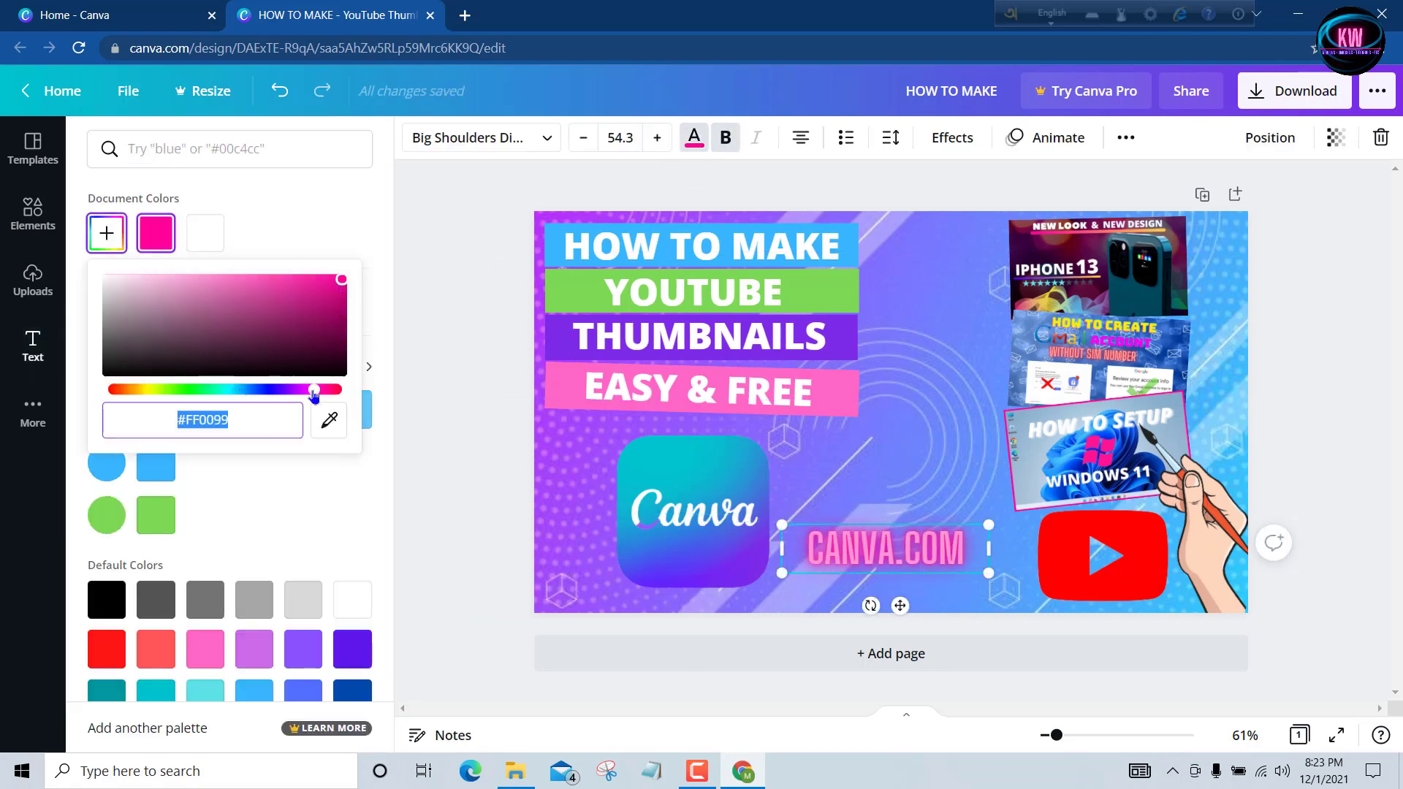
pyautogui.moveTo(315, 392); pyautogui.dragTo(263, 391)
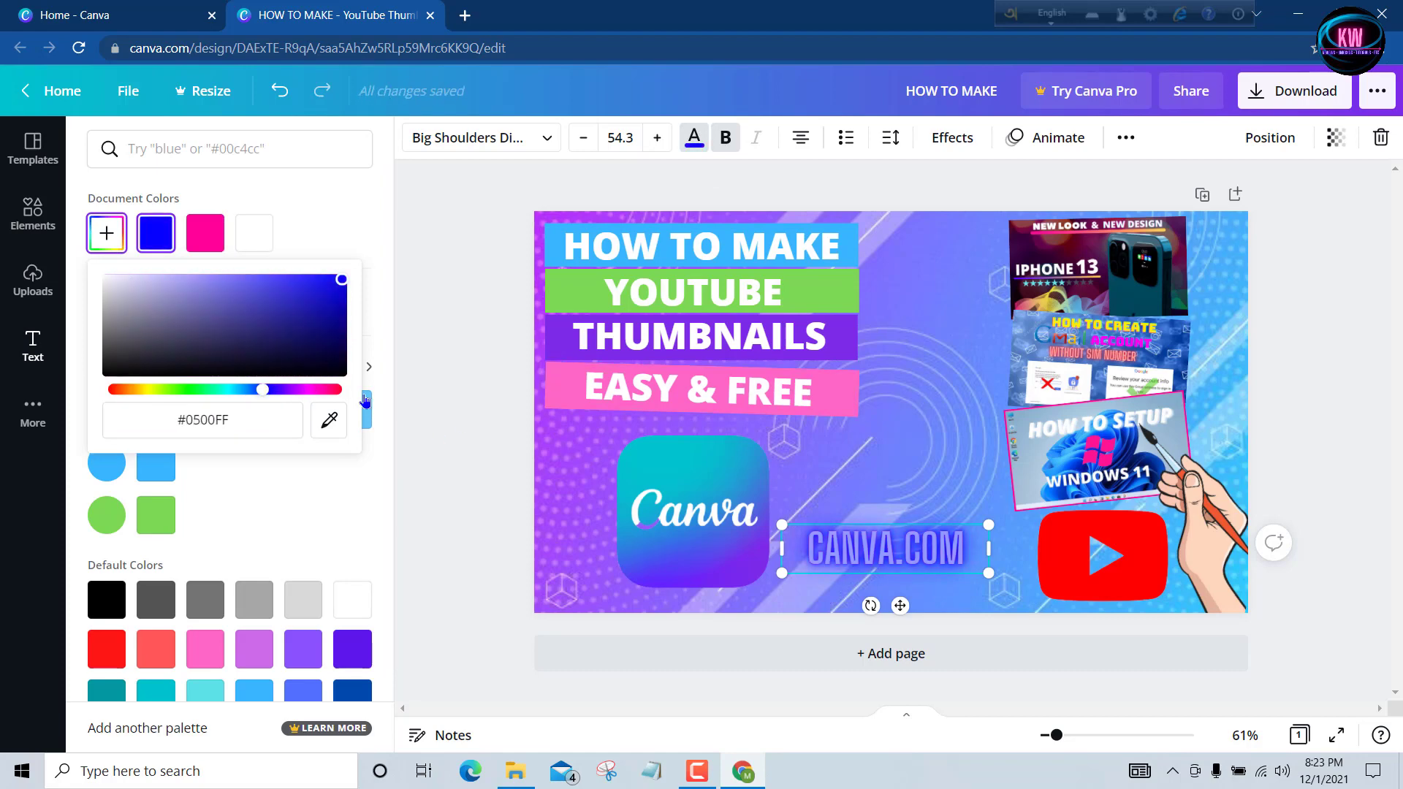
pyautogui.click(695, 138)
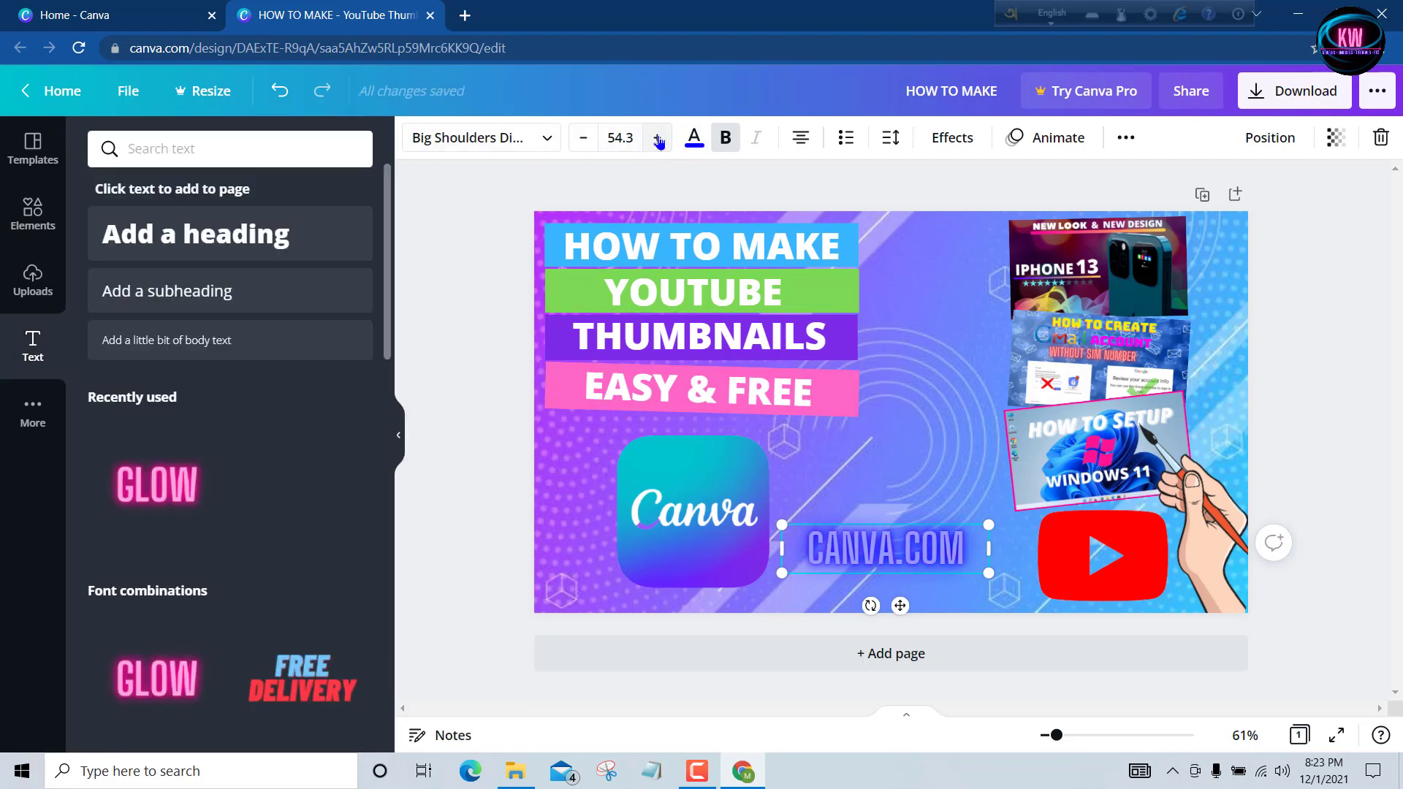
# - Increase the CANVA.COM text size to 61.3 and set its letter spacing to 70
pyautogui.click(657, 137)
pyautogui.click(657, 138)
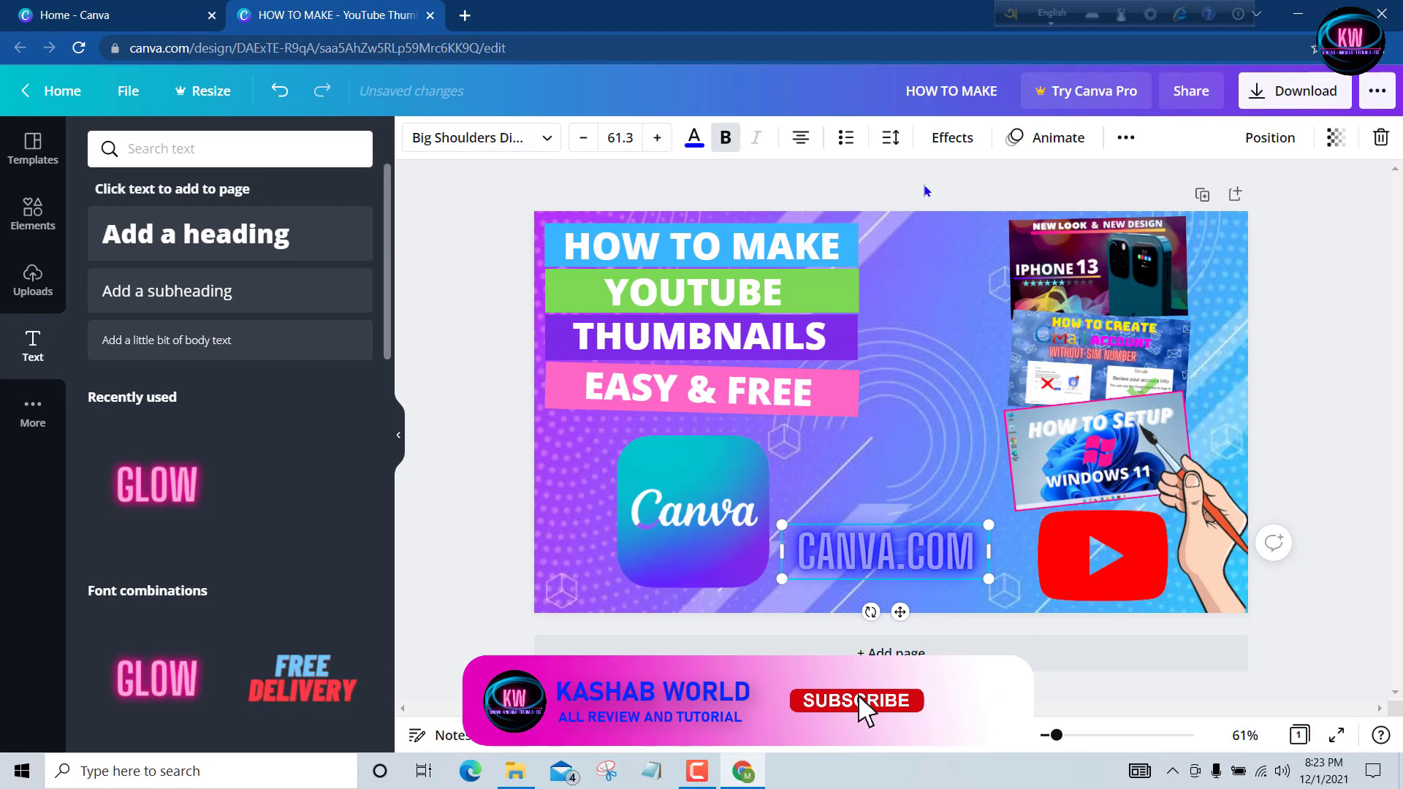
pyautogui.click(891, 137)
pyautogui.moveTo(1030, 200); pyautogui.dragTo(1036, 200)
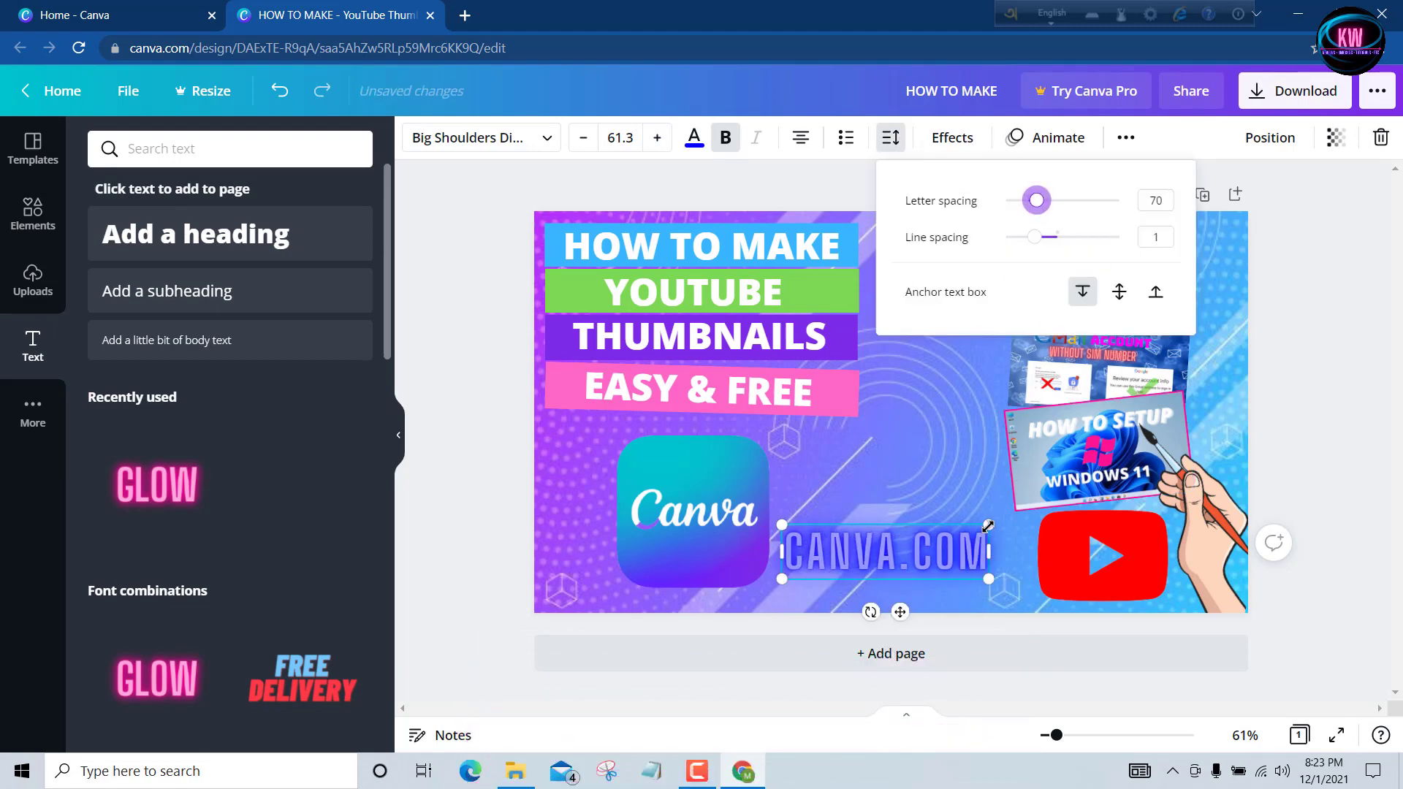
# - Shrink the CANVA.COM text to size 53.3 with slightly wider letter spacing, and move it a little lower
pyautogui.moveTo(988, 524); pyautogui.dragTo(962, 532)
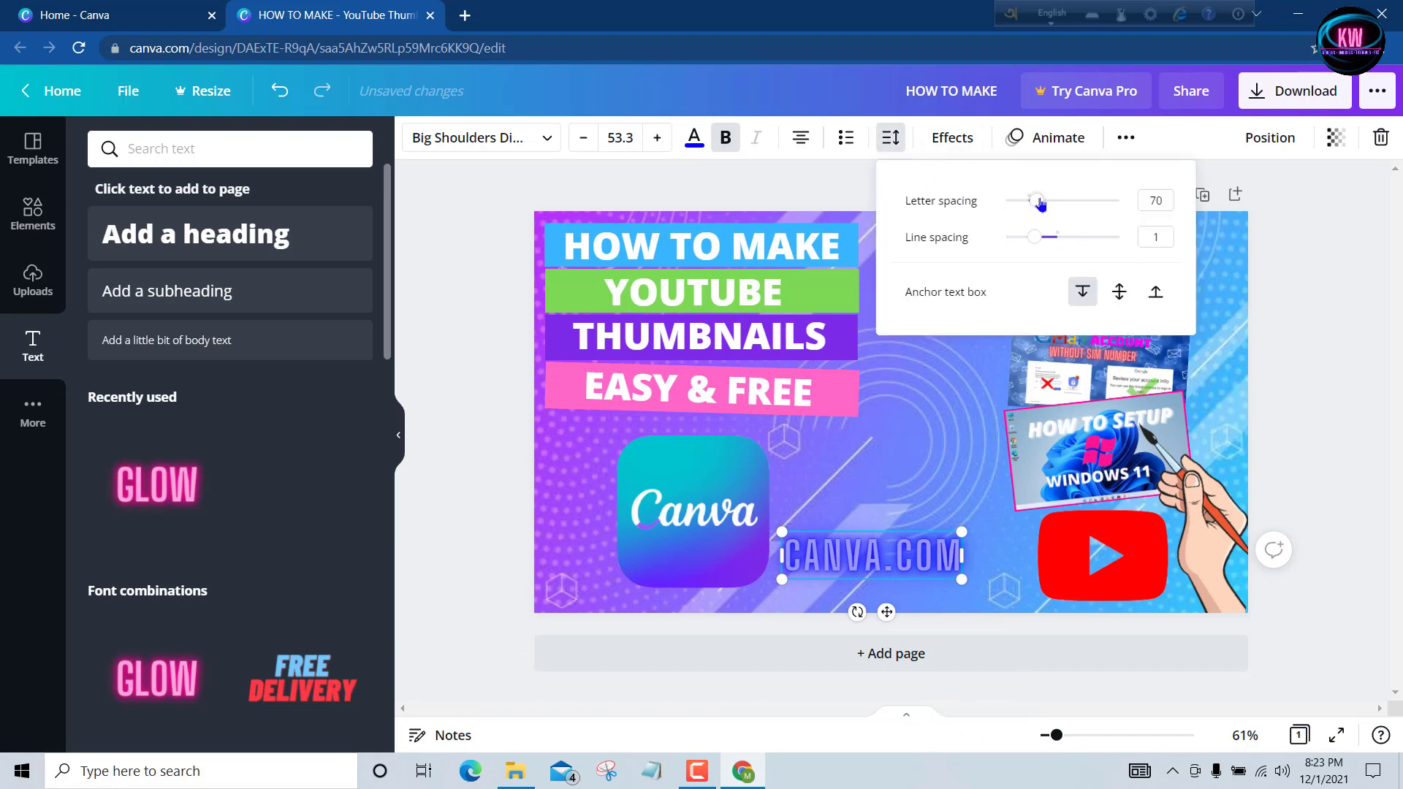
pyautogui.moveTo(1040, 204); pyautogui.dragTo(1042, 202)
pyautogui.click(960, 573)
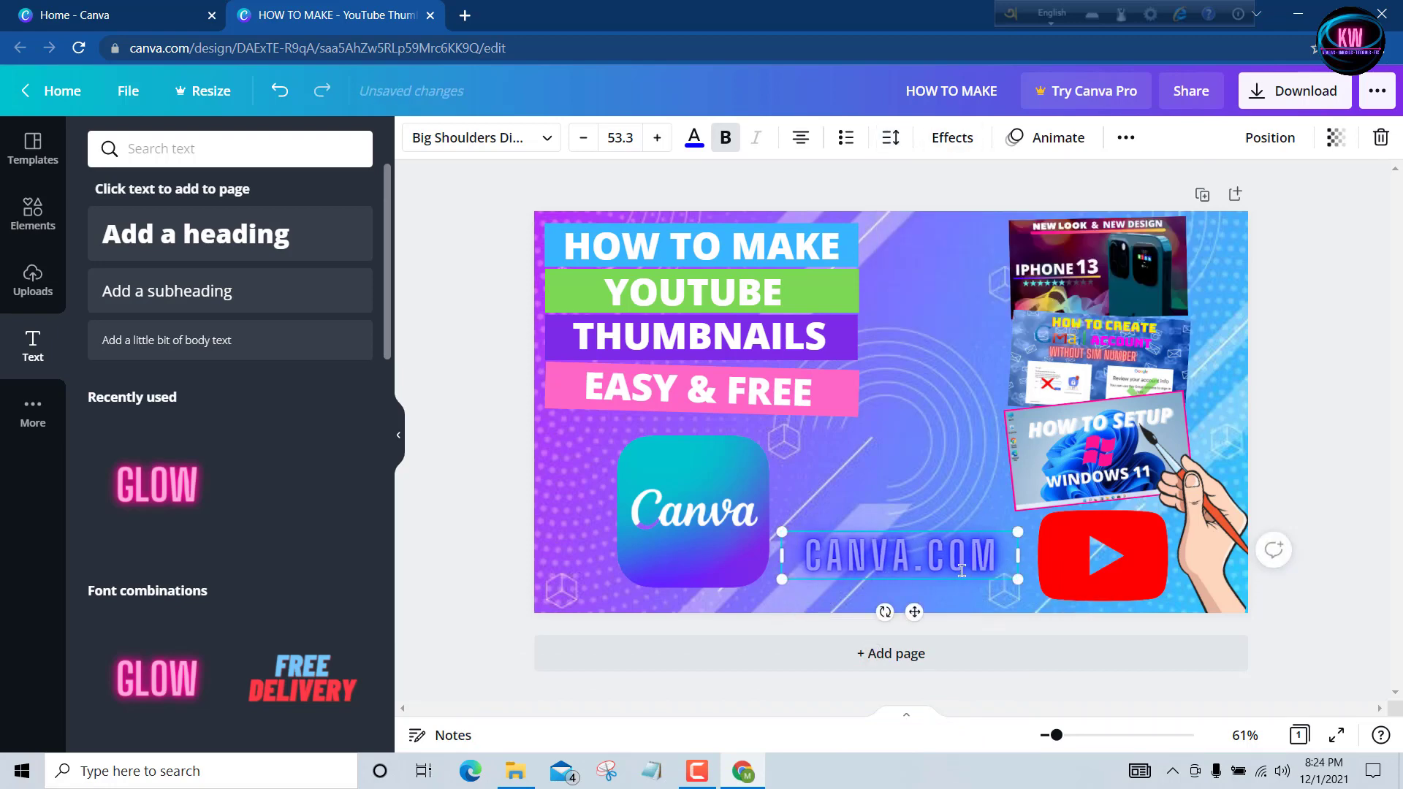
pyautogui.click(911, 483)
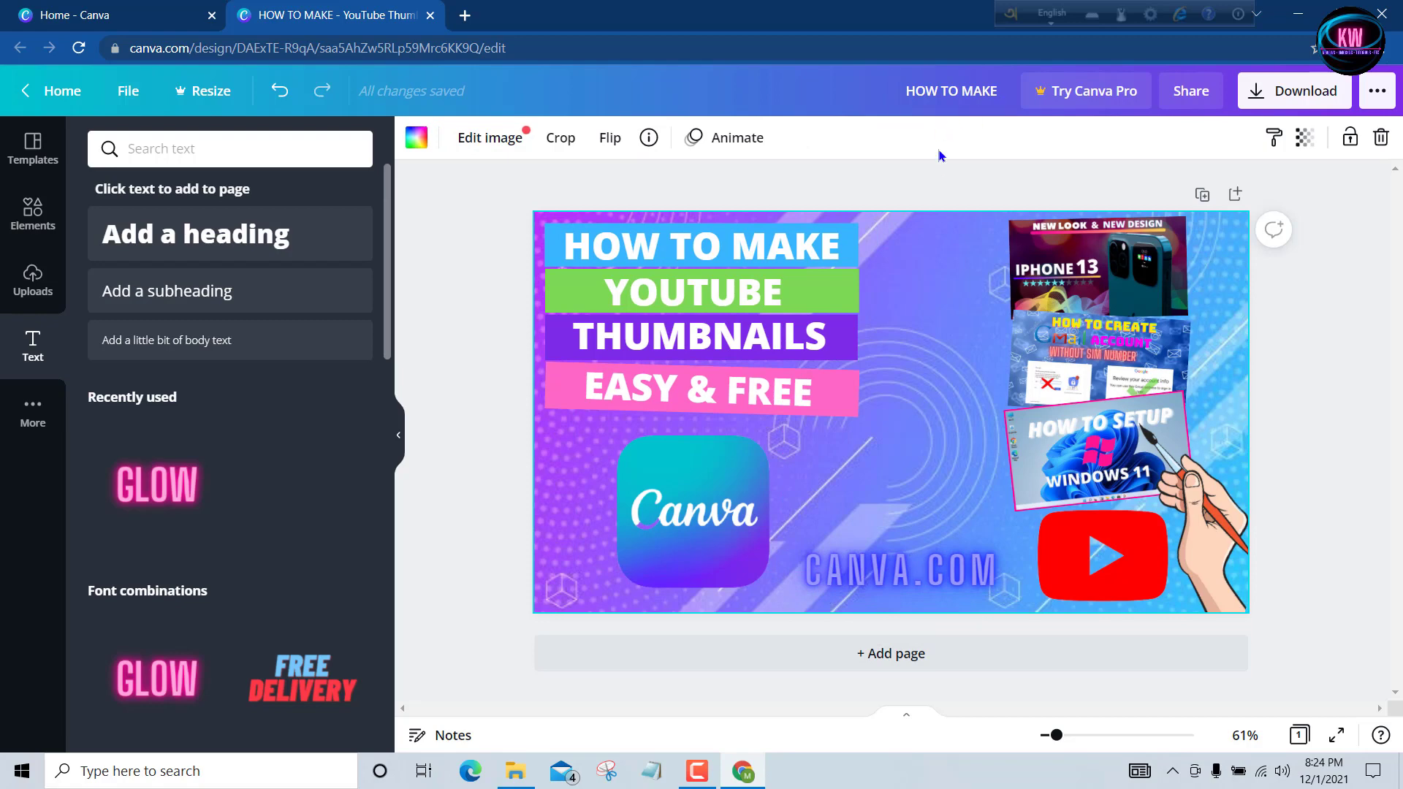
# - Change the font of the THUMBNAILS caption to Alice
pyautogui.click(789, 333)
pyautogui.click(776, 330)
pyautogui.click(480, 137)
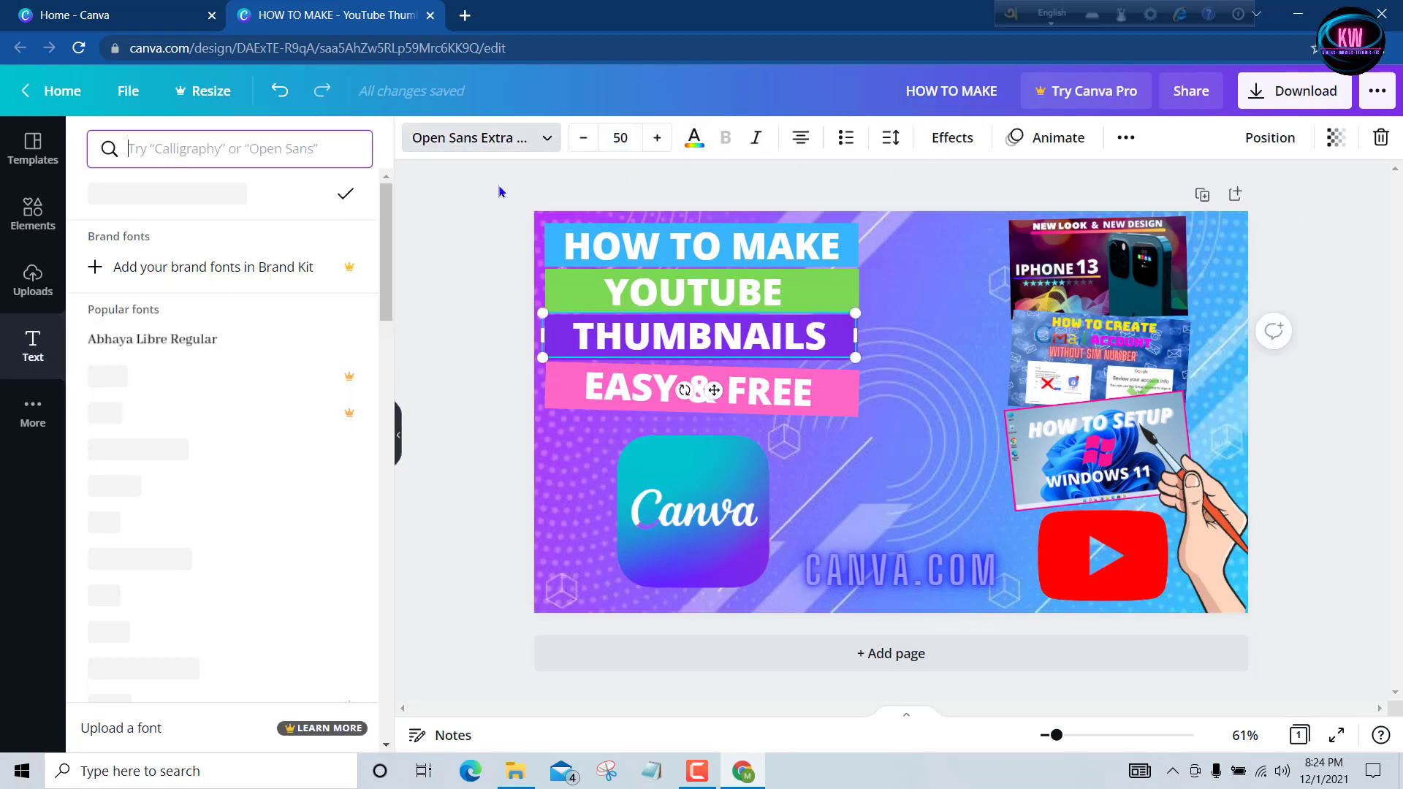
pyautogui.scroll(-1, 212, 464)
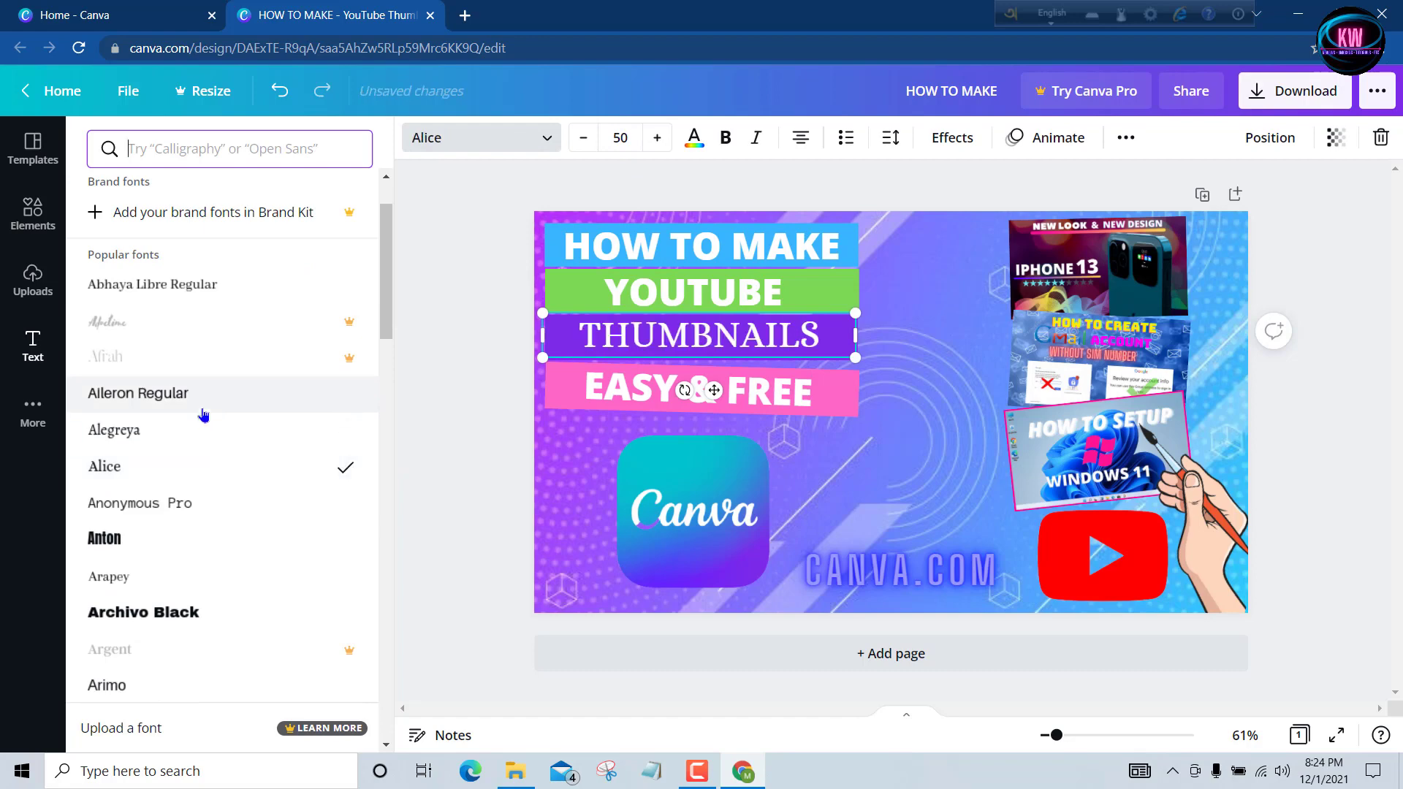
pyautogui.click(859, 345)
# - Try Alice on the EASY & FREE caption, and settle on the Anton font
pyautogui.click(810, 390)
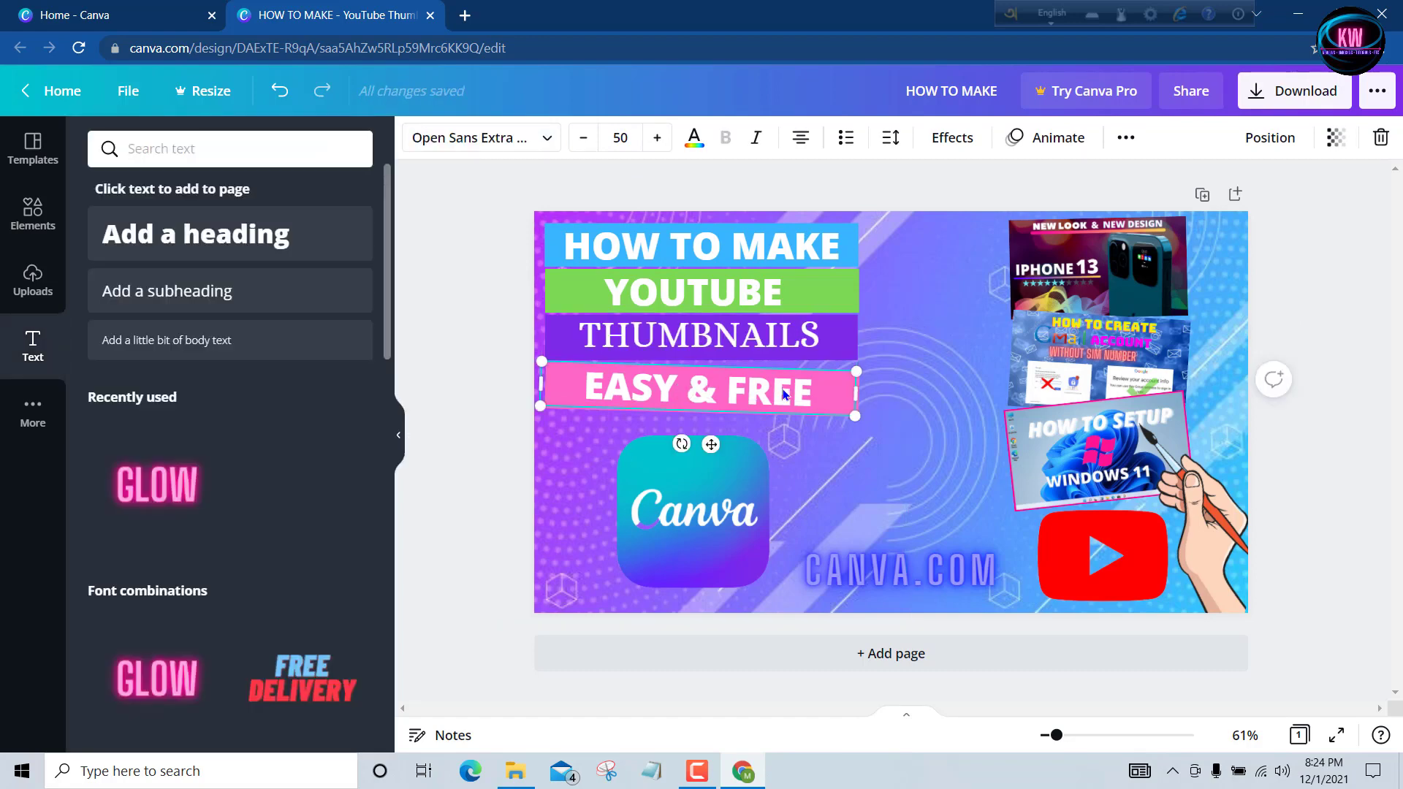
pyautogui.click(480, 138)
pyautogui.click(167, 482)
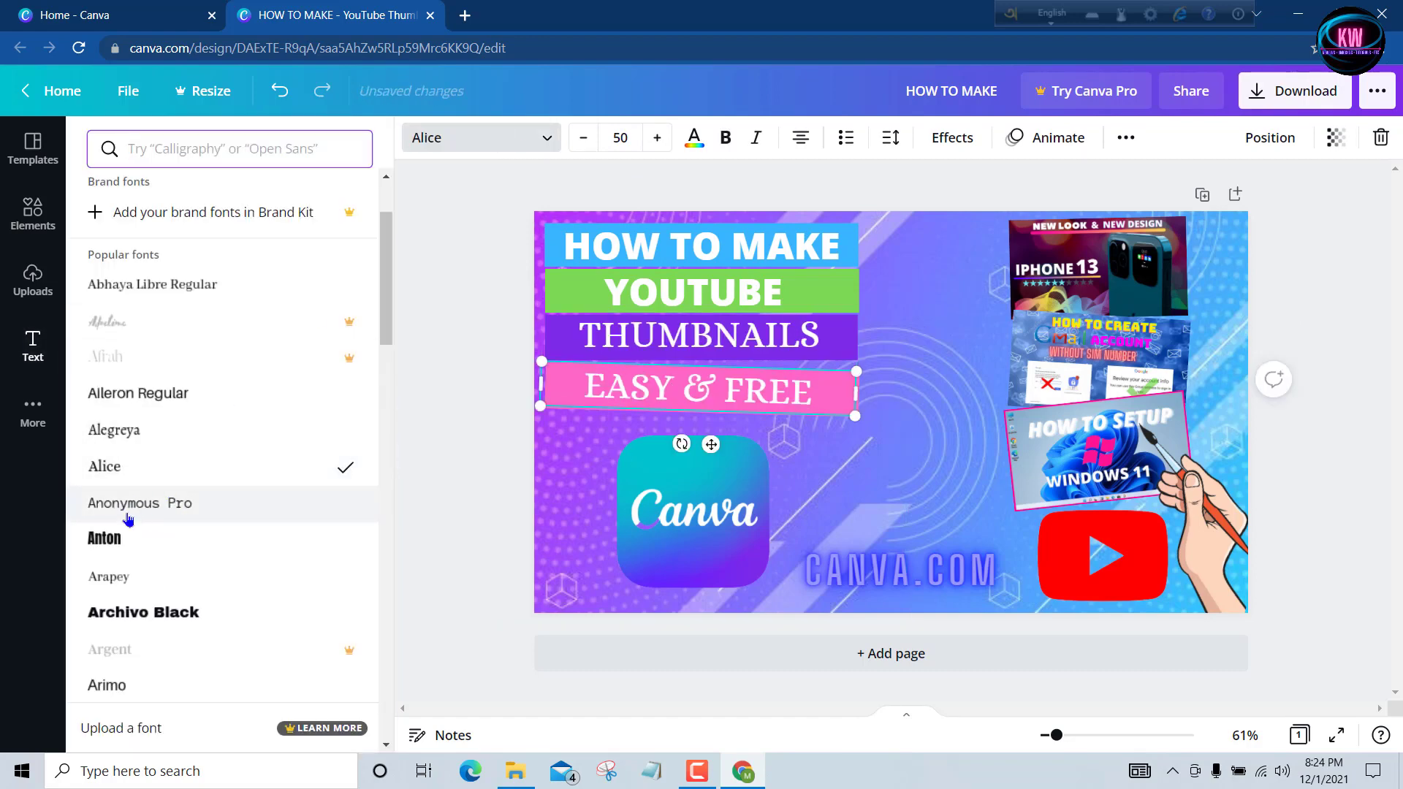
pyautogui.click(130, 539)
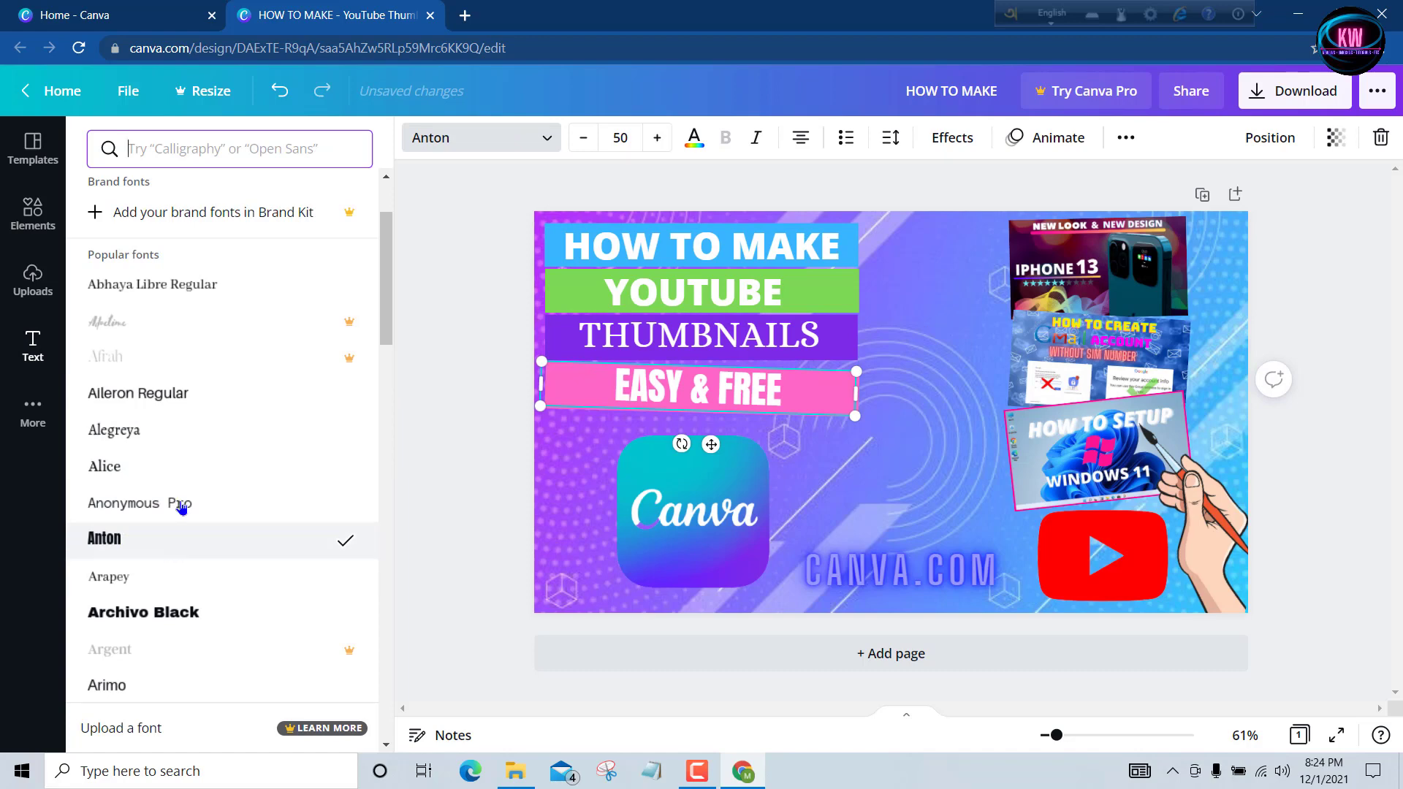
pyautogui.scroll(3, 182, 490)
# - Set the CANVA.COM text in Alice and fit it at size 43.1 beside the YouTube logo
pyautogui.click(919, 557)
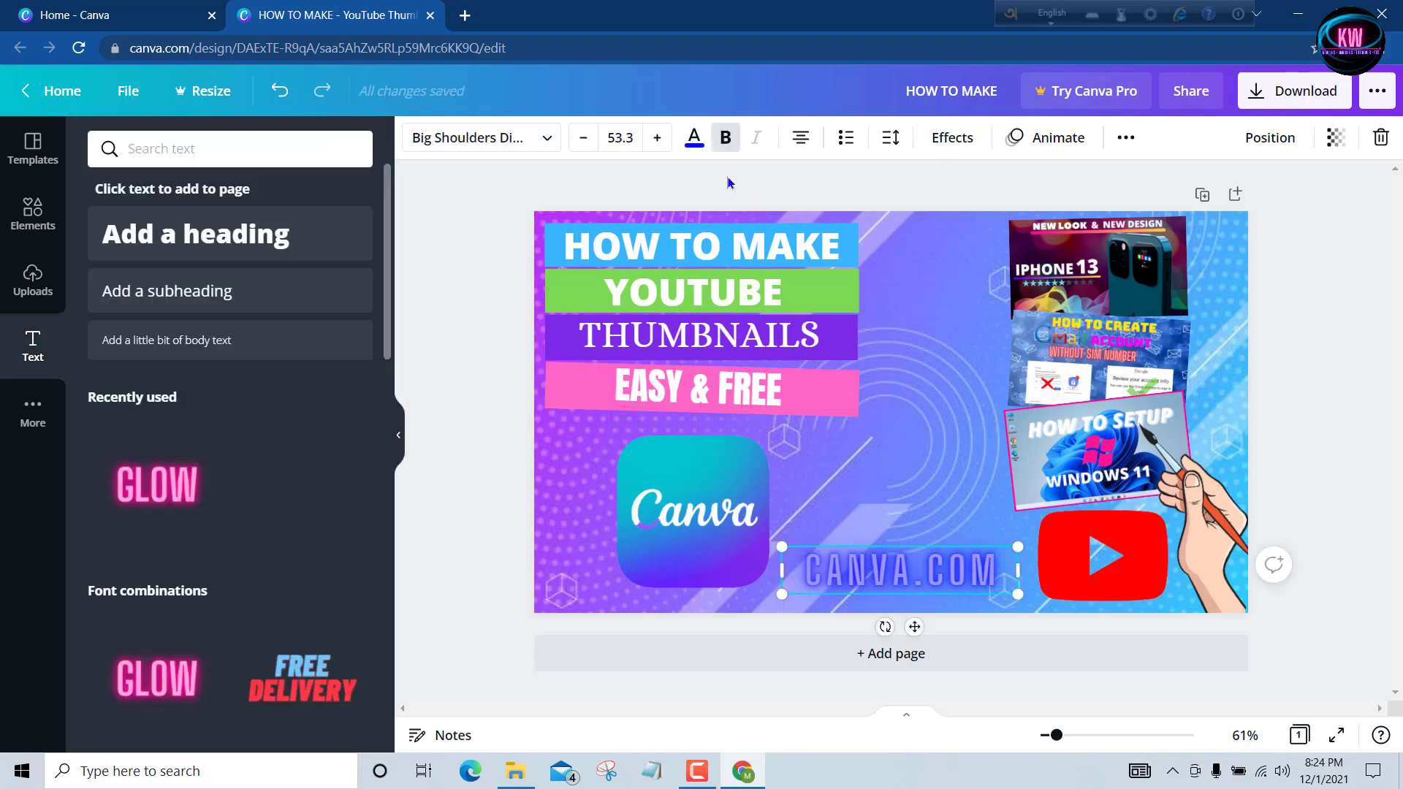
pyautogui.click(480, 138)
pyautogui.scroll(-2, 176, 512)
pyautogui.click(175, 540)
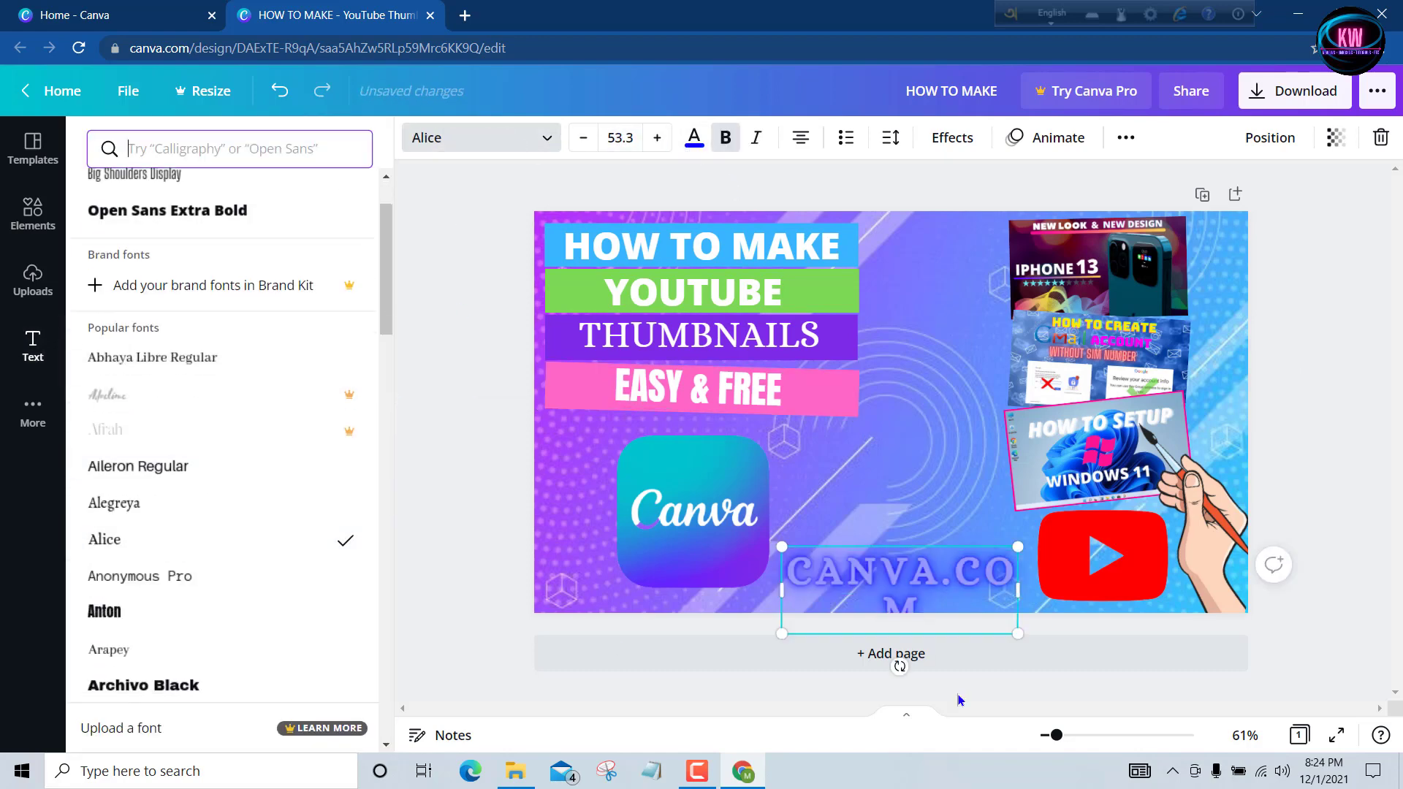
pyautogui.moveTo(1016, 545); pyautogui.dragTo(1019, 588)
pyautogui.moveTo(928, 586); pyautogui.dragTo(926, 577)
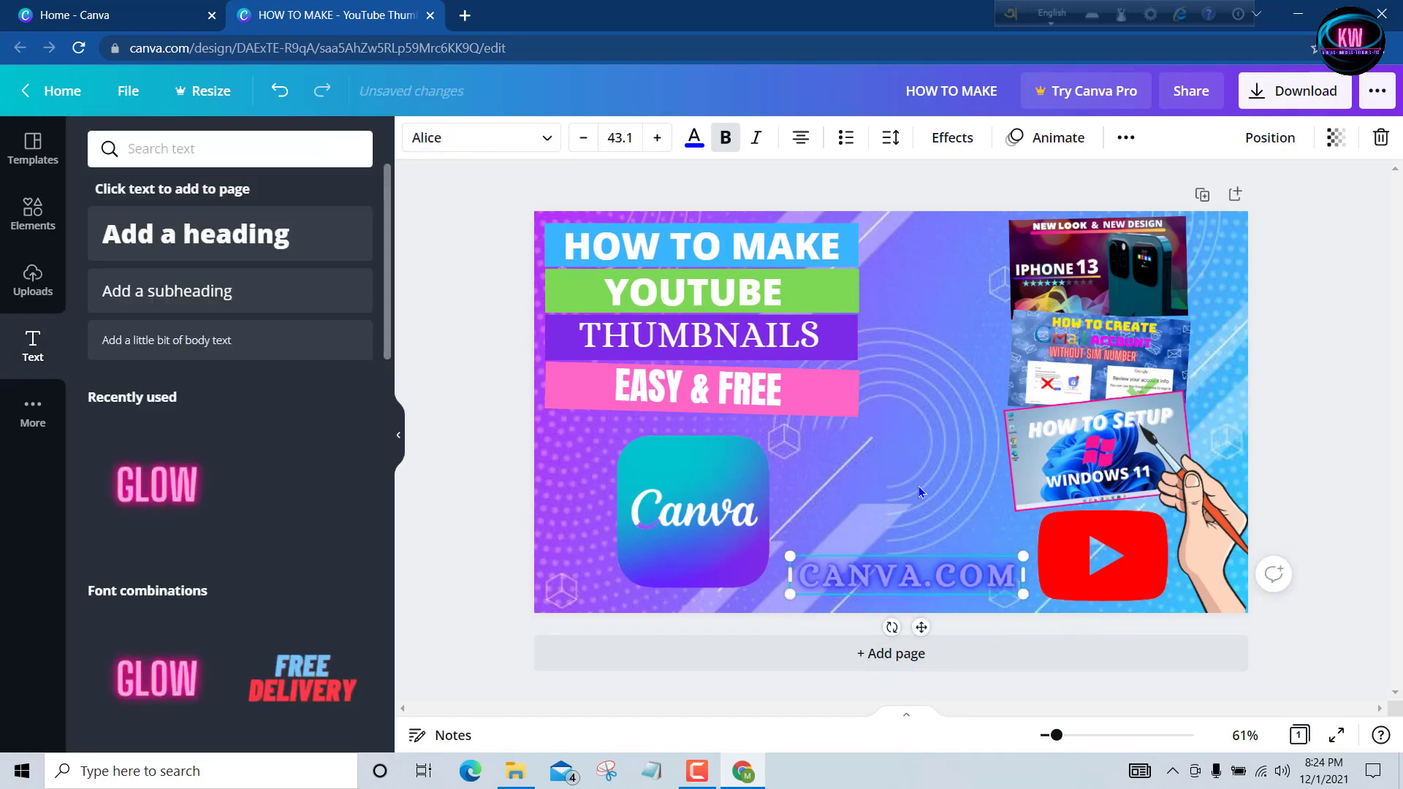
# - Shrink the Canva logo slightly and reposition it beneath the EASY & FREE caption
pyautogui.click(741, 487)
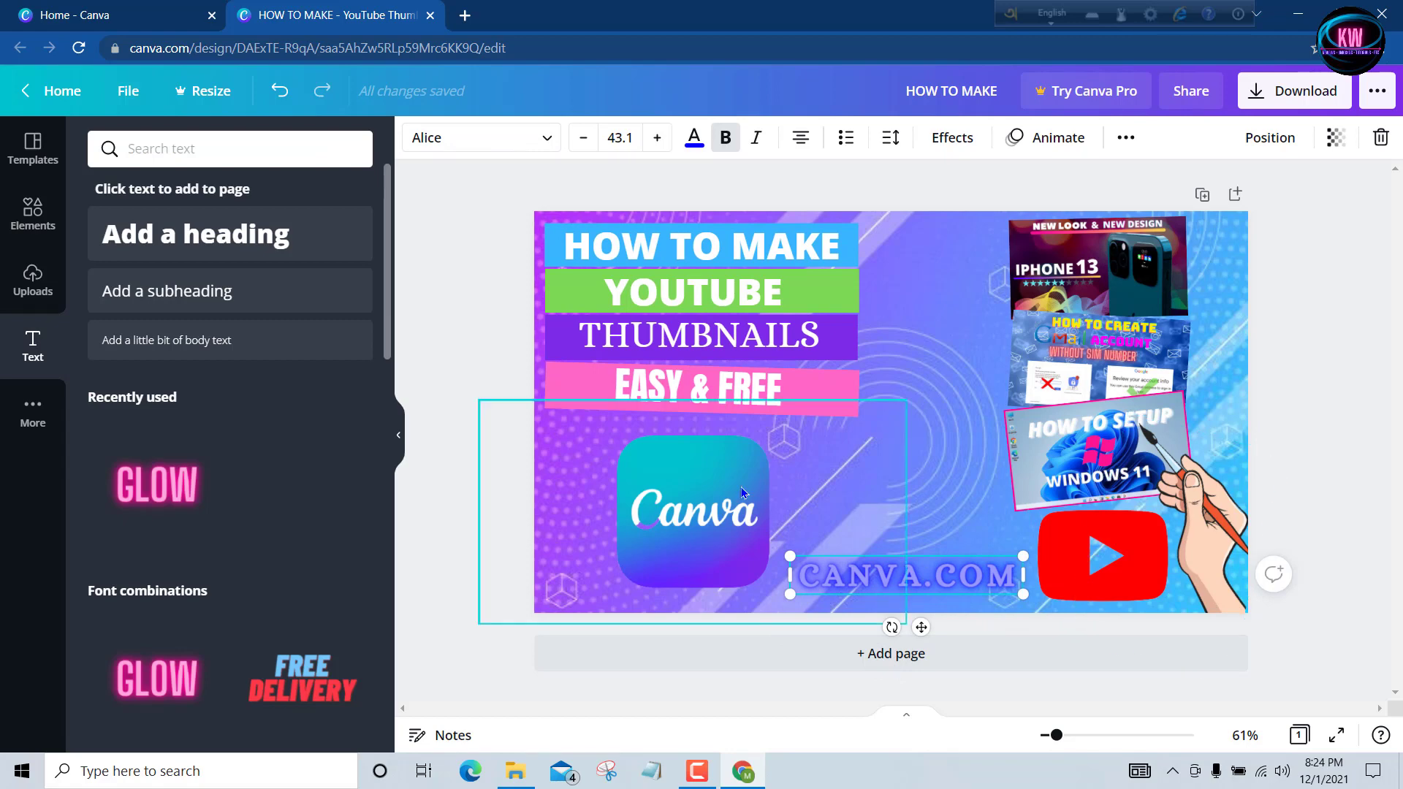
pyautogui.moveTo(906, 399); pyautogui.dragTo(844, 431)
pyautogui.moveTo(705, 502); pyautogui.dragTo(726, 491)
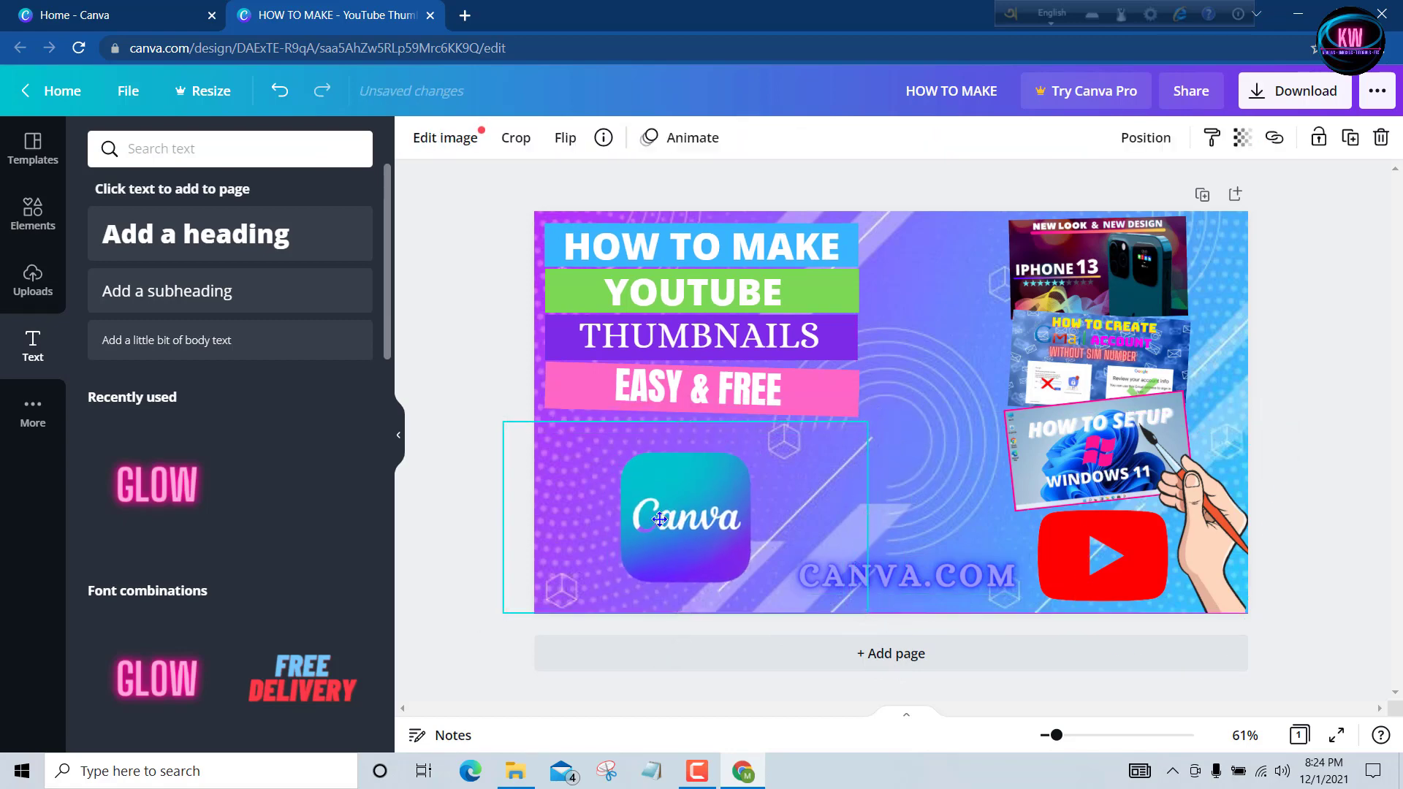
pyautogui.click(906, 361)
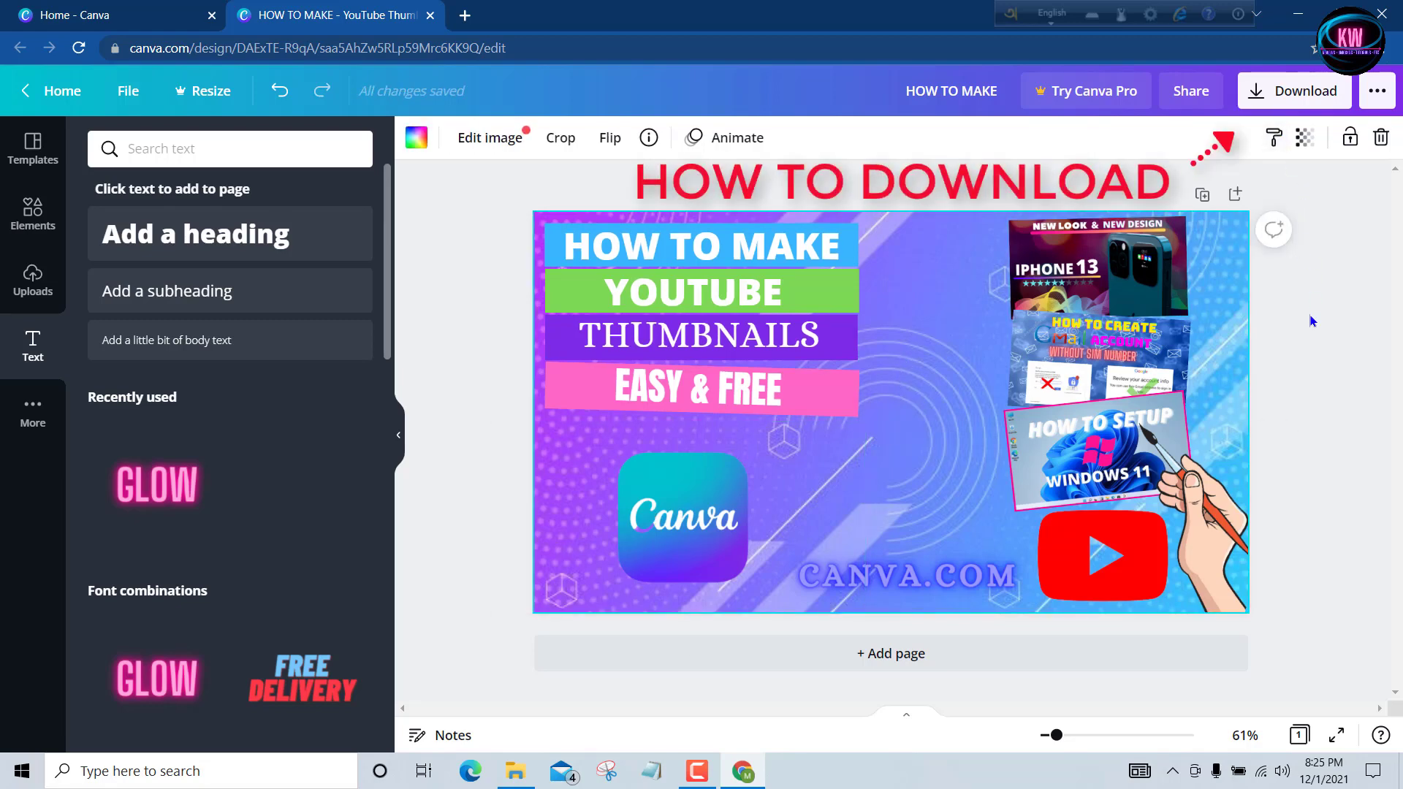
# - Download the thumbnail design as a JPG file
pyautogui.click(1298, 103)
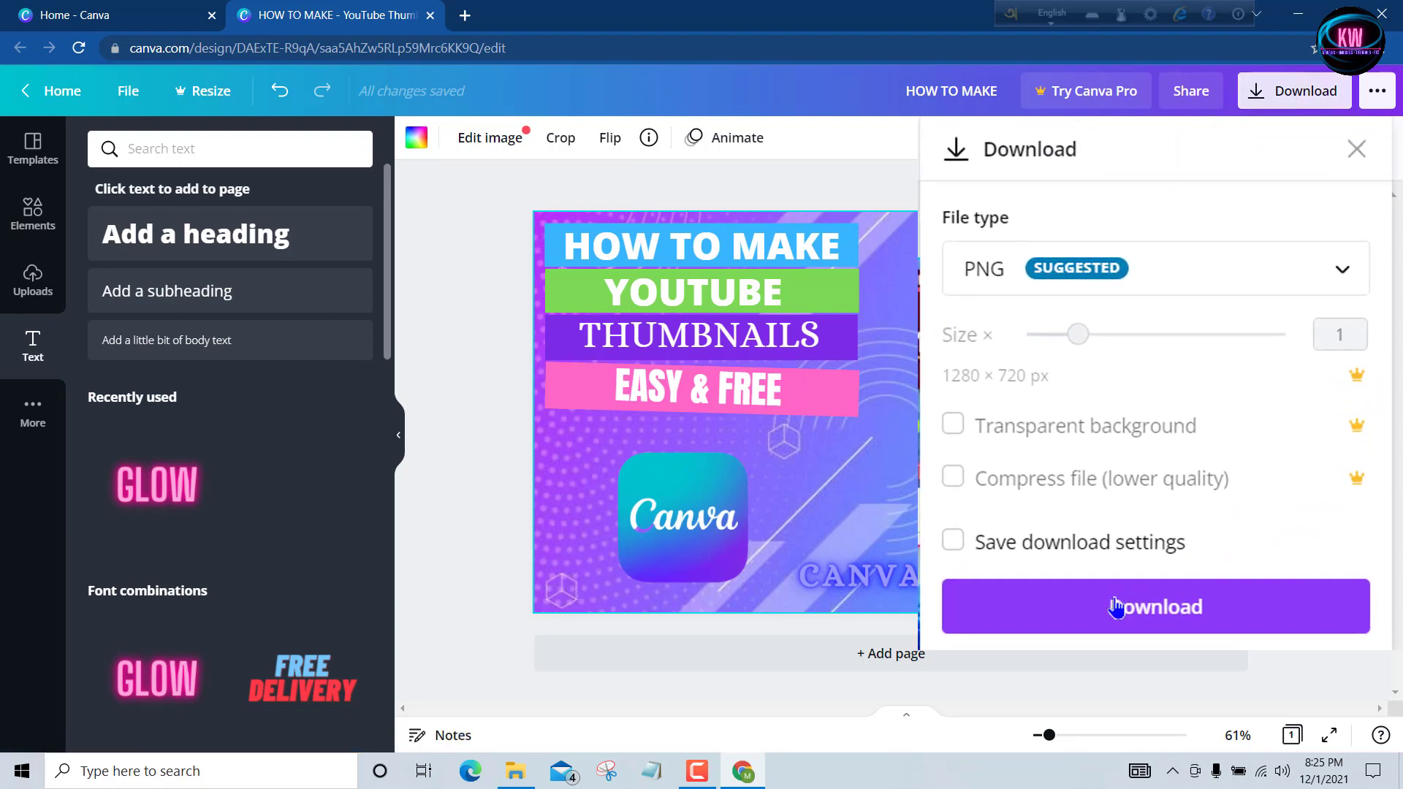
pyautogui.click(1319, 285)
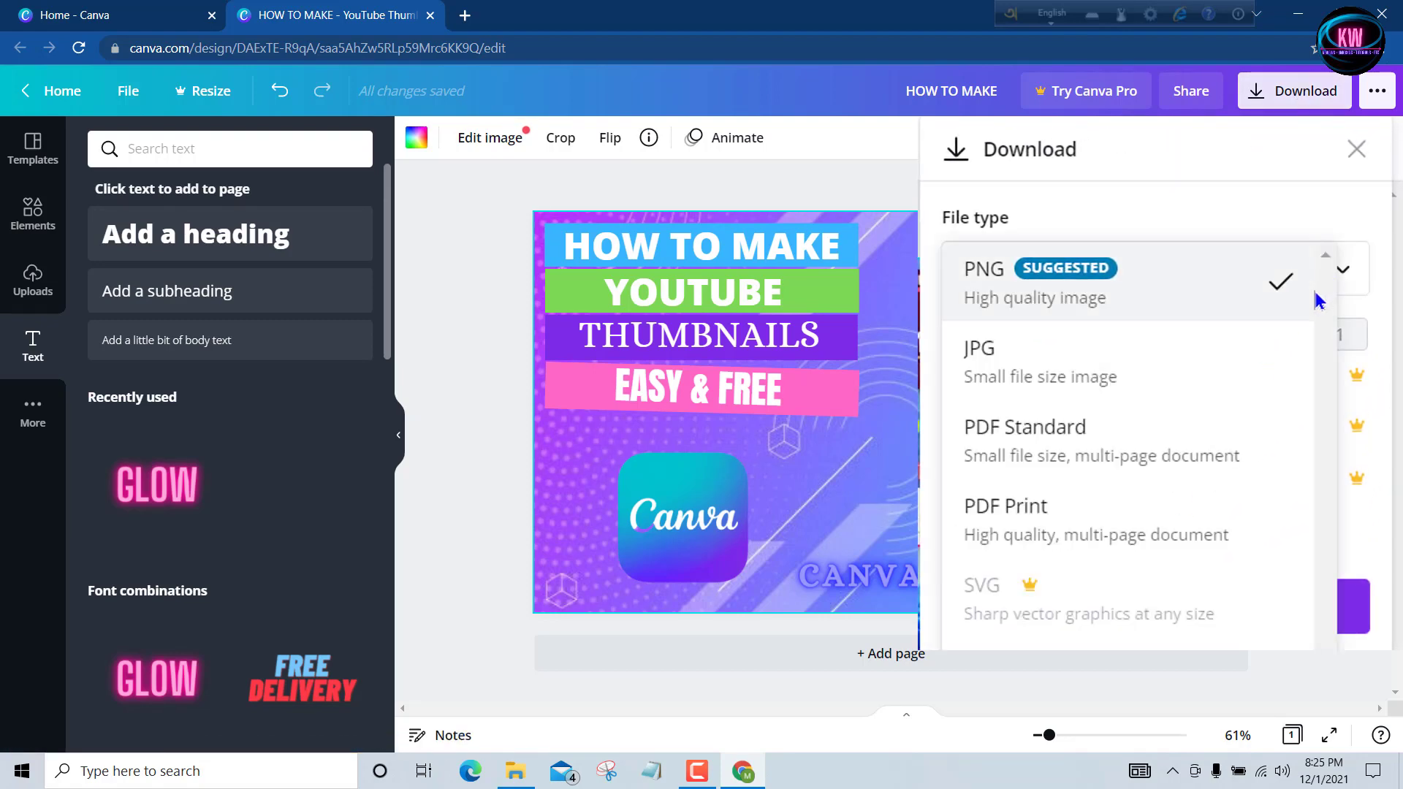
pyautogui.click(1039, 363)
pyautogui.click(1158, 595)
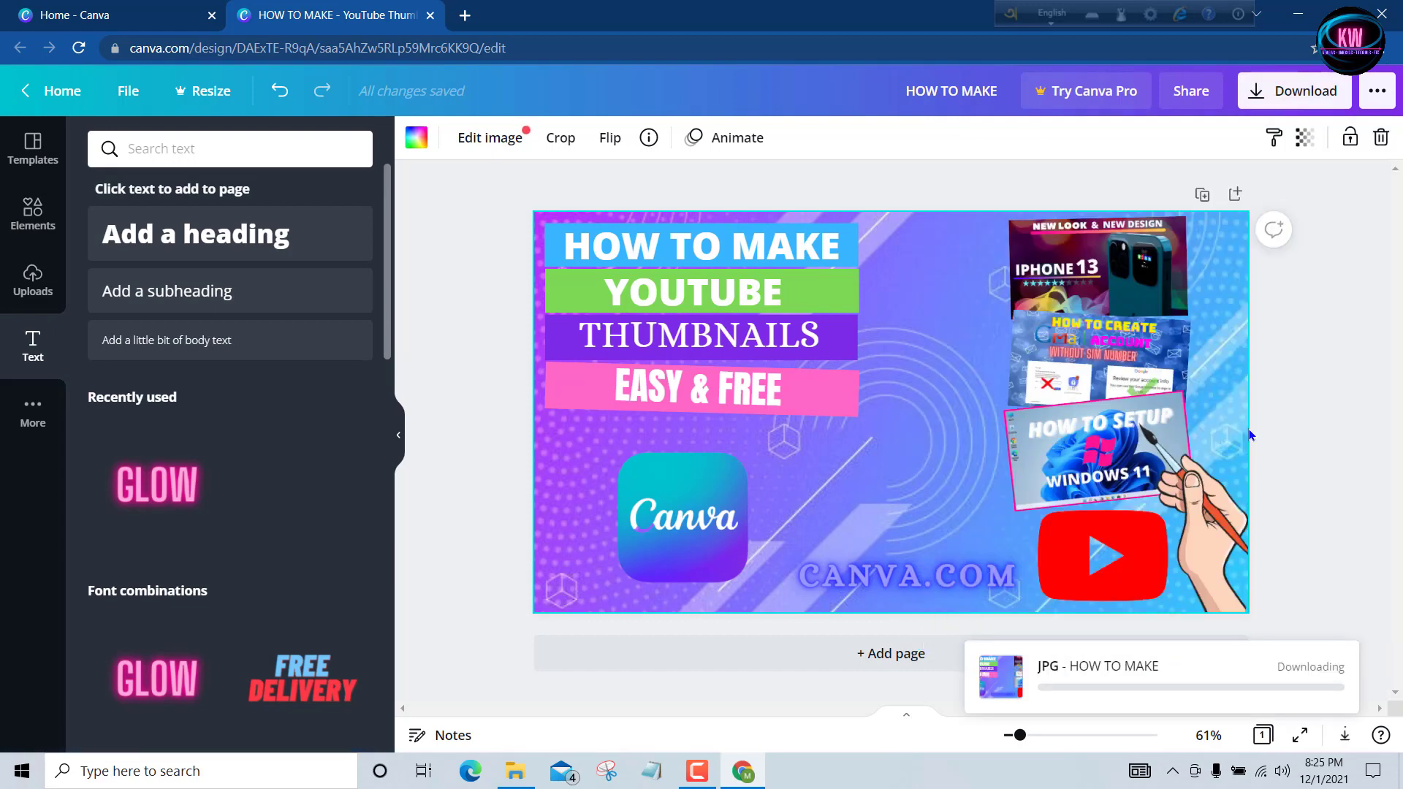